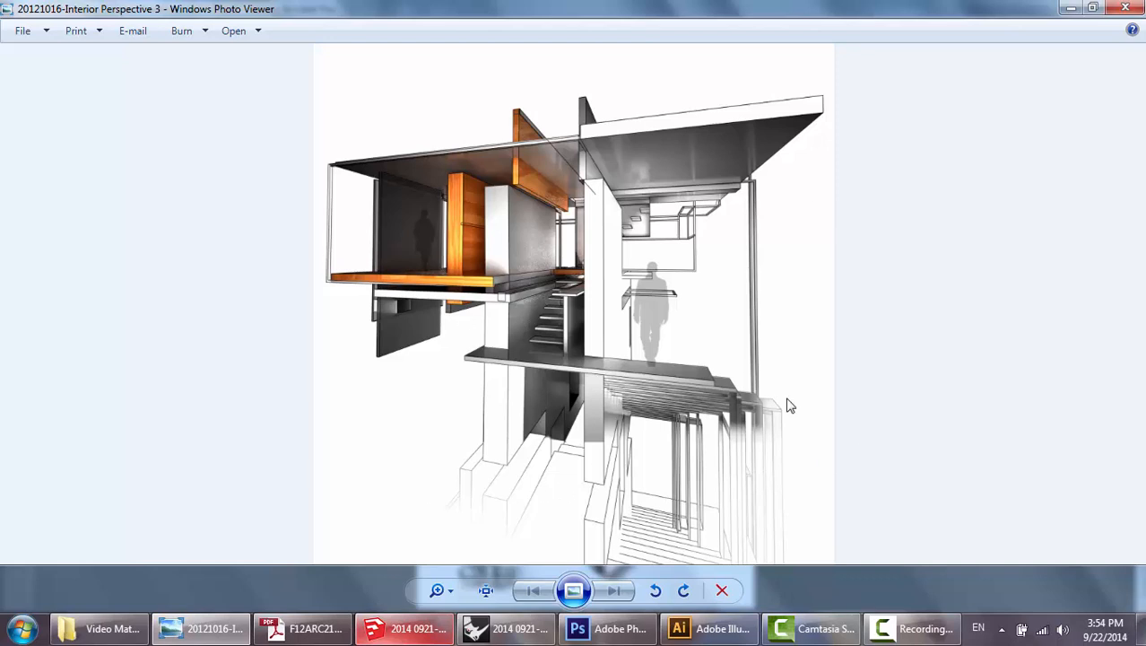
View the project board PDF, then bring up the Rhinoceros, Photoshop and Illustrator windows in turn.
{"action": "left_click", "coordinate": [304, 628]}
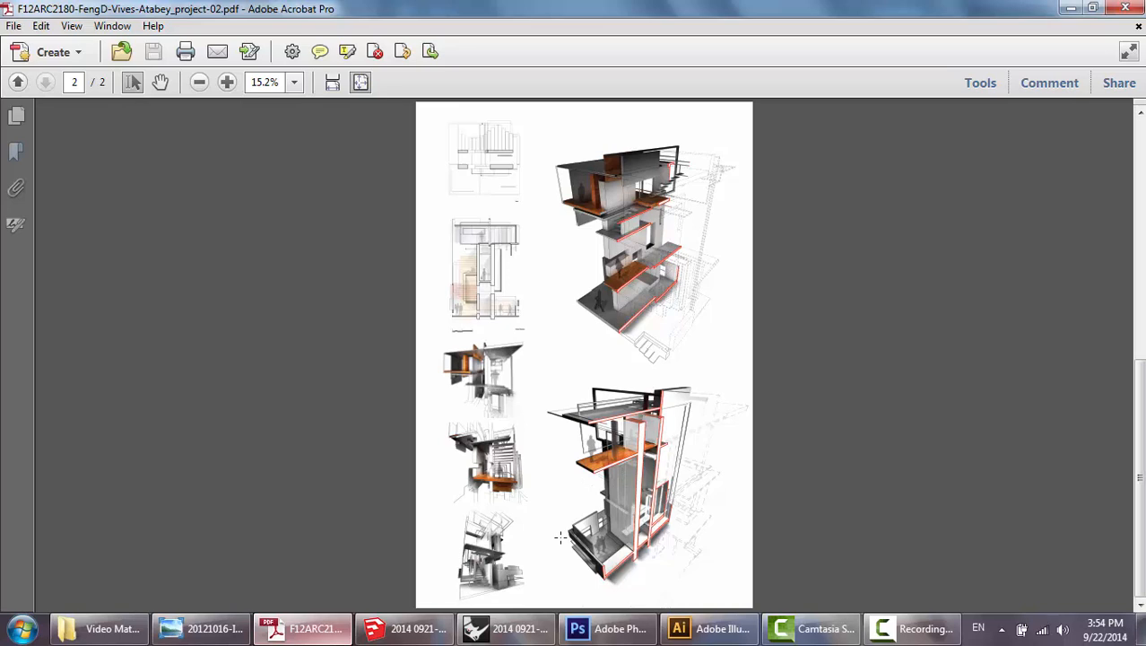
{"action": "left_click", "coordinate": [507, 628]}
{"action": "left_click", "coordinate": [610, 628]}
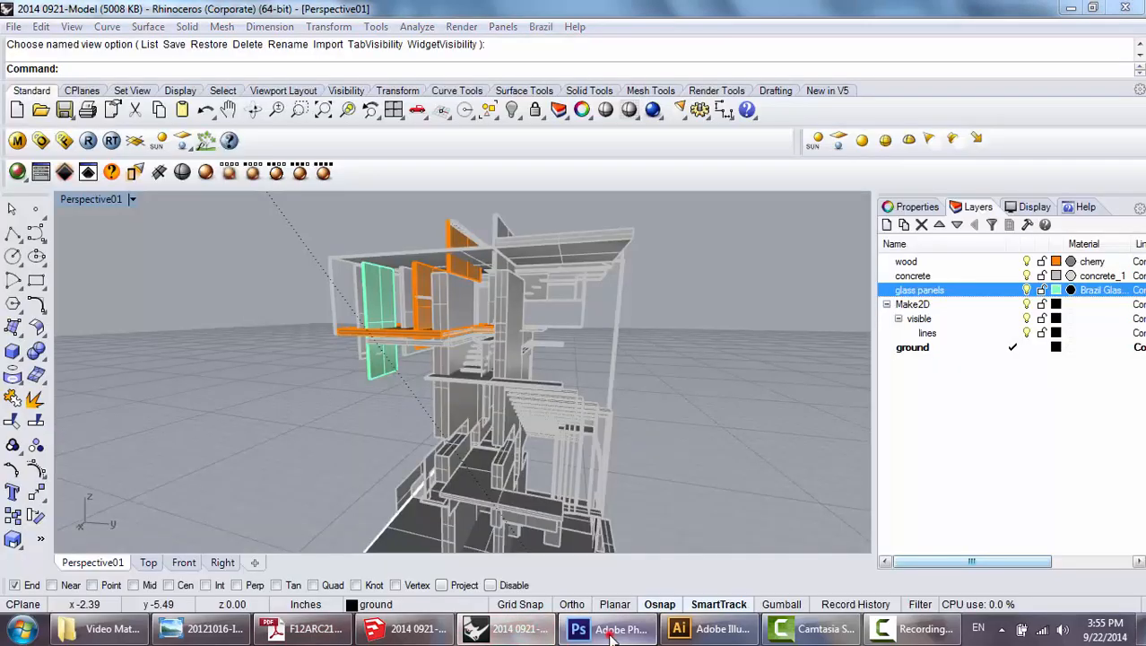
{"action": "left_click", "coordinate": [709, 628]}
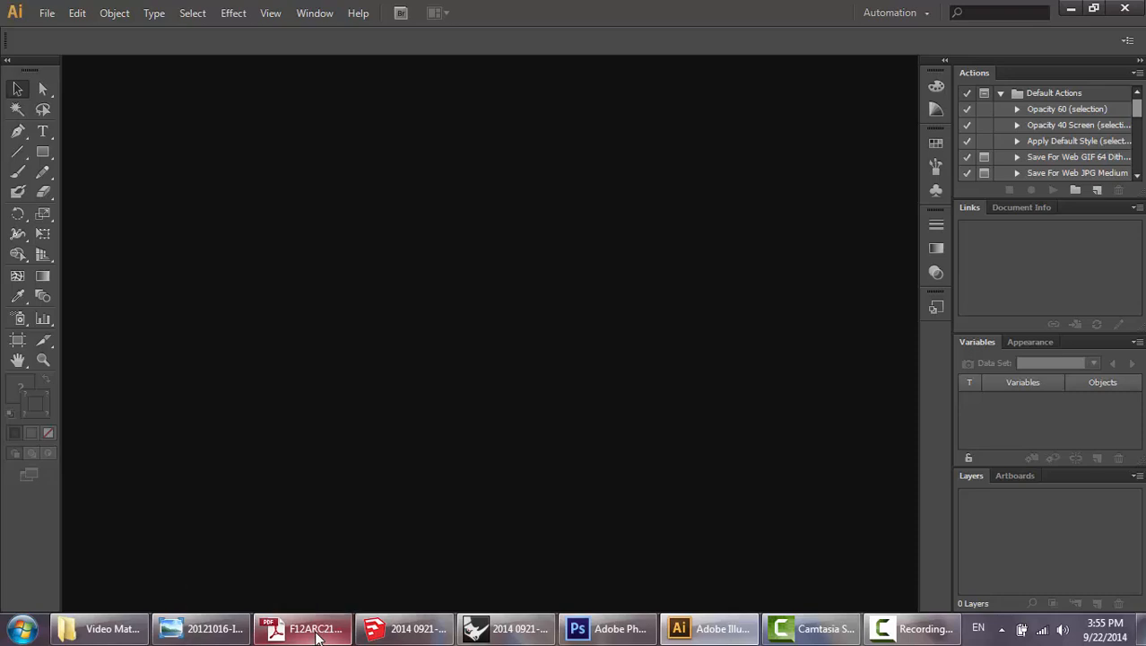
Switch to SketchUp and examine the tower model from all sides, including the cantilevered upper level and stairs.
{"action": "left_click", "coordinate": [404, 629]}
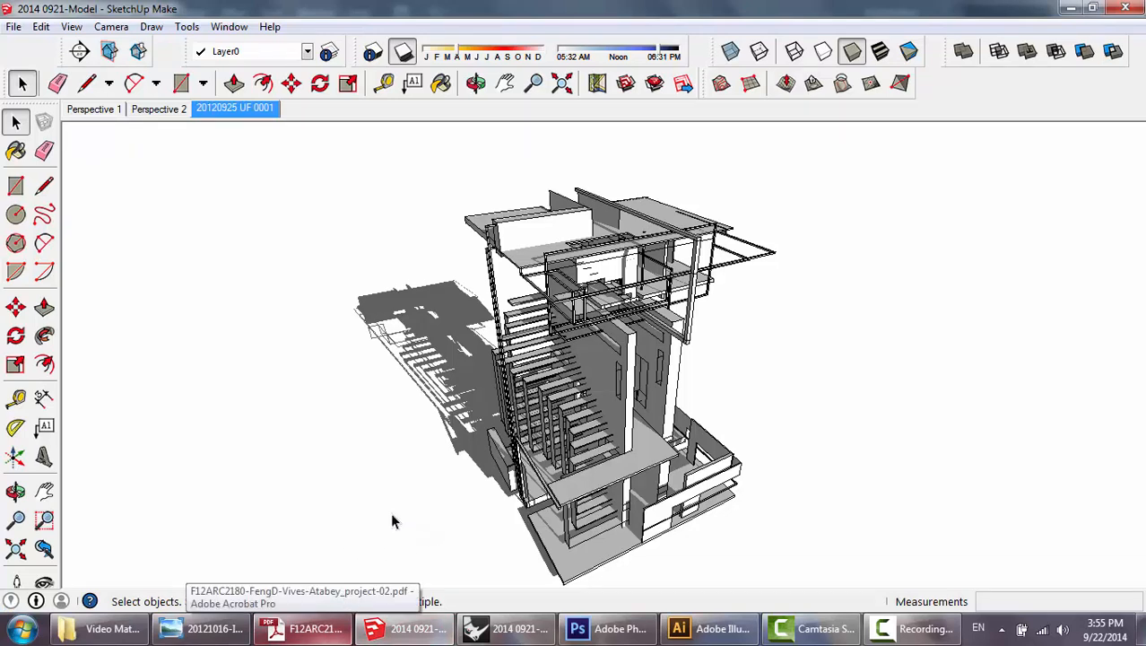
{"action": "left_click_drag", "start_coordinate": [392, 516], "coordinate": [256, 513]}
{"action": "mouse_move", "coordinate": [713, 498]}
{"action": "left_mouse_down"}
{"action": "mouse_move", "coordinate": [522, 499]}
{"action": "mouse_move", "coordinate": [747, 445]}
{"action": "mouse_move", "coordinate": [532, 461]}
{"action": "left_mouse_up"}
{"action": "mouse_move", "coordinate": [509, 521]}
{"action": "left_mouse_down"}
{"action": "mouse_move", "coordinate": [843, 468]}
{"action": "mouse_move", "coordinate": [570, 386]}
{"action": "left_mouse_up"}
{"action": "mouse_move", "coordinate": [491, 462]}
{"action": "left_mouse_down"}
{"action": "mouse_move", "coordinate": [529, 453]}
{"action": "mouse_move", "coordinate": [414, 503]}
{"action": "left_mouse_up"}
{"action": "left_click_drag", "start_coordinate": [648, 467], "coordinate": [498, 479]}
{"action": "mouse_move", "coordinate": [740, 410]}
{"action": "left_mouse_down"}
{"action": "mouse_move", "coordinate": [479, 423]}
{"action": "mouse_move", "coordinate": [734, 414]}
{"action": "mouse_move", "coordinate": [601, 422]}
{"action": "mouse_move", "coordinate": [474, 466]}
{"action": "mouse_move", "coordinate": [737, 431]}
{"action": "mouse_move", "coordinate": [462, 439]}
{"action": "left_mouse_up"}
{"action": "key", "text": "space"}
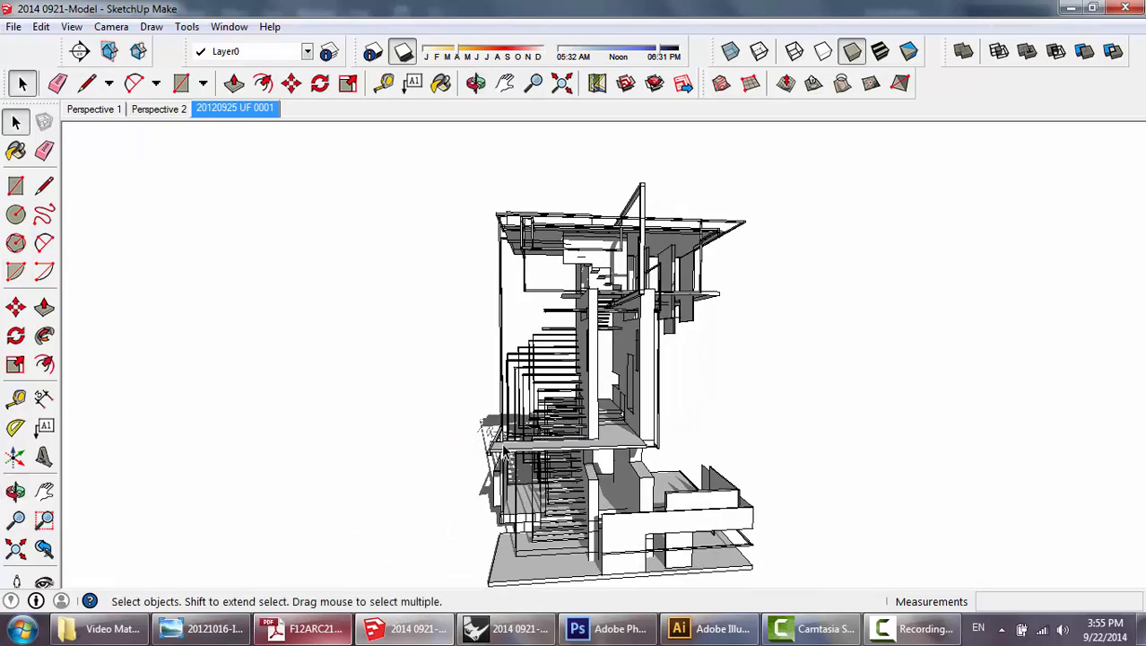
{"action": "left_click_drag", "start_coordinate": [778, 444], "coordinate": [538, 457]}
{"action": "left_click_drag", "start_coordinate": [801, 375], "coordinate": [461, 421]}
{"action": "left_click_drag", "start_coordinate": [774, 414], "coordinate": [411, 419]}
{"action": "left_click_drag", "start_coordinate": [782, 367], "coordinate": [750, 294]}
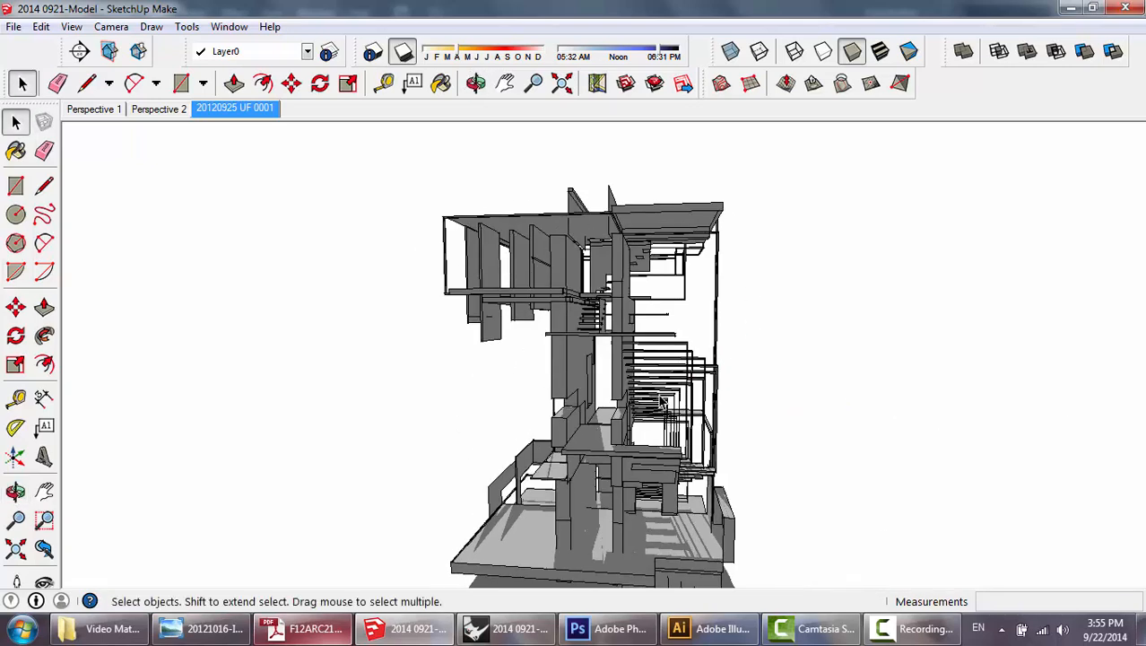
Check which older SketchUp version formats are available for saving the model, and close the dialog without saving.
{"action": "left_click", "coordinate": [13, 26]}
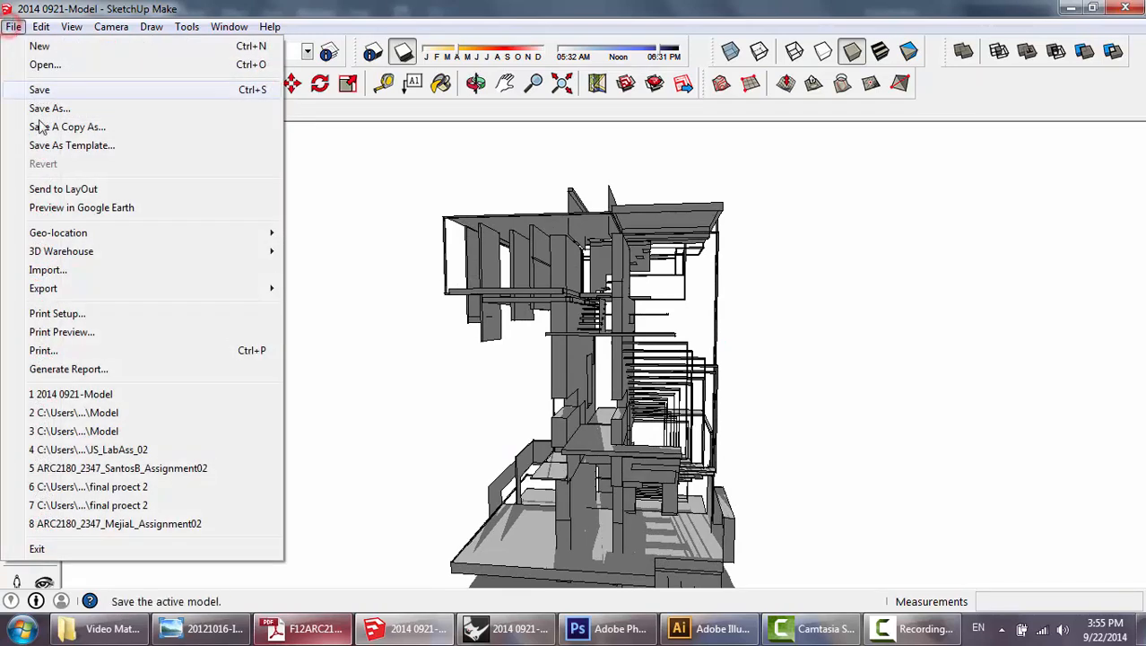
{"action": "left_click", "coordinate": [100, 110]}
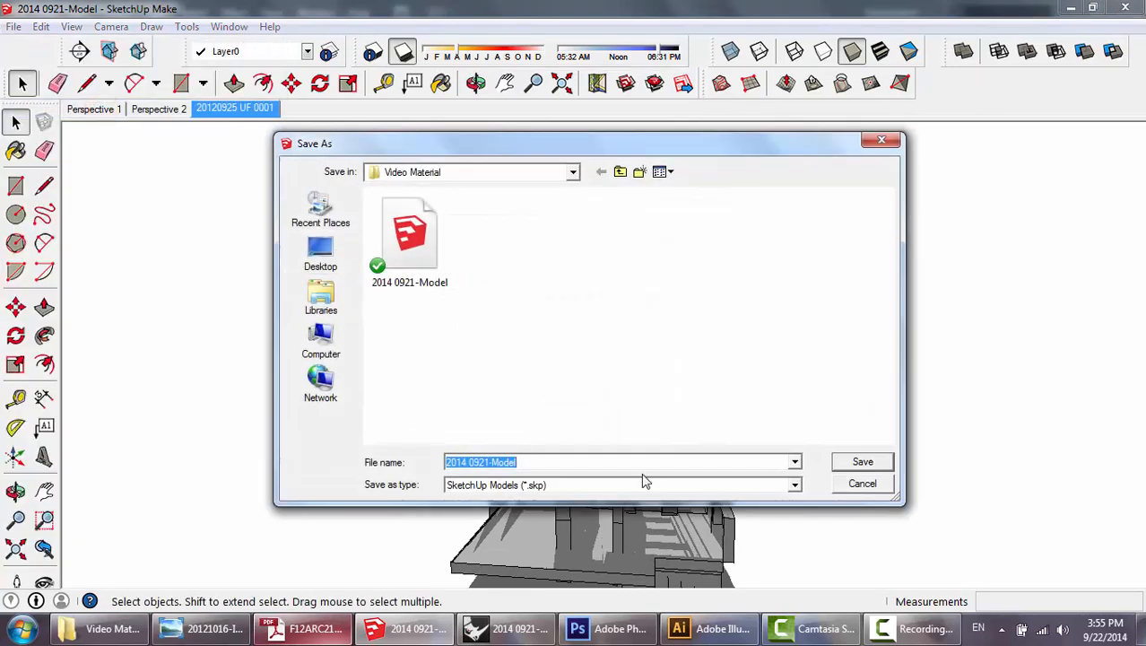
{"action": "left_click", "coordinate": [665, 485]}
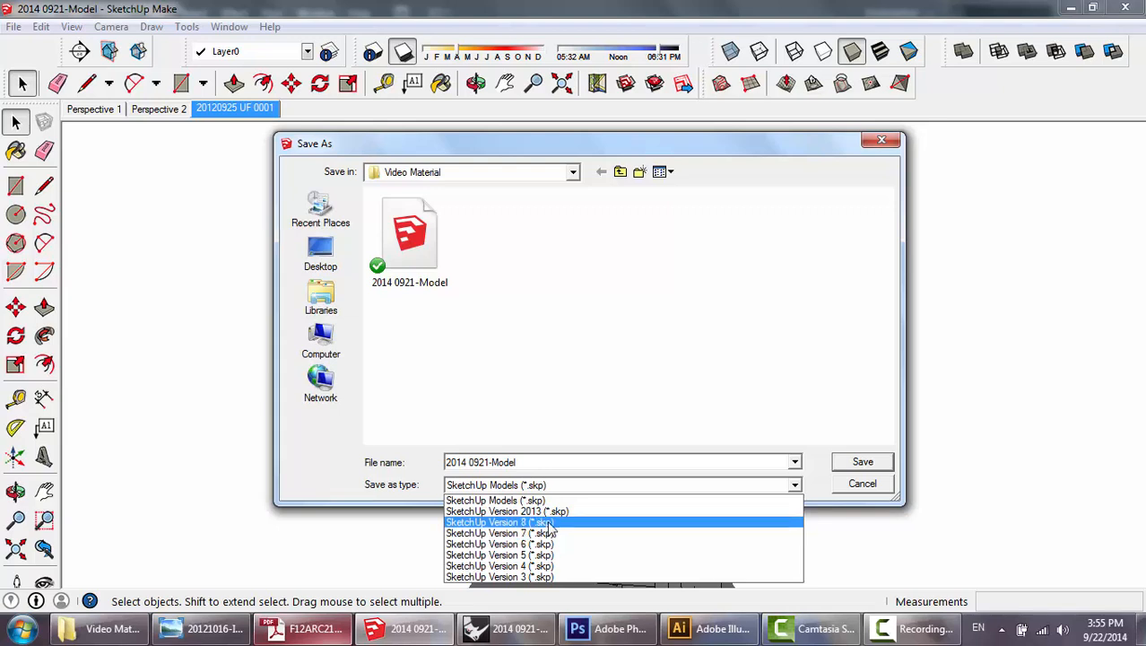
{"action": "left_click", "coordinate": [690, 271]}
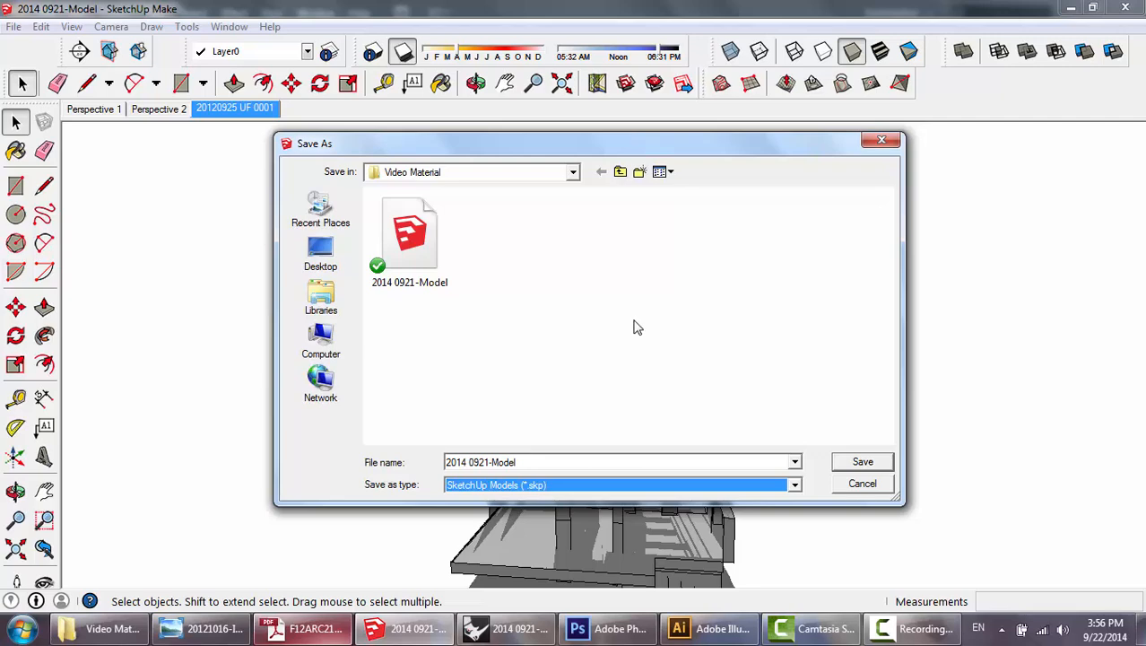
{"action": "left_click", "coordinate": [859, 485]}
Switch to Rhinoceros and set up a close low-angle perspective looking up at the tower's cantilevered level.
{"action": "key", "text": "alt+Tab"}
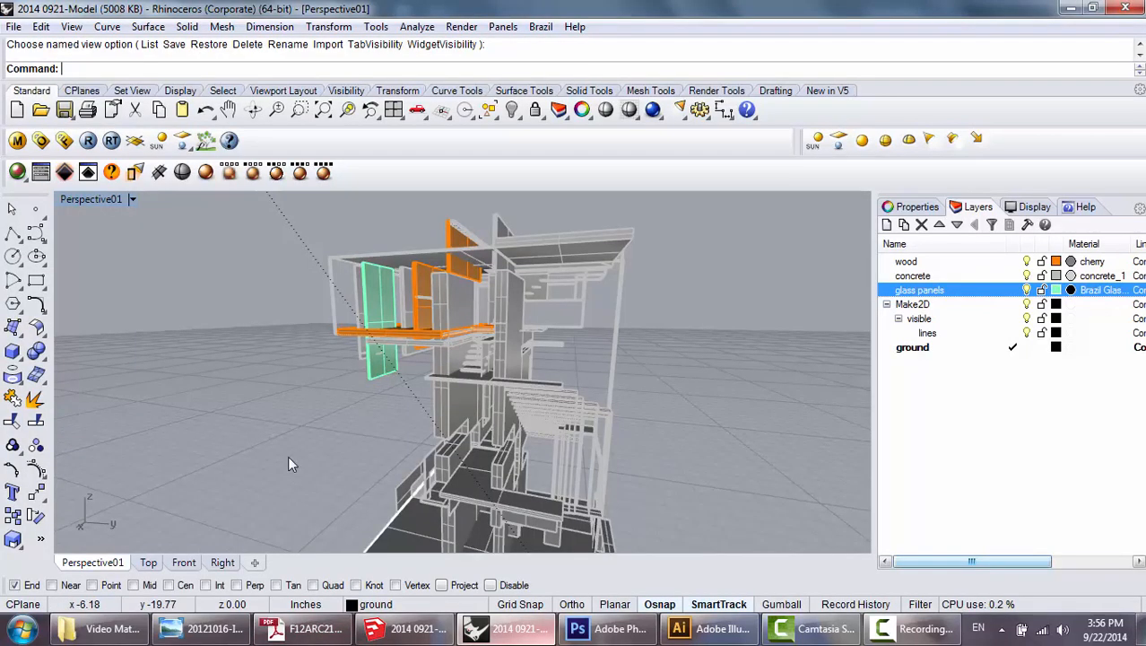
{"action": "mouse_move", "coordinate": [287, 457]}
{"action": "left_mouse_down"}
{"action": "mouse_move", "coordinate": [302, 453]}
{"action": "mouse_move", "coordinate": [277, 451]}
{"action": "left_mouse_up"}
{"action": "scroll", "coordinate": [476, 429], "scroll_direction": "down", "scroll_amount": 3}
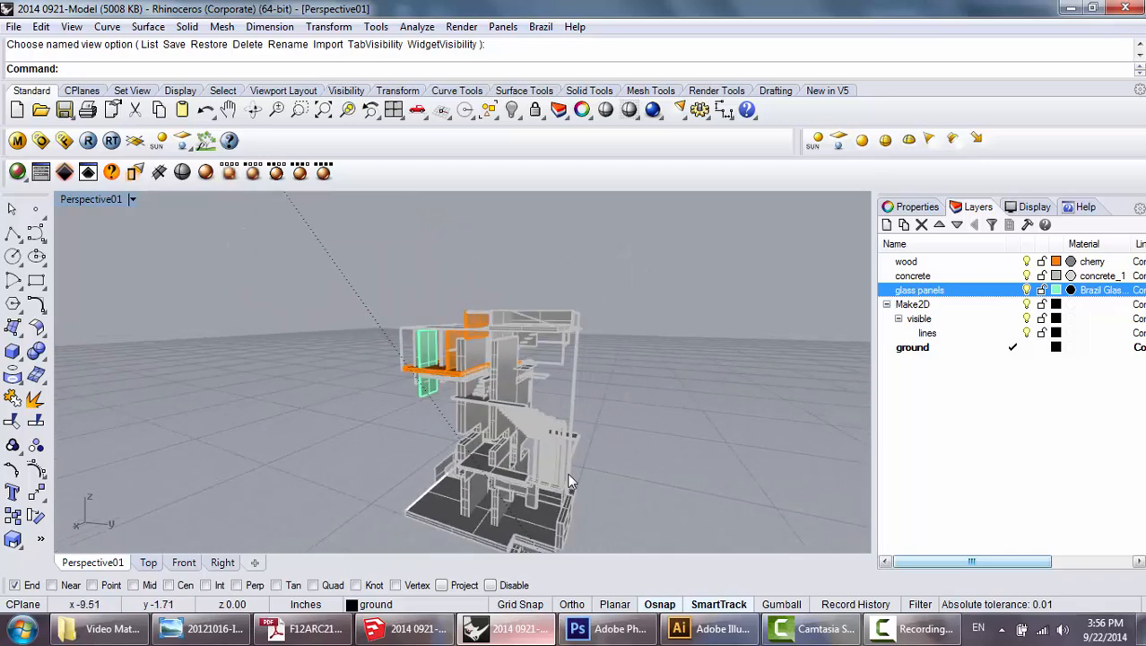
{"action": "left_click_drag", "start_coordinate": [477, 435], "coordinate": [443, 462]}
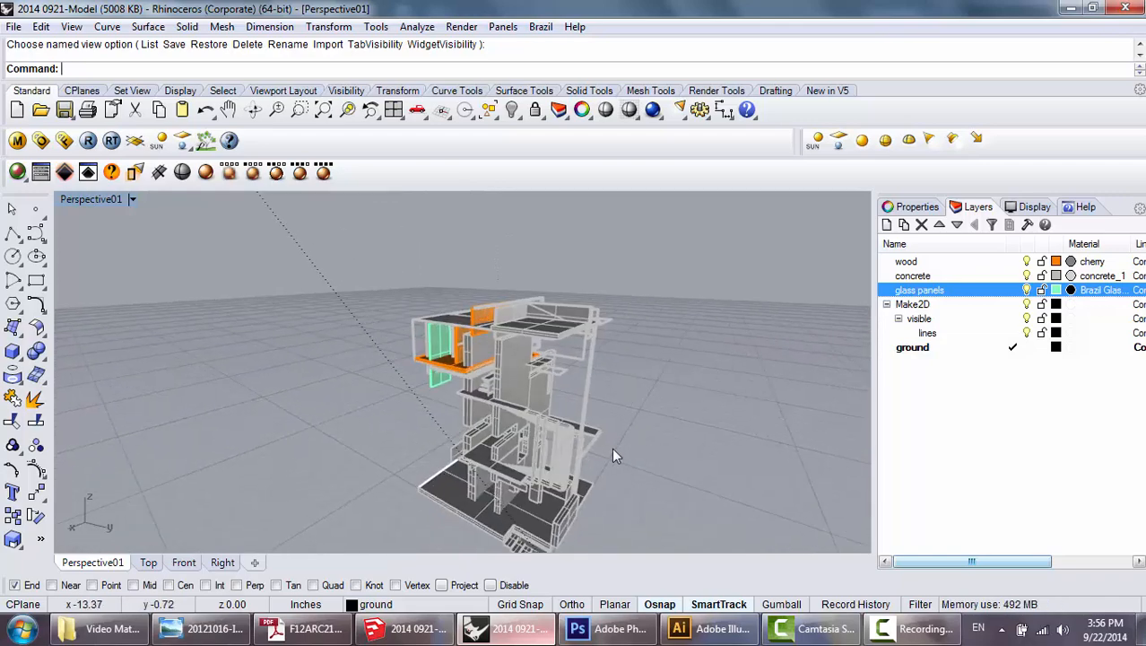
{"action": "left_click_drag", "start_coordinate": [620, 450], "coordinate": [623, 392]}
{"action": "scroll", "coordinate": [474, 471], "scroll_direction": "up", "scroll_amount": 3}
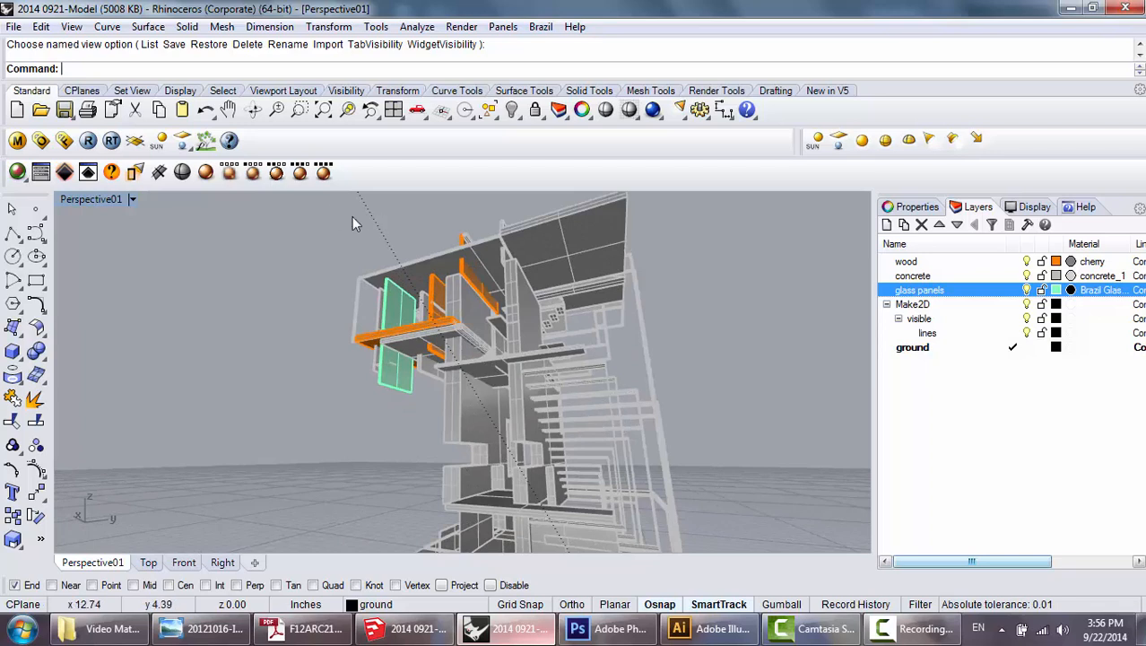
Save the current viewport as a named view called Perspective05 and close the named views list.
{"action": "left_click", "coordinate": [71, 26]}
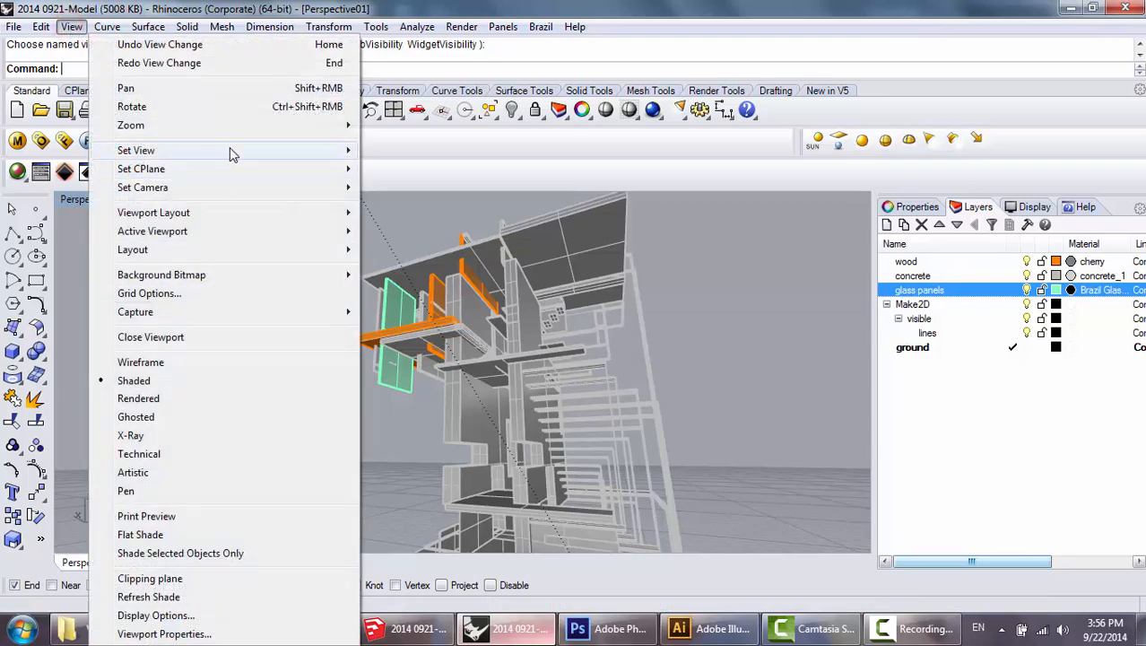
{"action": "mouse_move", "coordinate": [230, 150]}
{"action": "left_click", "coordinate": [457, 352]}
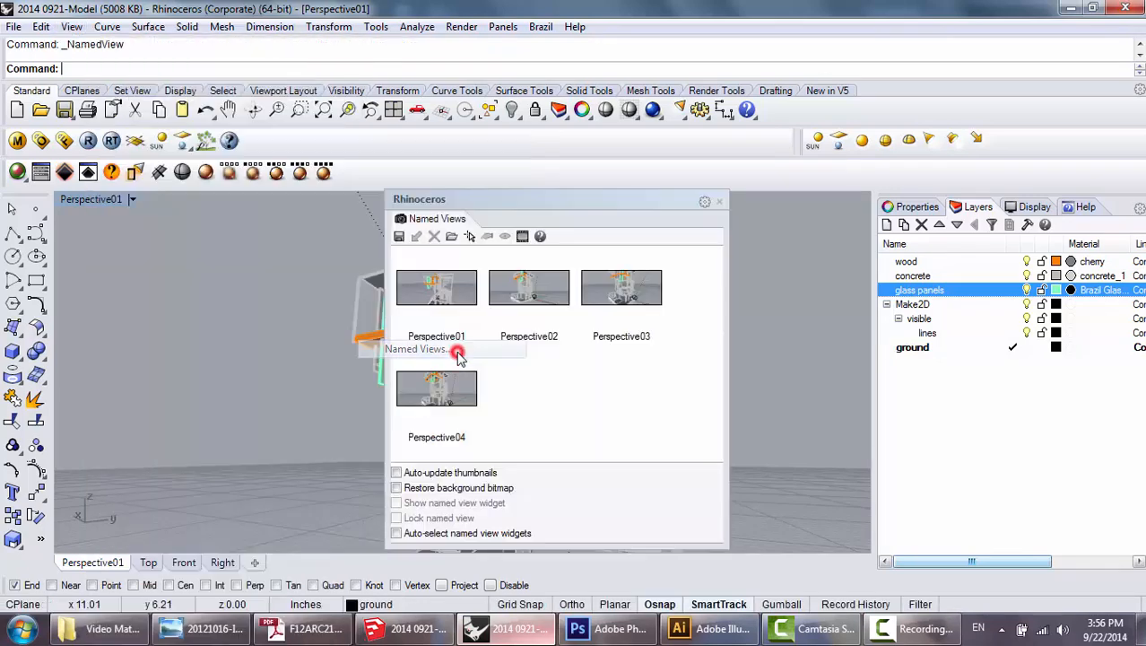
{"action": "left_click", "coordinate": [400, 237]}
{"action": "left_click", "coordinate": [548, 308]}
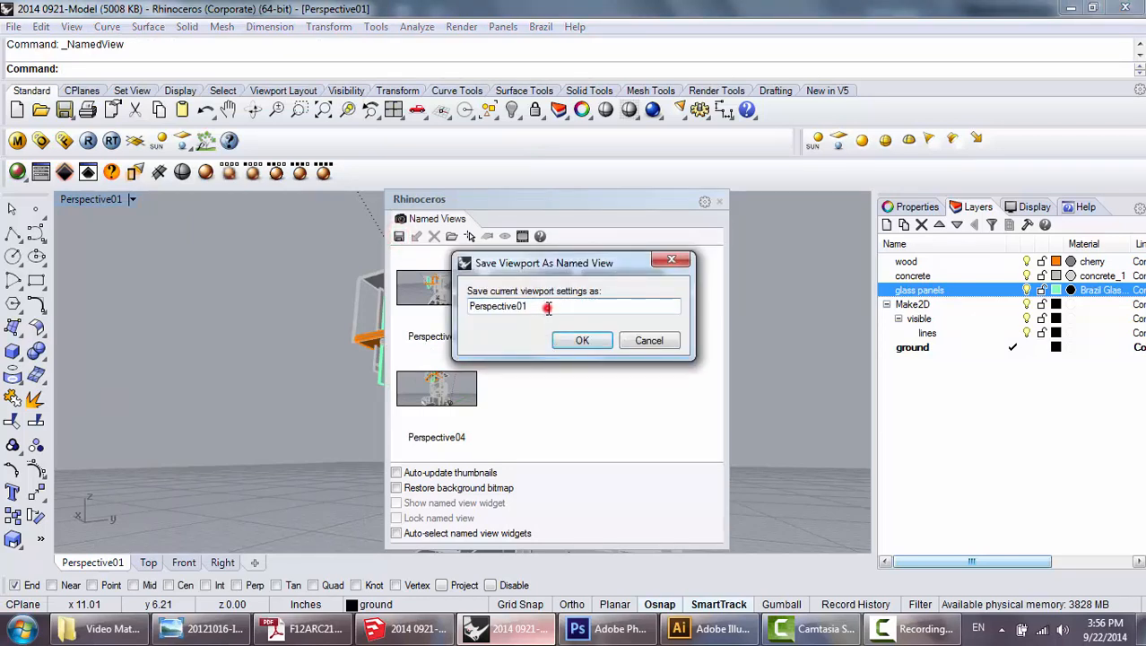
{"action": "key", "text": "BackSpace"}
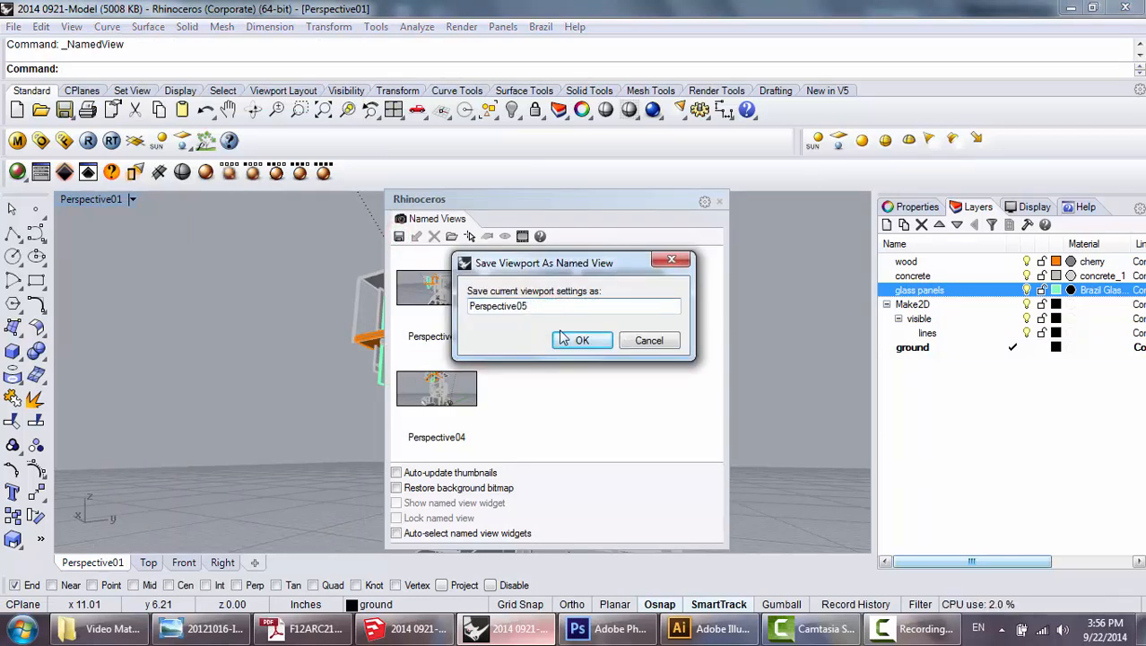
{"action": "left_click", "coordinate": [583, 342]}
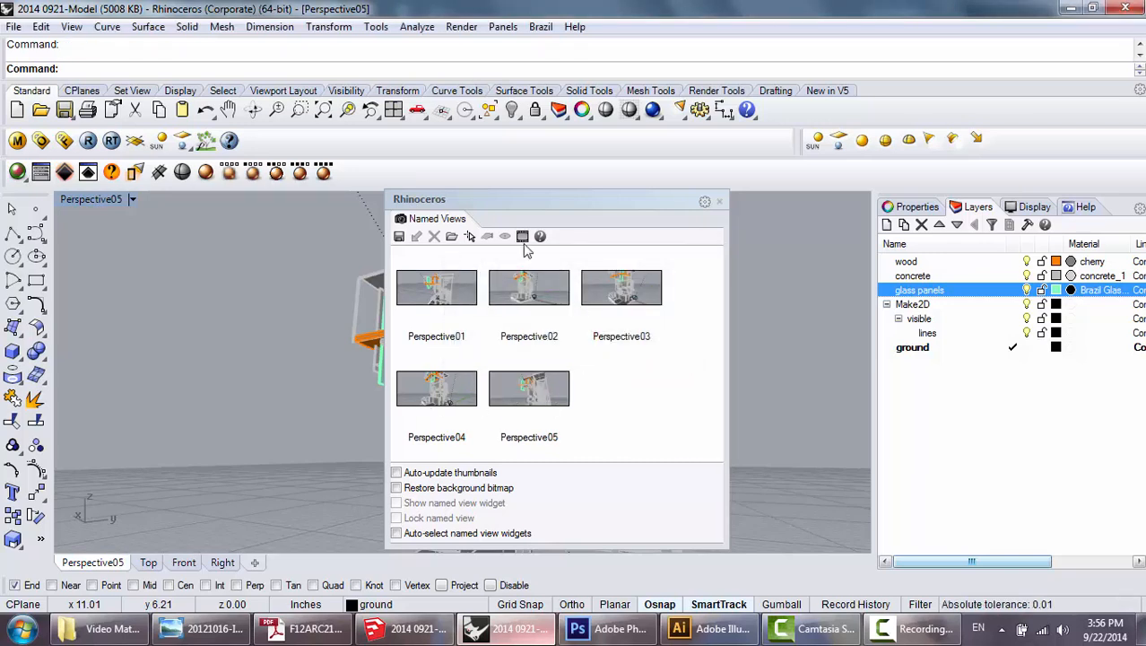
{"action": "left_click", "coordinate": [719, 201]}
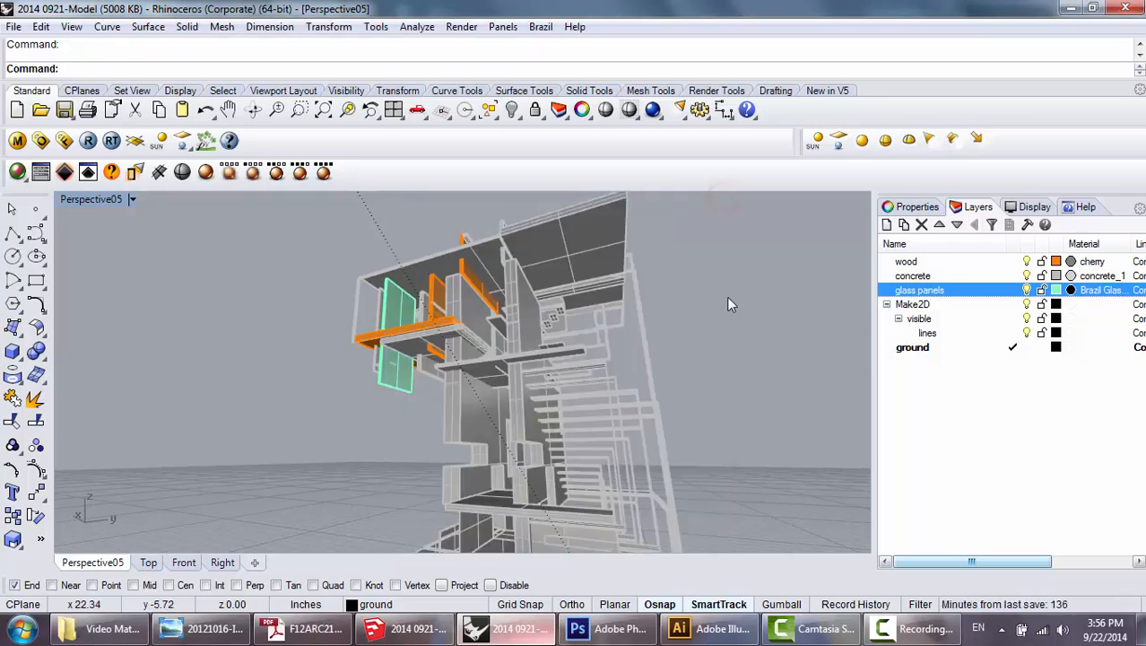
Orbit away from the saved camera position and restore the named view Perspective05.
{"action": "left_click_drag", "start_coordinate": [693, 267], "coordinate": [668, 383]}
{"action": "scroll", "coordinate": [667, 382], "scroll_direction": "down", "scroll_amount": 5}
{"action": "left_click_drag", "start_coordinate": [761, 330], "coordinate": [755, 358]}
{"action": "left_click_drag", "start_coordinate": [619, 475], "coordinate": [729, 350]}
{"action": "scroll", "coordinate": [504, 299], "scroll_direction": "up", "scroll_amount": 5}
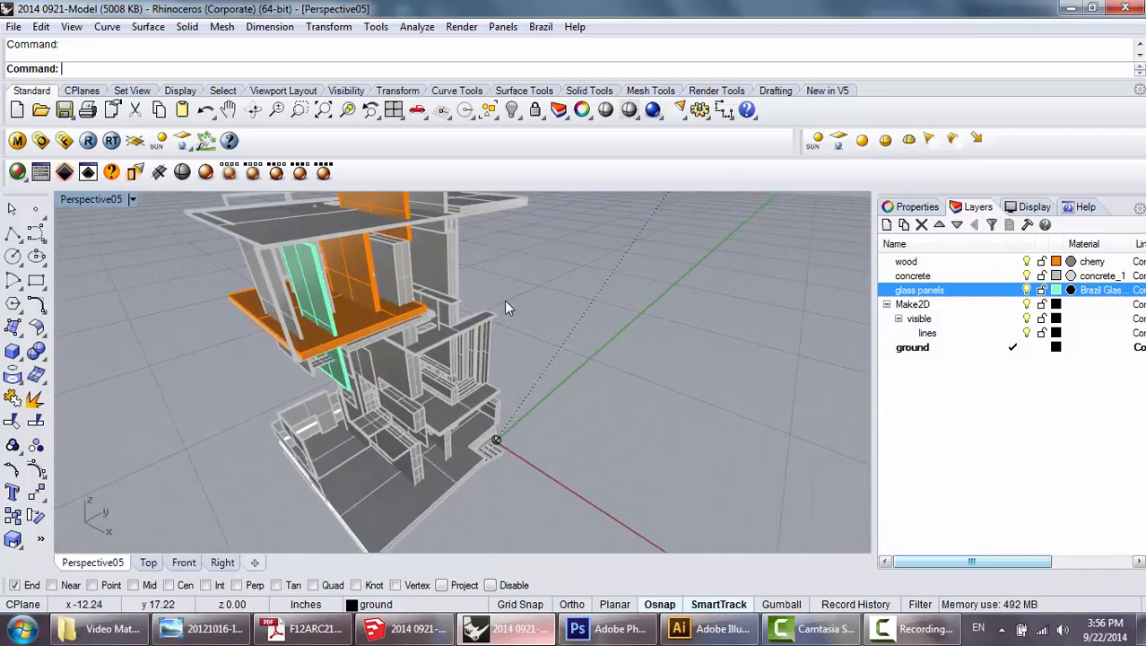
{"action": "scroll", "coordinate": [505, 299], "scroll_direction": "down", "scroll_amount": 4}
{"action": "mouse_move", "coordinate": [577, 315]}
{"action": "left_mouse_down"}
{"action": "mouse_move", "coordinate": [429, 351]}
{"action": "mouse_move", "coordinate": [592, 330]}
{"action": "left_mouse_up"}
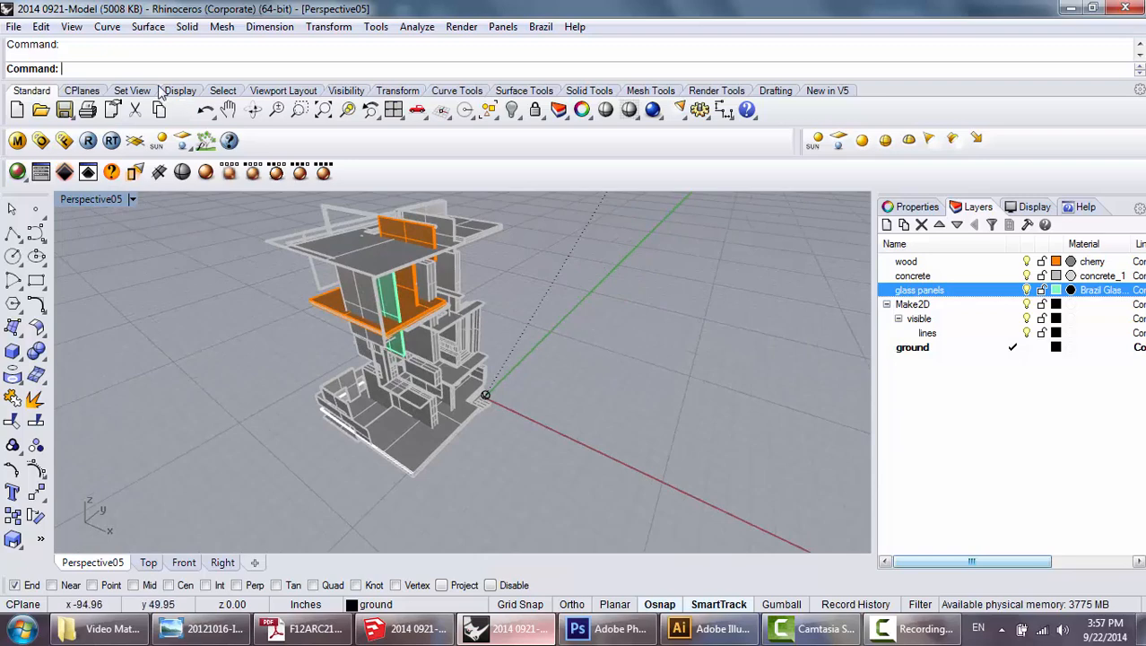
{"action": "left_click", "coordinate": [71, 26]}
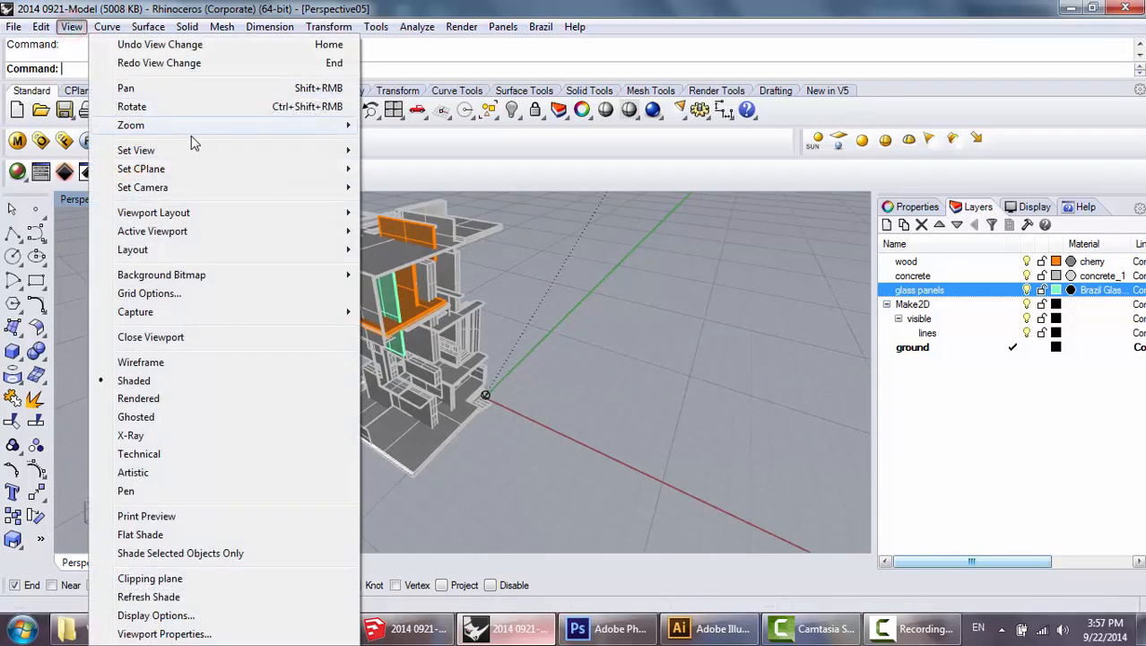
{"action": "mouse_move", "coordinate": [193, 150]}
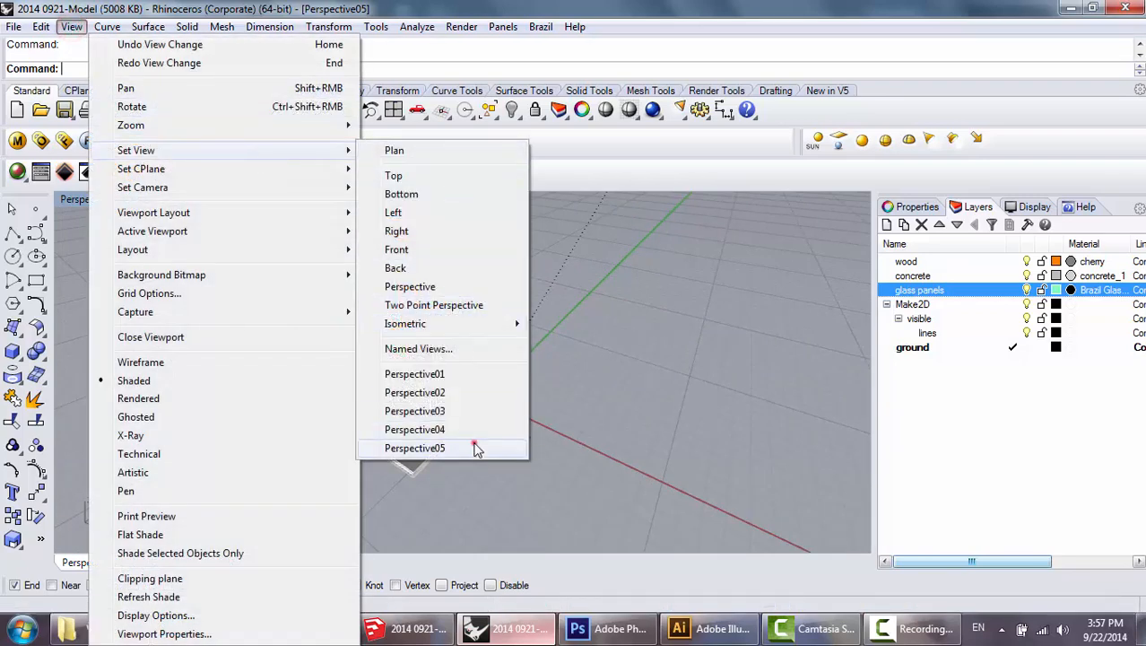
{"action": "left_click", "coordinate": [477, 449]}
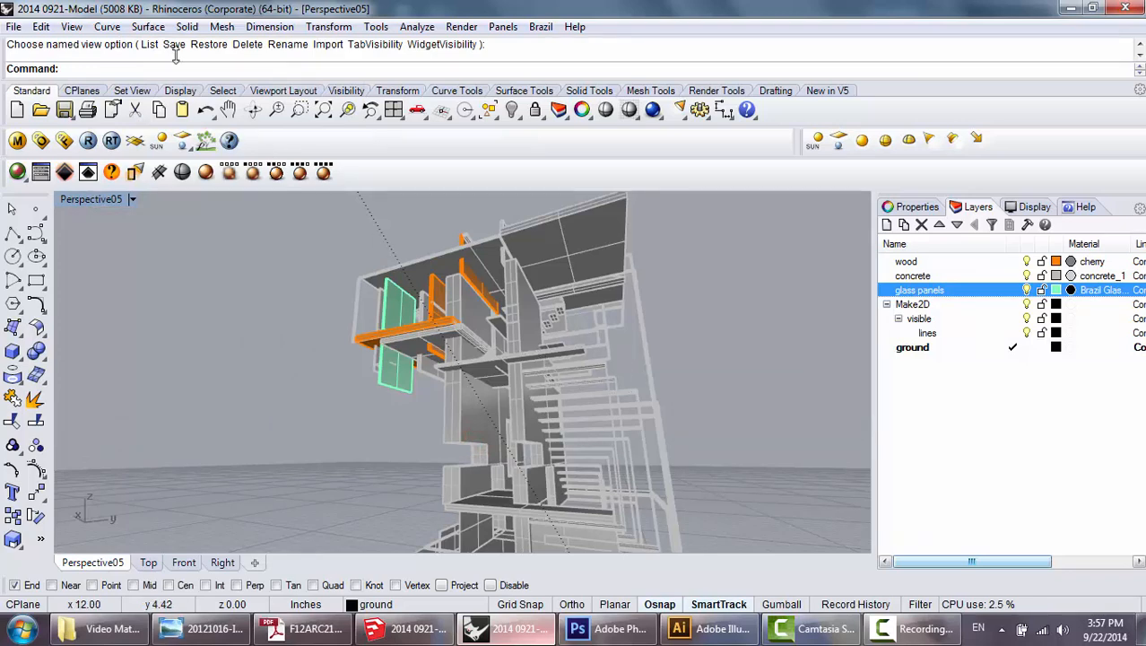
Restore the named view Perspective01.
{"action": "left_click", "coordinate": [71, 26]}
{"action": "mouse_move", "coordinate": [345, 151]}
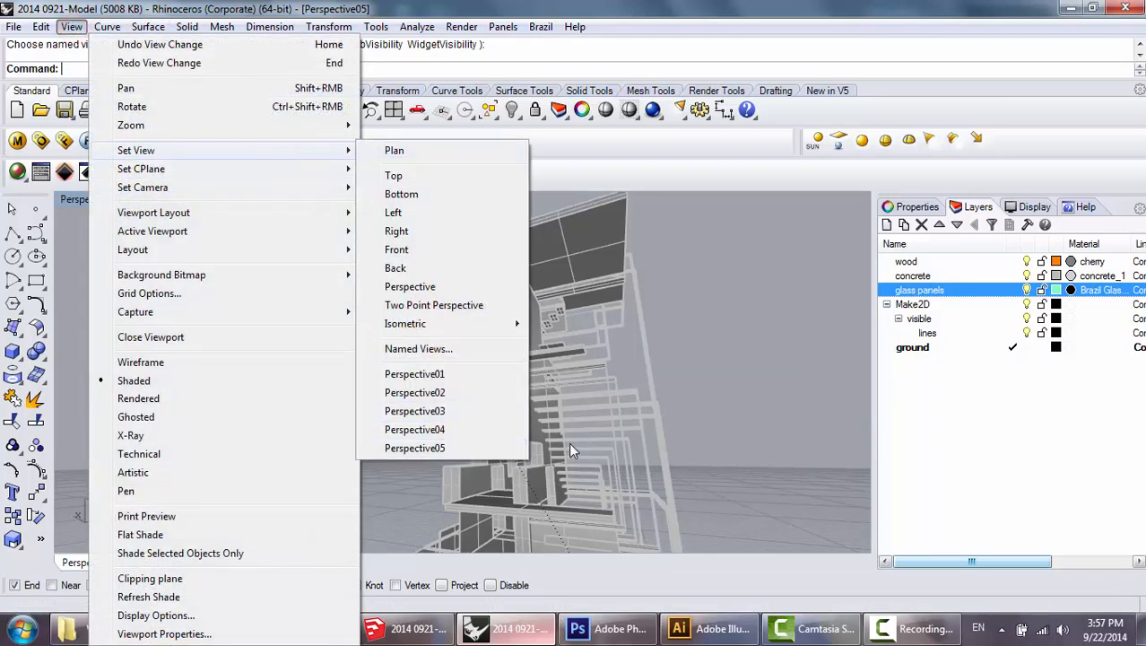
{"action": "left_click", "coordinate": [477, 377]}
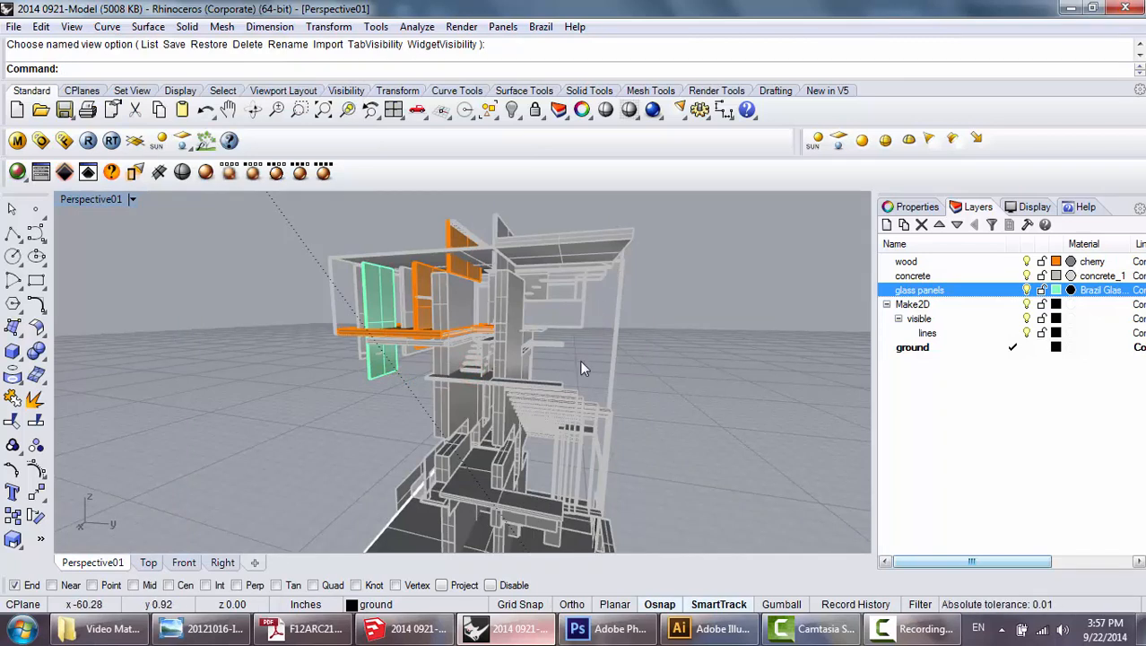
Inspect the ground plane settings and close them without changing anything.
{"action": "left_click_drag", "start_coordinate": [708, 366], "coordinate": [778, 369]}
{"action": "scroll", "coordinate": [433, 306], "scroll_direction": "up", "scroll_amount": 5}
{"action": "scroll", "coordinate": [433, 306], "scroll_direction": "down", "scroll_amount": 3}
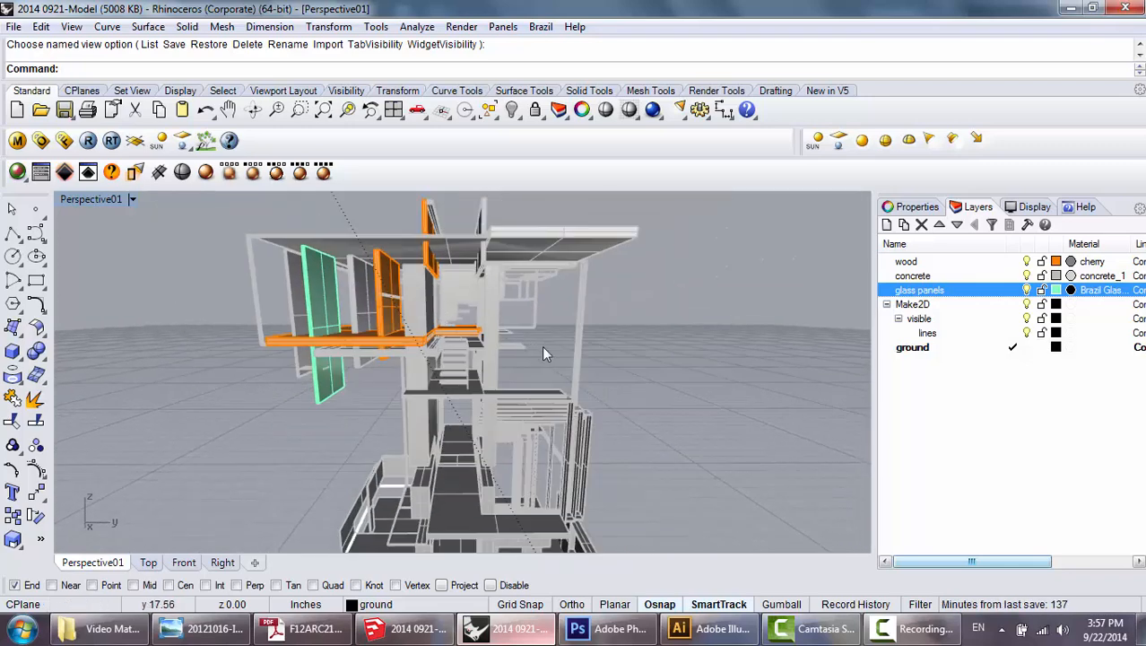
{"action": "left_click", "coordinate": [503, 27]}
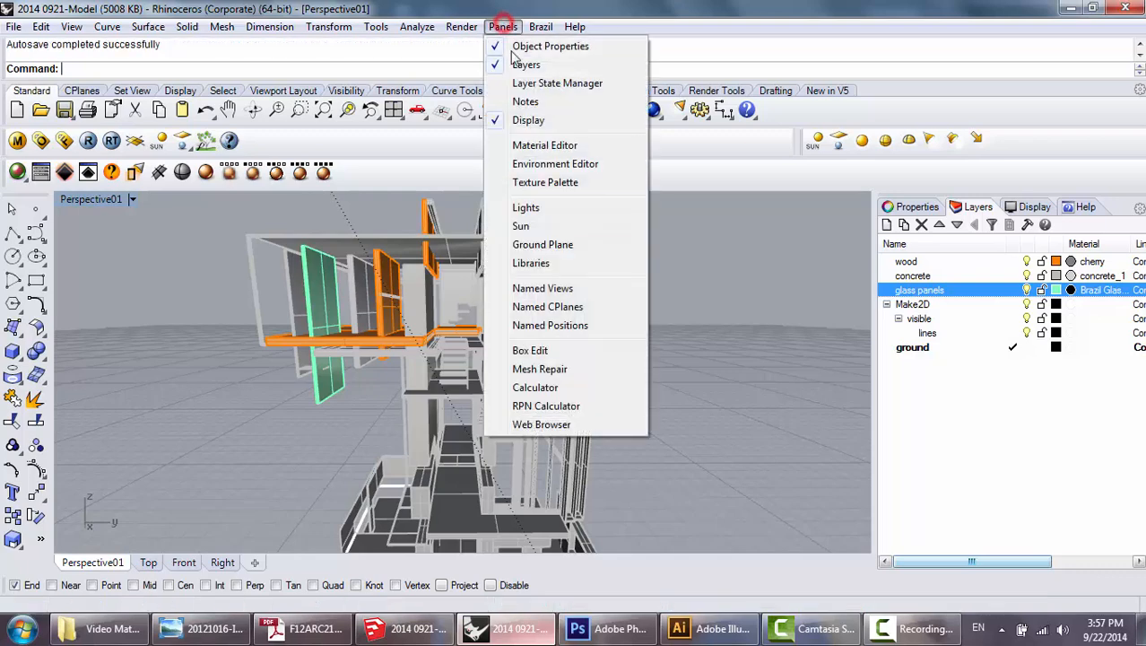
{"action": "left_click", "coordinate": [543, 245]}
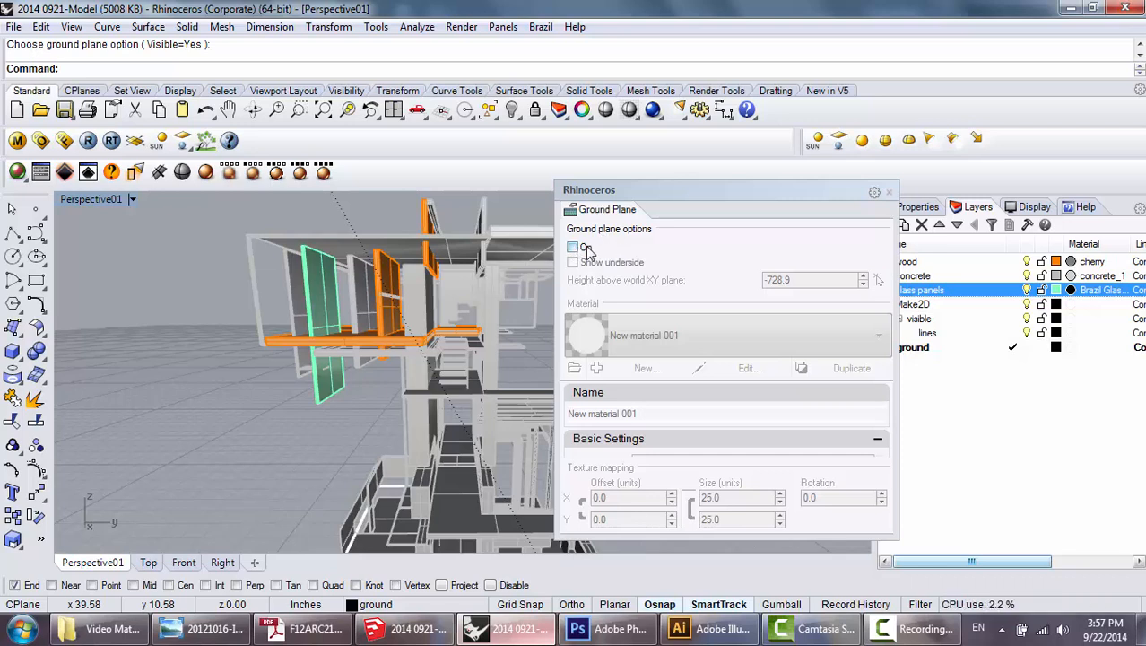
{"action": "left_click", "coordinate": [889, 194]}
Look through the model's materials in the material editor and close it.
{"action": "left_click_drag", "start_coordinate": [707, 366], "coordinate": [664, 369]}
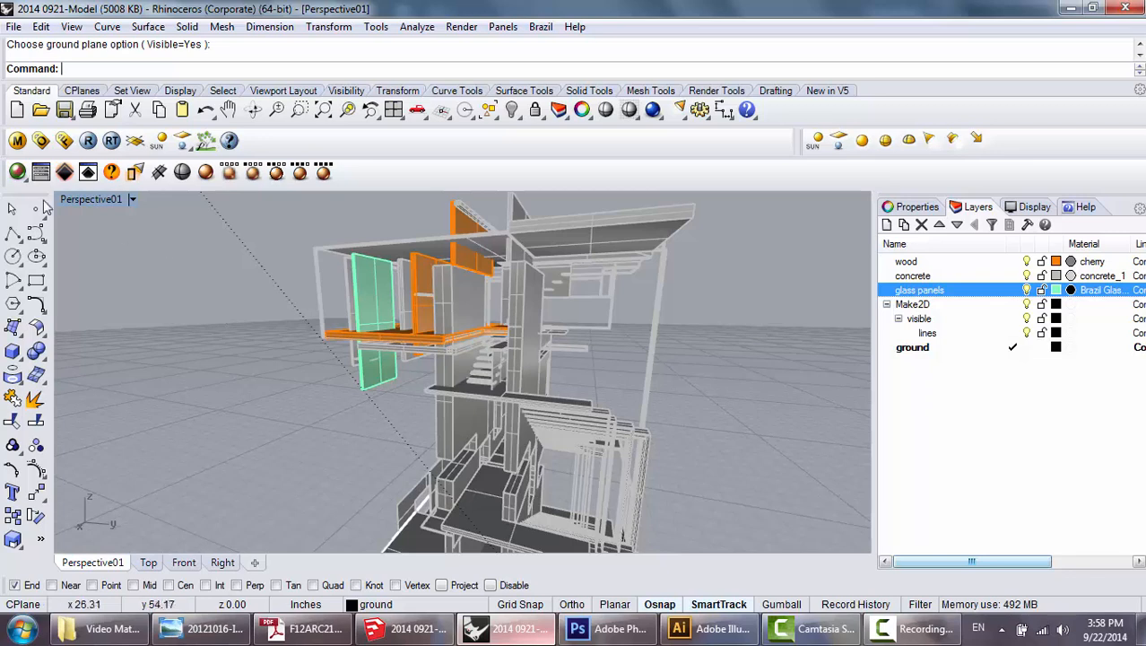
{"action": "left_click", "coordinate": [17, 171]}
{"action": "left_click_drag", "start_coordinate": [525, 173], "coordinate": [527, 127]}
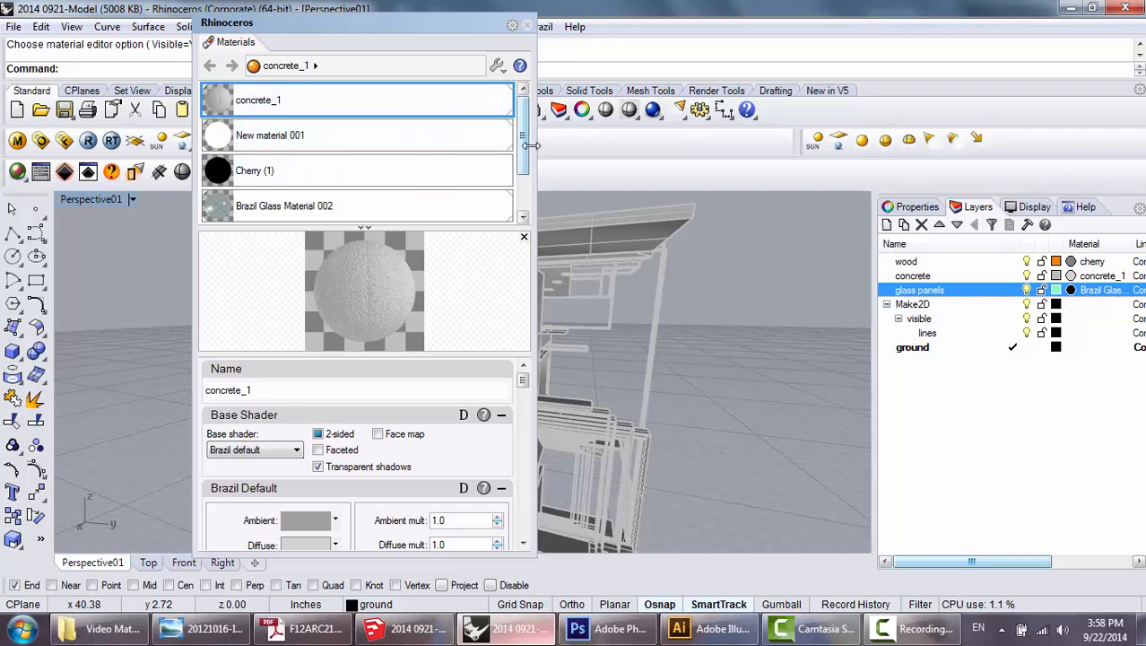
{"action": "left_click_drag", "start_coordinate": [527, 147], "coordinate": [530, 188]}
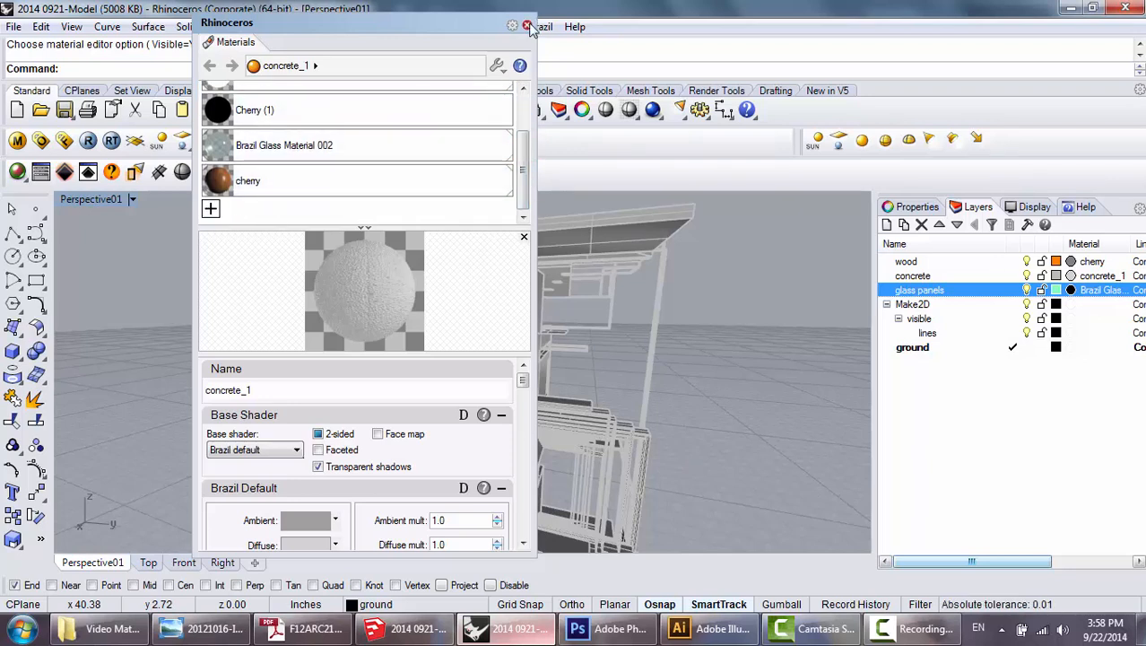
{"action": "left_click", "coordinate": [527, 23]}
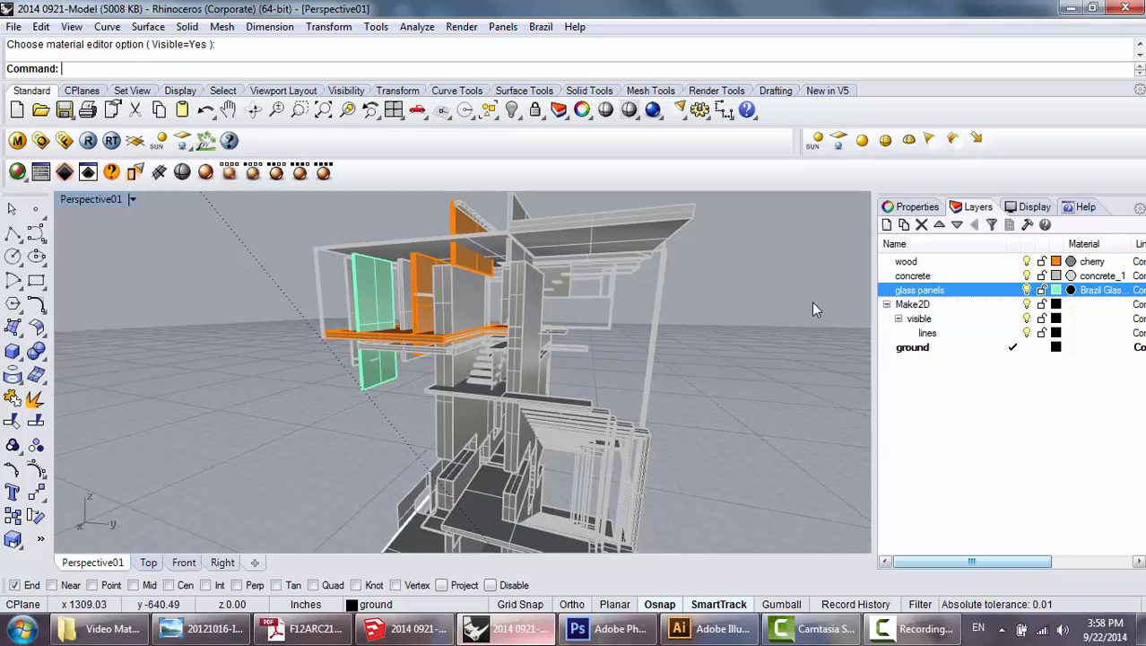
{"action": "left_click", "coordinate": [70, 26]}
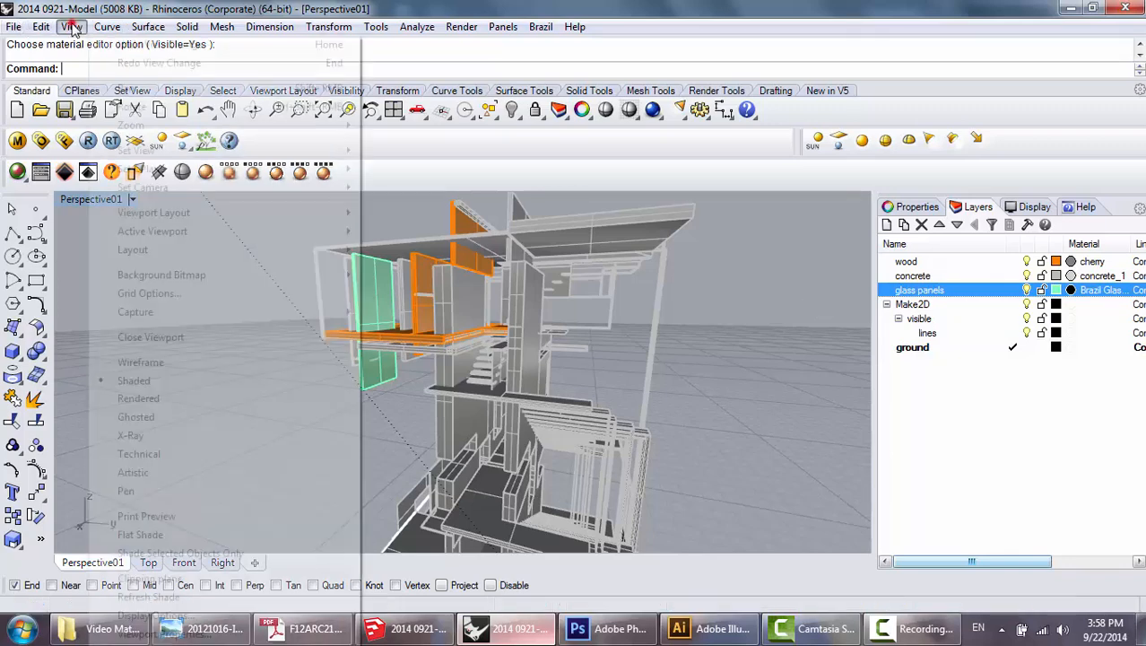
{"action": "left_click", "coordinate": [388, 7]}
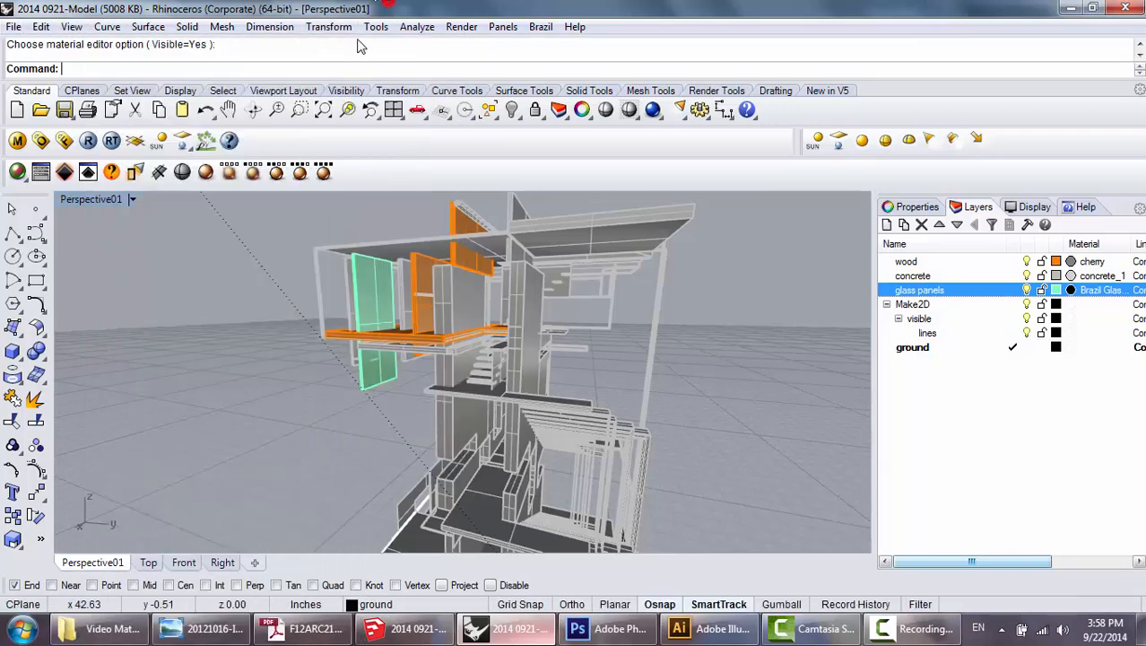
Open the Brazil render settings and examine the environment's light level.
{"action": "left_click", "coordinate": [40, 174]}
{"action": "left_click_drag", "start_coordinate": [734, 180], "coordinate": [742, 224]}
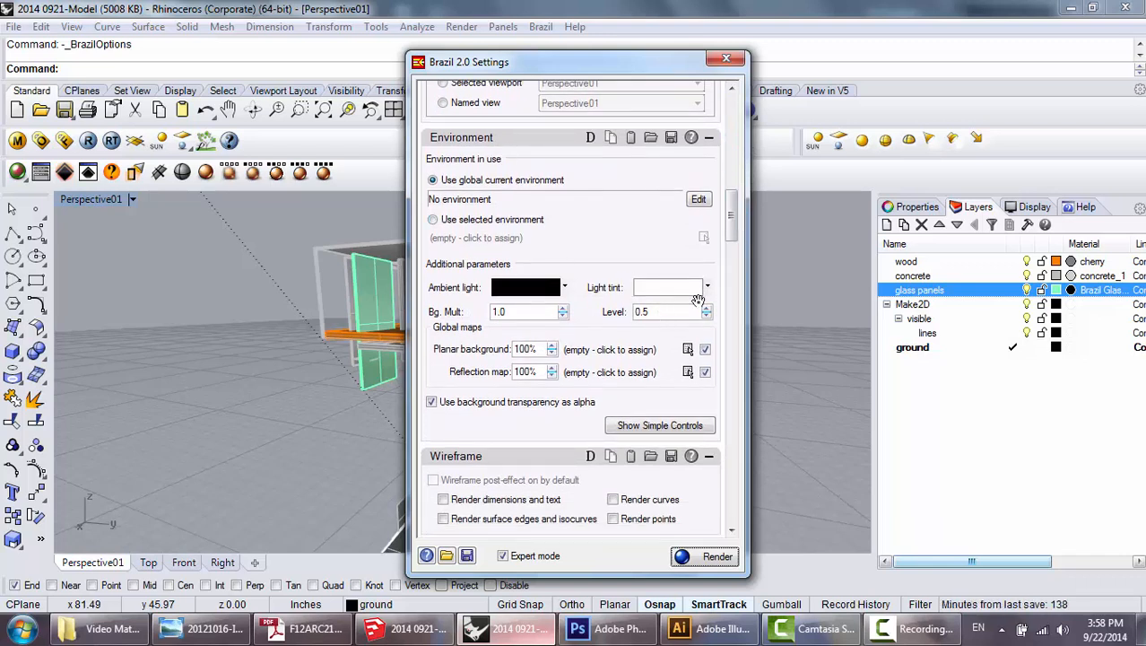
{"action": "double_click", "coordinate": [668, 311]}
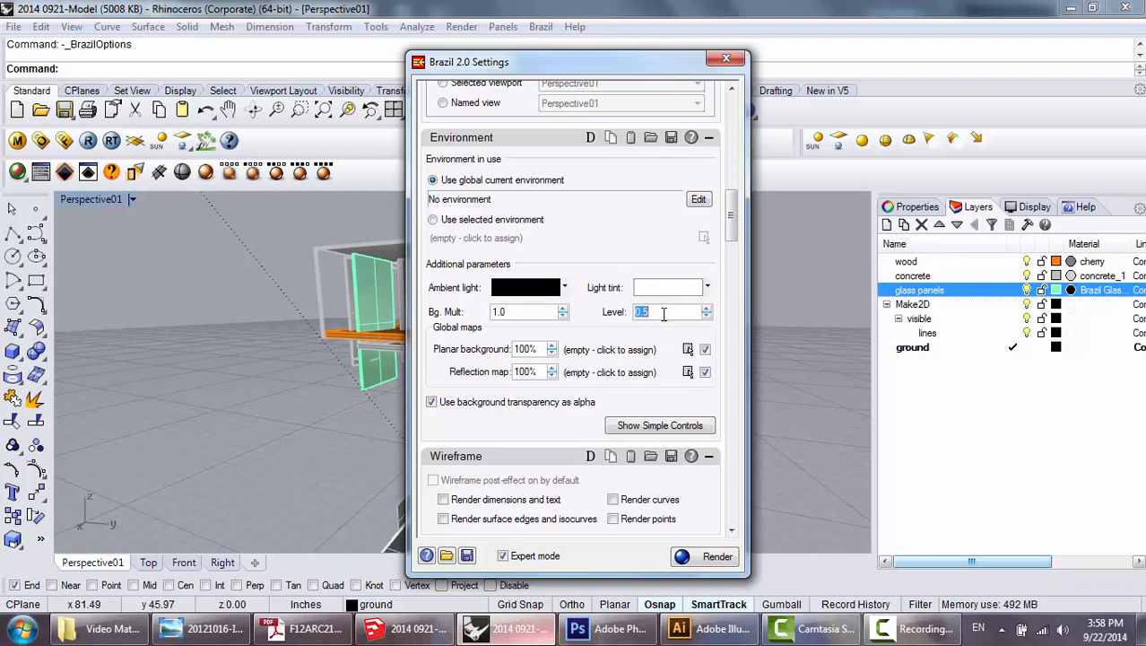
{"action": "double_click", "coordinate": [665, 313]}
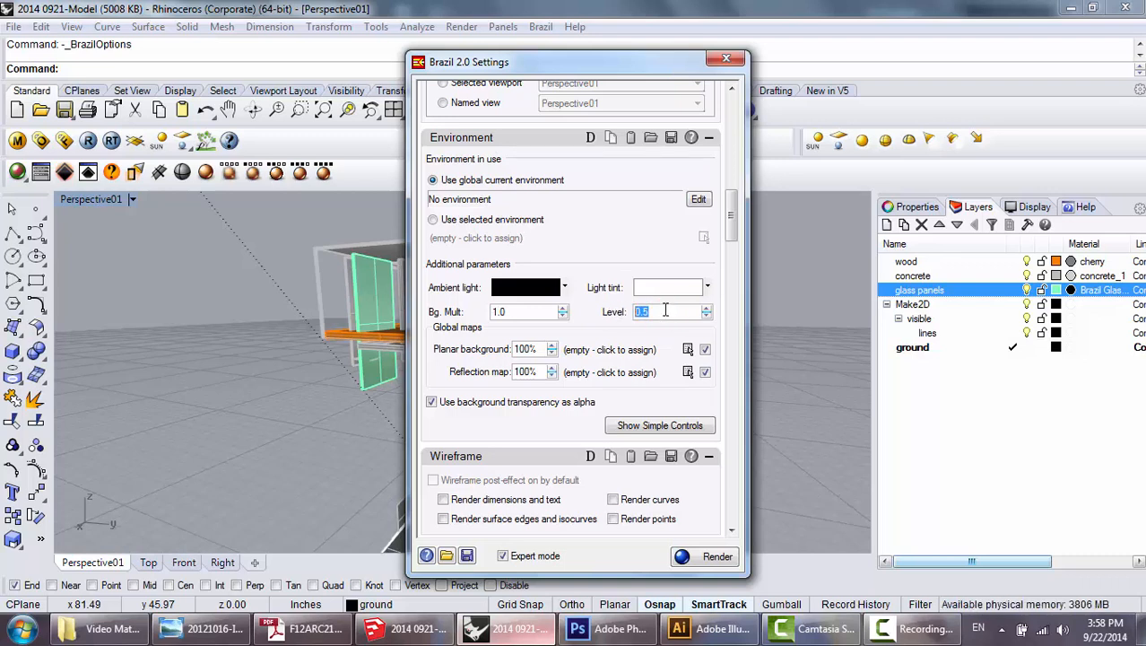
{"action": "left_click", "coordinate": [665, 312]}
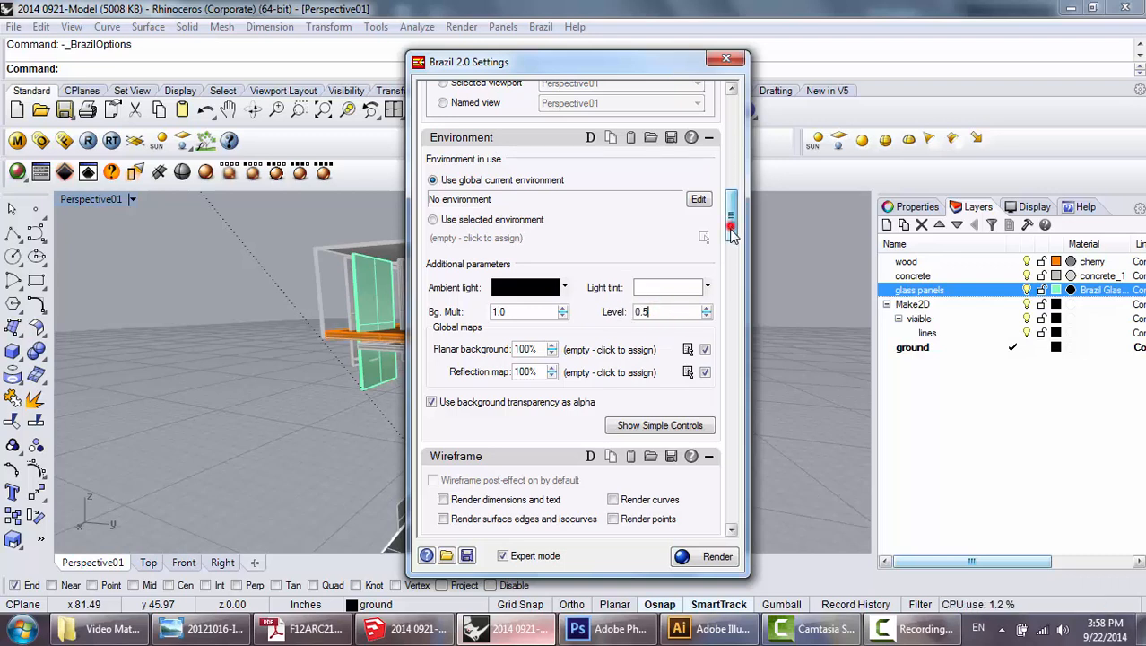
Examine the Luma Server's global illumination and skylight multiplier settings alongside the environment parameters in the Brazil settings.
{"action": "left_click_drag", "start_coordinate": [731, 224], "coordinate": [732, 369]}
{"action": "scroll", "coordinate": [732, 251], "scroll_direction": "down", "scroll_amount": 1}
{"action": "scroll", "coordinate": [732, 254], "scroll_direction": "down", "scroll_amount": 1}
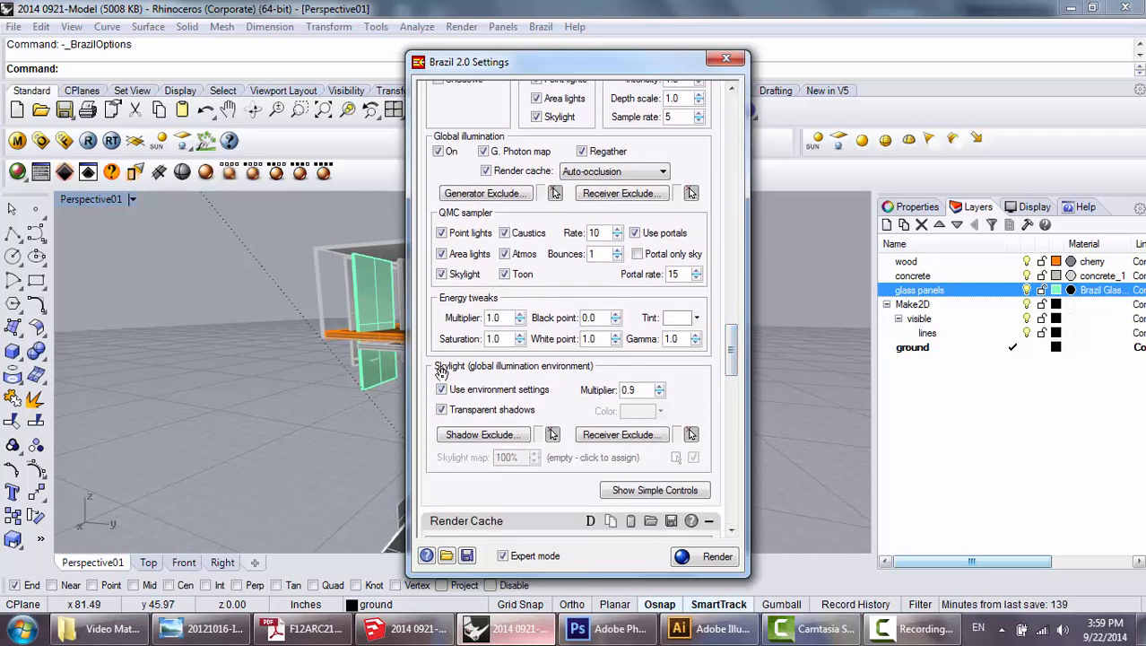
{"action": "left_click_drag", "start_coordinate": [730, 363], "coordinate": [731, 334]}
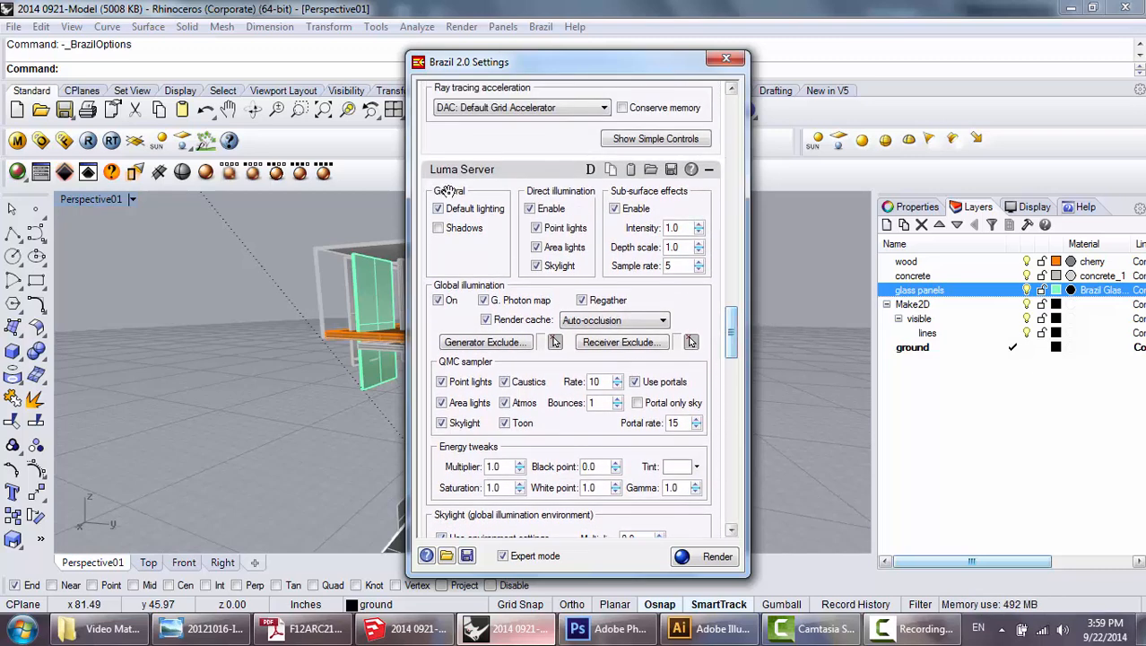
{"action": "scroll", "coordinate": [730, 311], "scroll_direction": "down", "scroll_amount": 3}
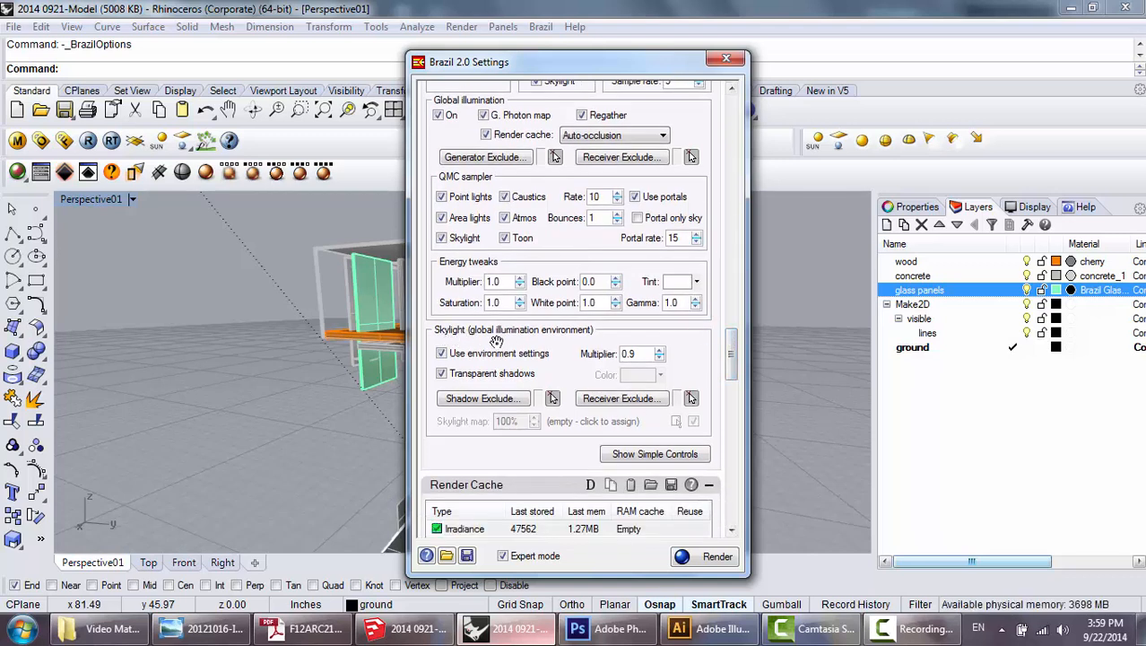
{"action": "left_click", "coordinate": [639, 353]}
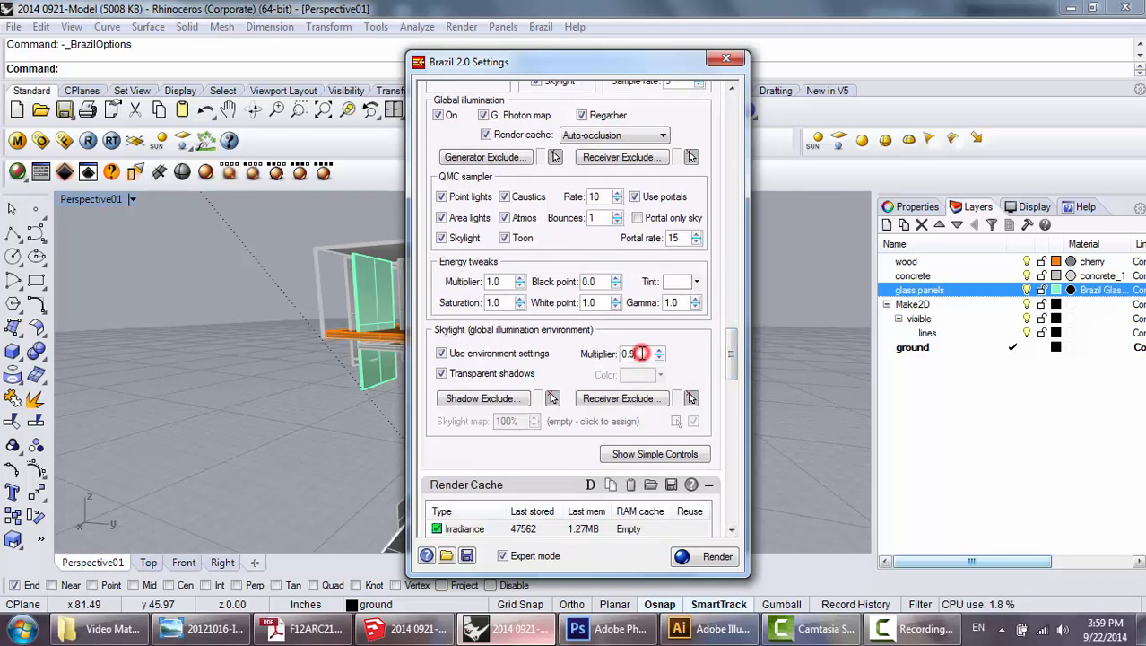
{"action": "left_click_drag", "start_coordinate": [732, 355], "coordinate": [760, 239]}
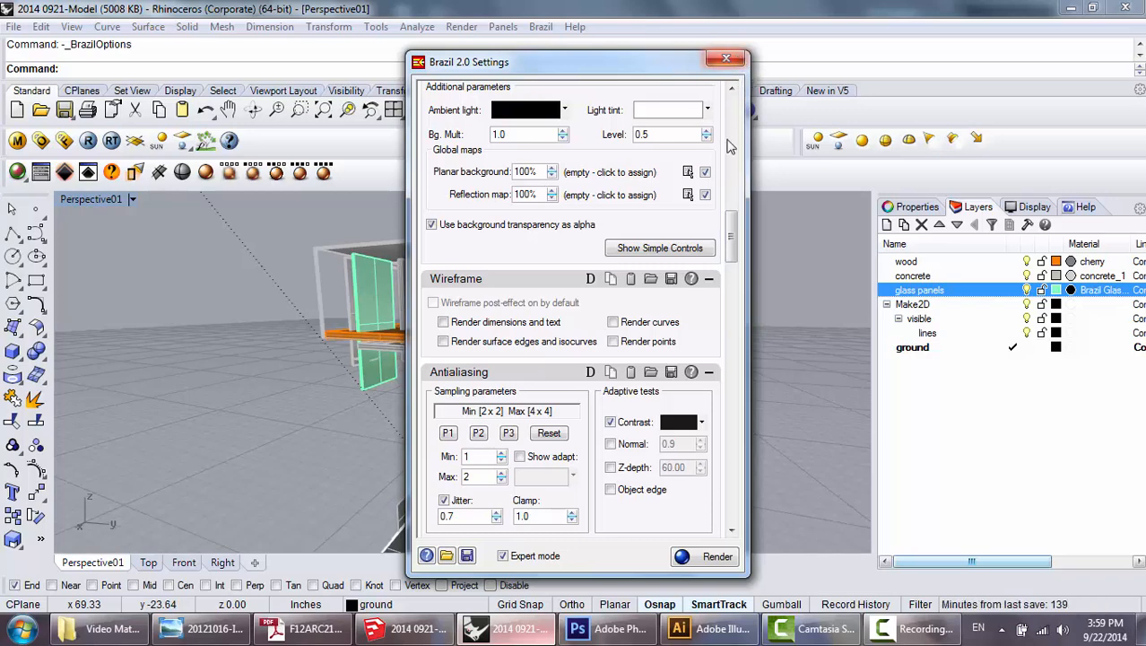
{"action": "left_click_drag", "start_coordinate": [734, 229], "coordinate": [738, 338]}
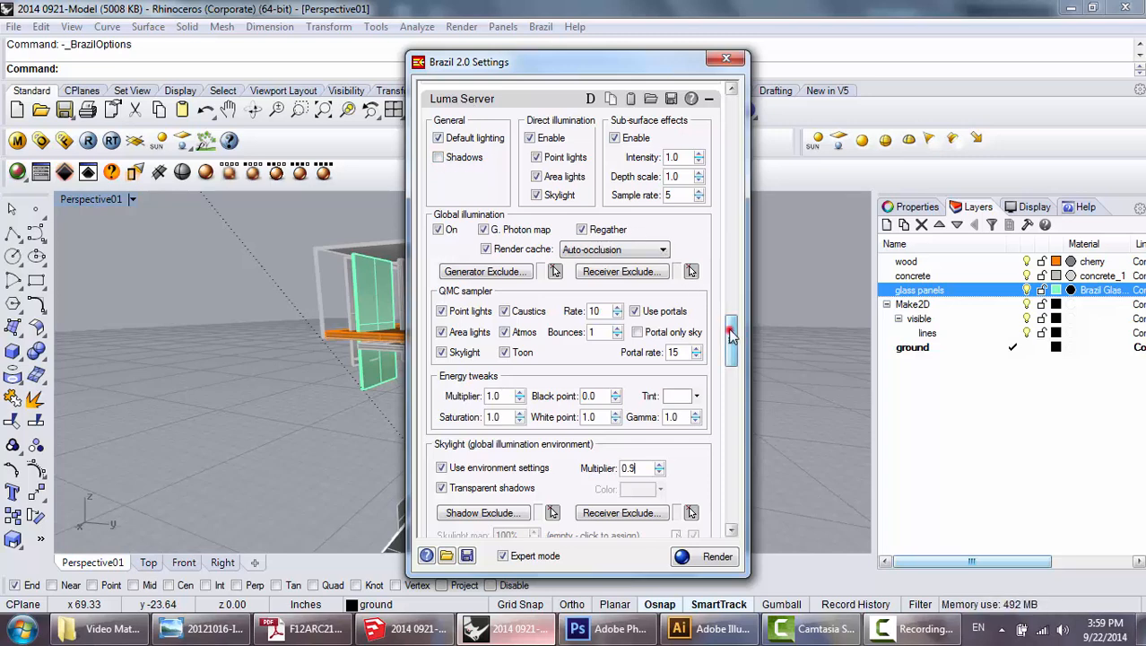
Check the custom output size of 3000 x 1325, render the active Perspective01 viewport with Brazil, and close the render settings.
{"action": "left_click_drag", "start_coordinate": [731, 339], "coordinate": [736, 155]}
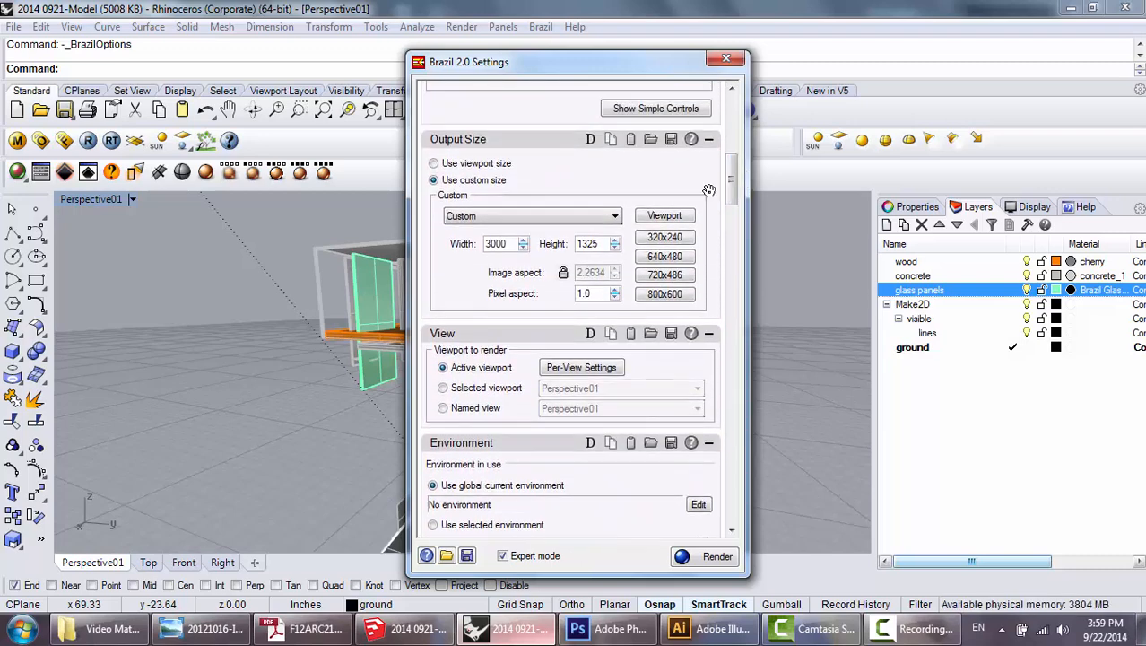
{"action": "double_click", "coordinate": [505, 243]}
{"action": "left_click", "coordinate": [509, 243]}
{"action": "left_click_drag", "start_coordinate": [512, 243], "coordinate": [473, 245]}
{"action": "left_click", "coordinate": [716, 557]}
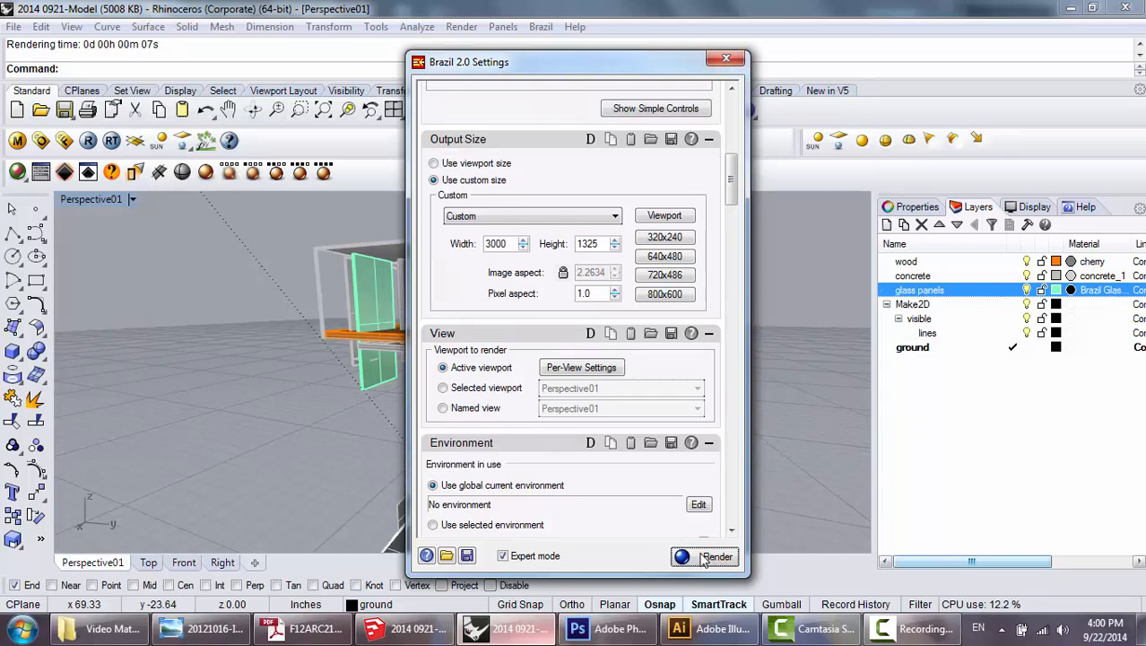
{"action": "left_click", "coordinate": [727, 58]}
View the rendered image Brazil View 01 from the Video Material folder.
{"action": "left_click", "coordinate": [101, 627]}
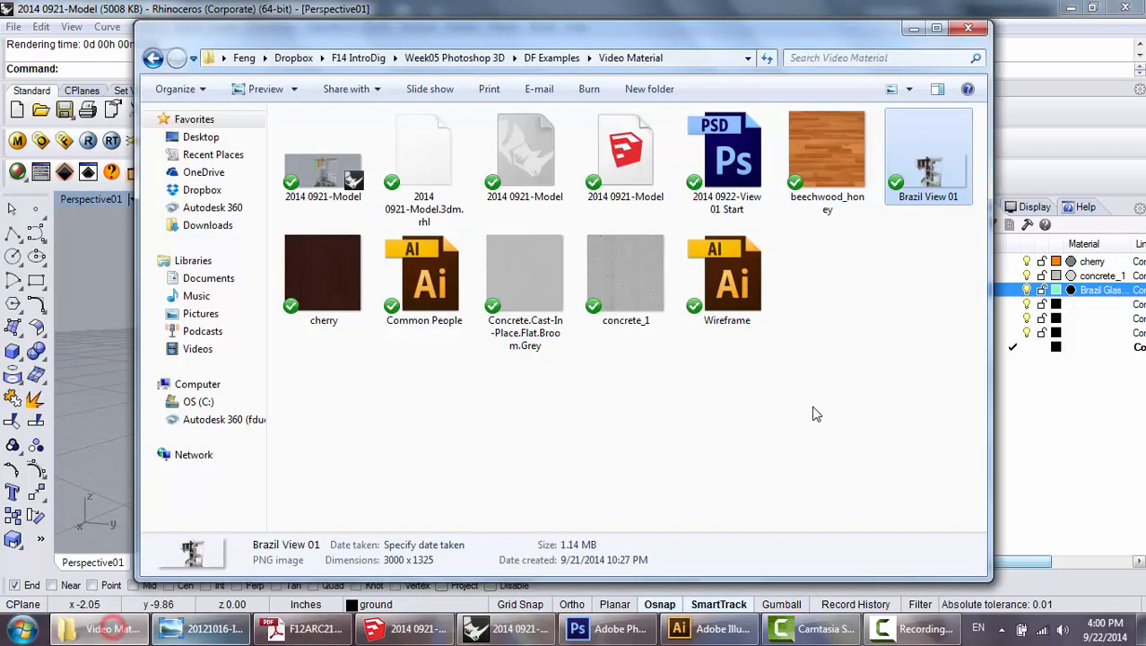
{"action": "double_click", "coordinate": [929, 173]}
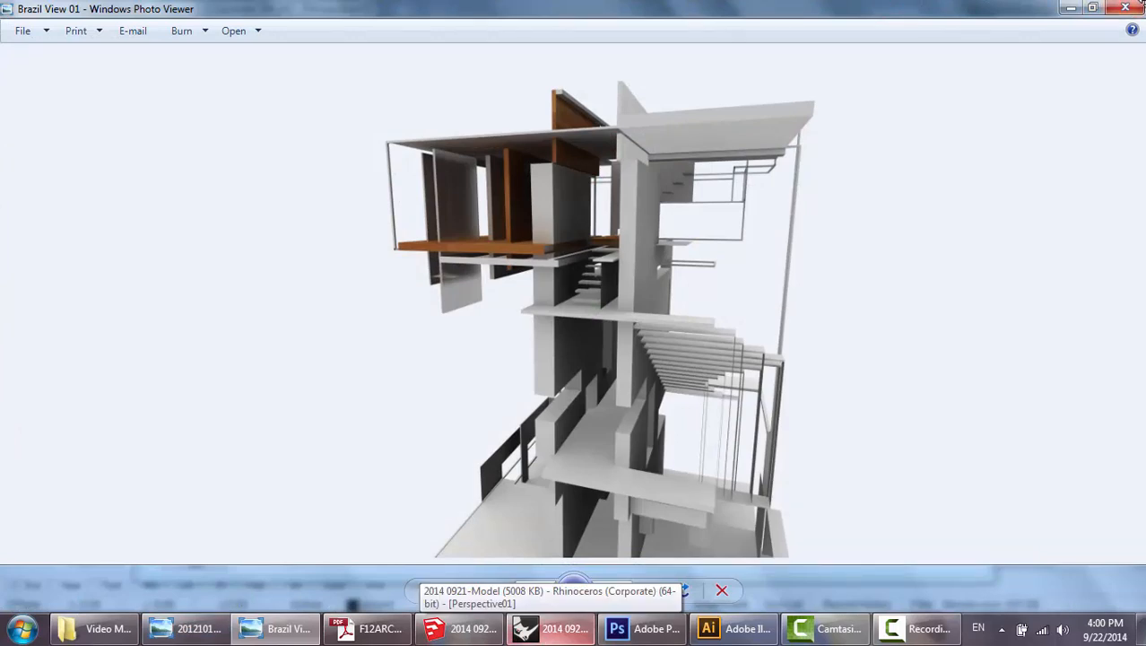
Switch to Photoshop and start a new document named view01 with its dimensions in inches.
{"action": "left_click", "coordinate": [645, 628]}
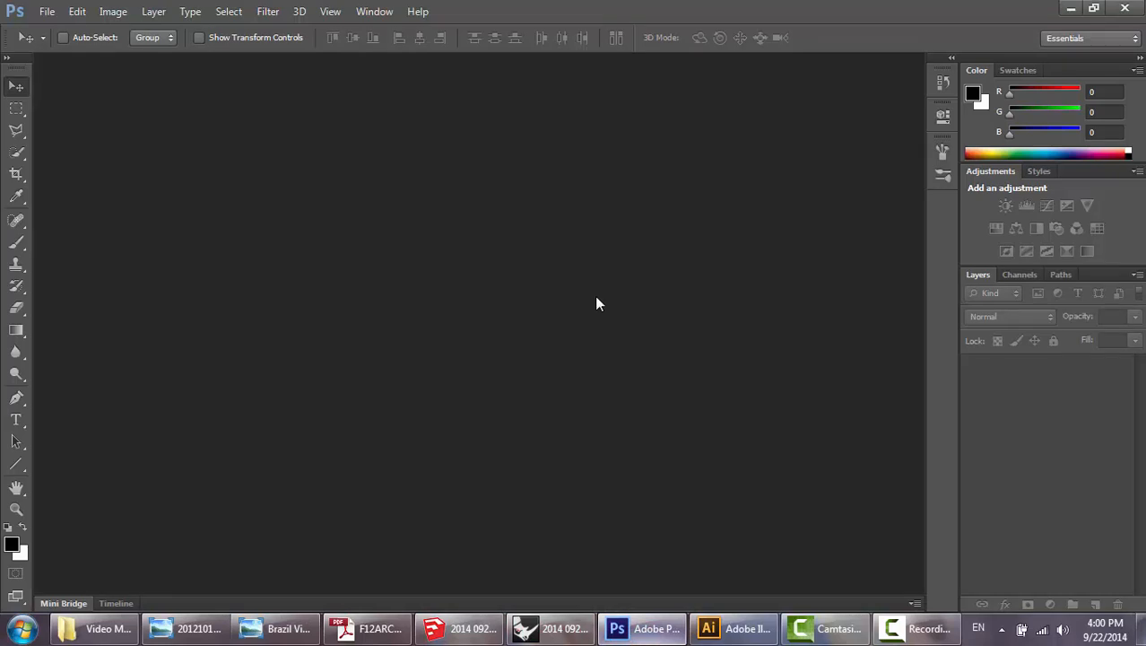
{"action": "key", "text": "ctrl+n"}
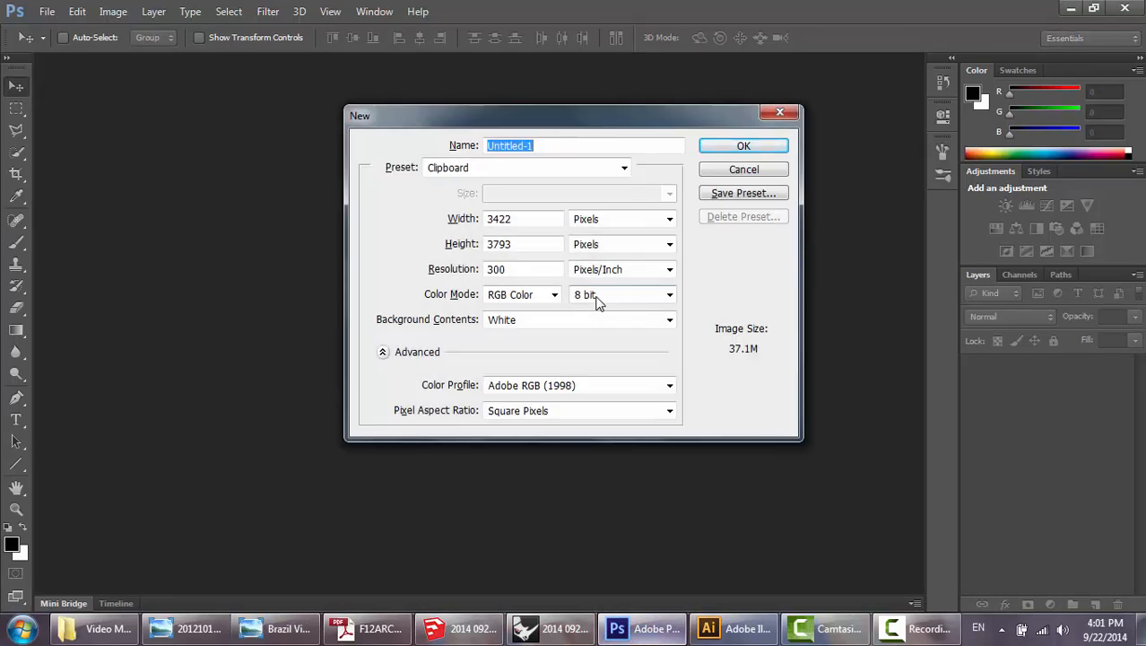
{"action": "type", "text": "view01"}
{"action": "left_click", "coordinate": [622, 221]}
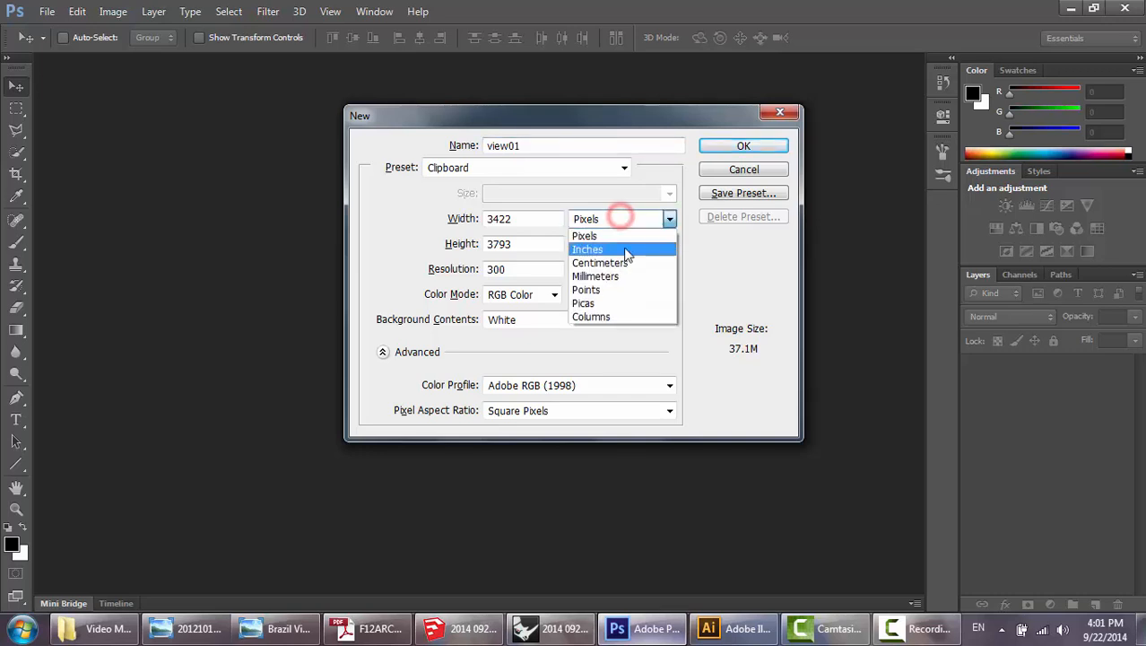
{"action": "left_click", "coordinate": [621, 245]}
Set the new document's width and height to 15 inches each and create it.
{"action": "left_click", "coordinate": [538, 220]}
{"action": "double_click", "coordinate": [537, 220]}
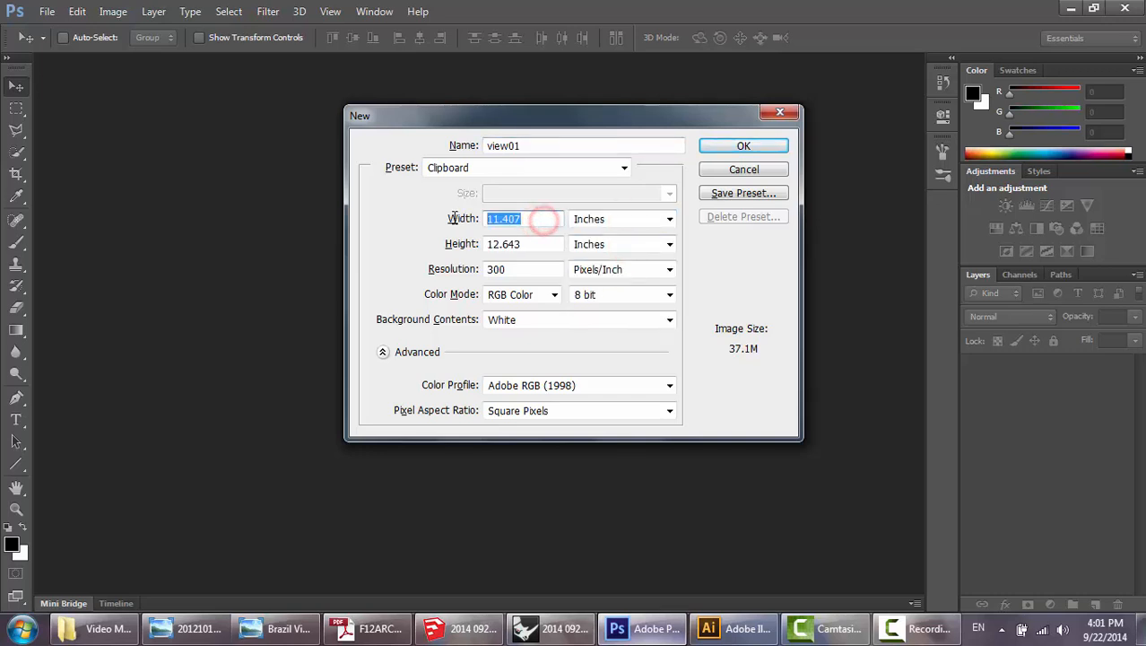
{"action": "type", "text": "15"}
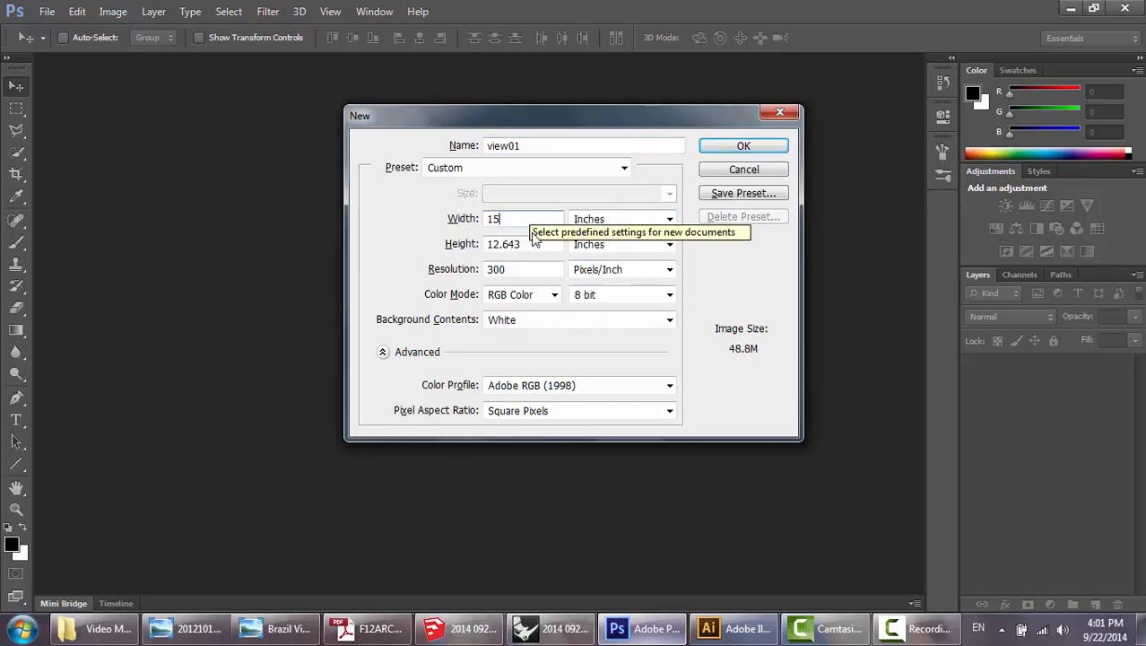
{"action": "left_click", "coordinate": [536, 243]}
{"action": "double_click", "coordinate": [537, 243]}
{"action": "type", "text": "15"}
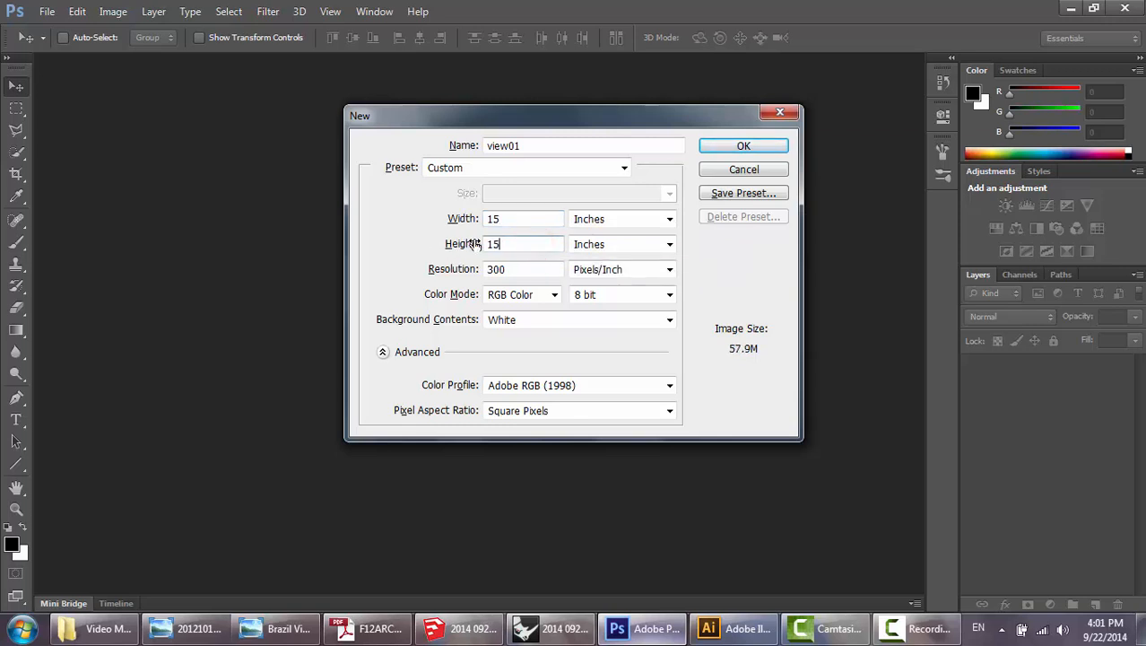
{"action": "left_click", "coordinate": [750, 147]}
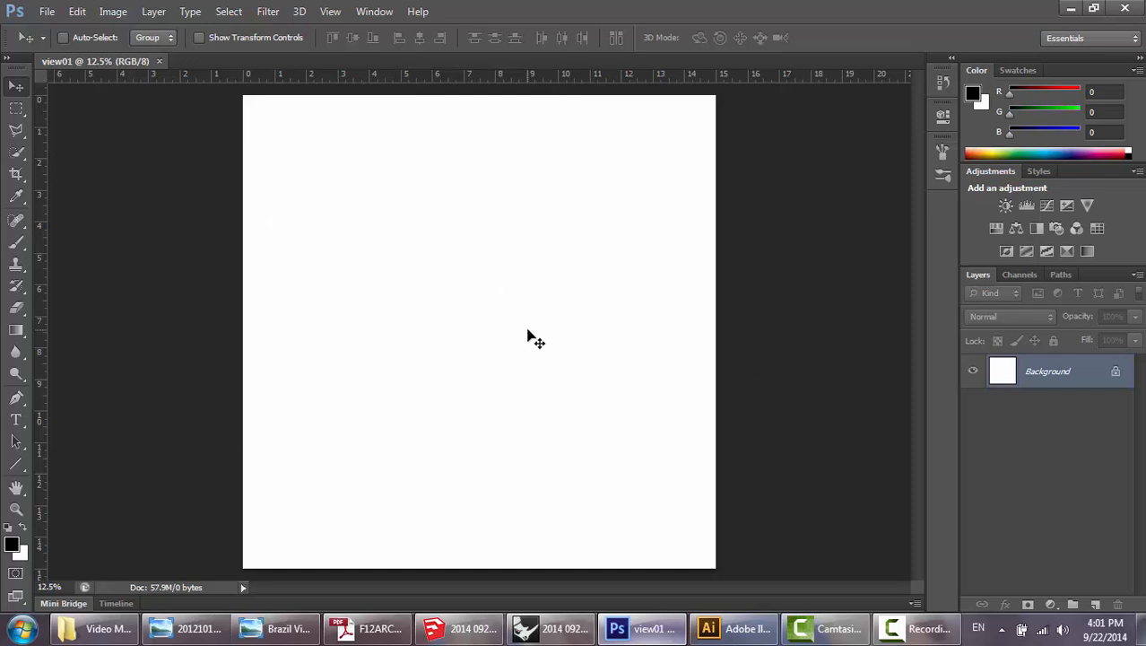
Open Brazil View 01 from the Video Material folder in Photoshop and copy its layer into the view01 document.
{"action": "left_click", "coordinate": [135, 630]}
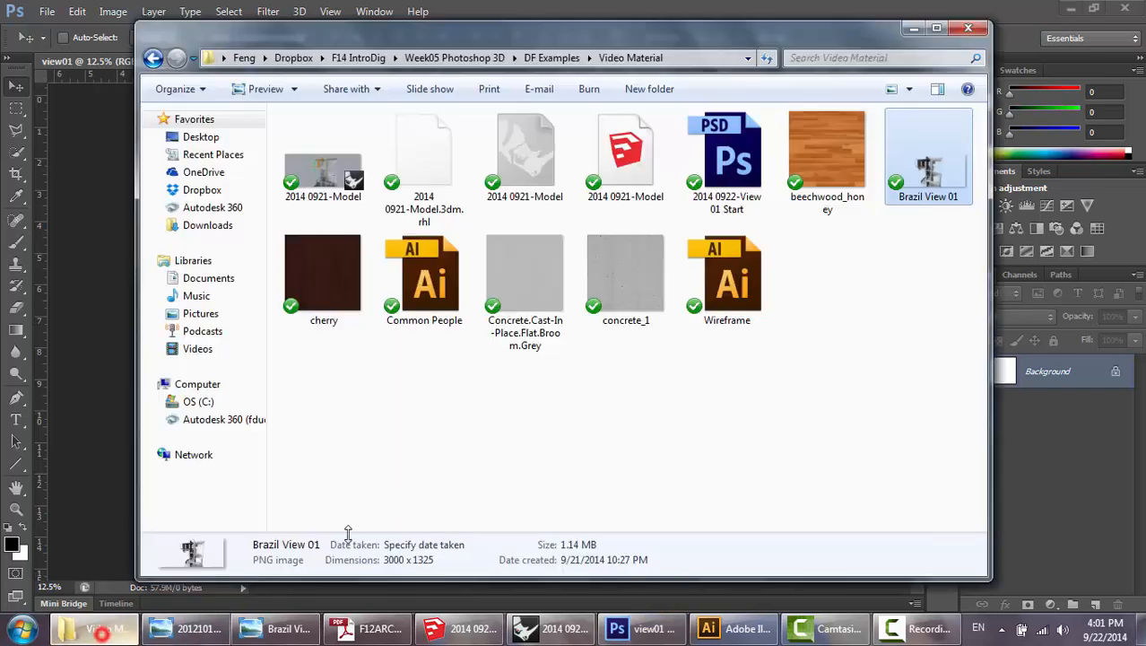
{"action": "left_click_drag", "start_coordinate": [921, 166], "coordinate": [690, 8]}
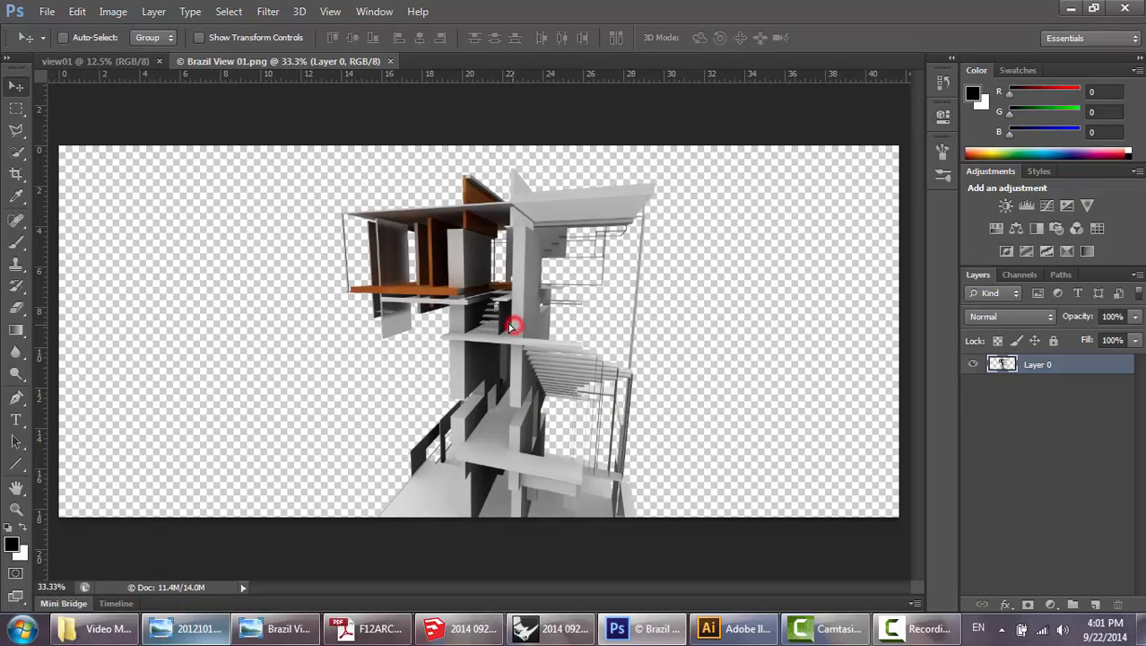
{"action": "left_click_drag", "start_coordinate": [512, 320], "coordinate": [452, 306]}
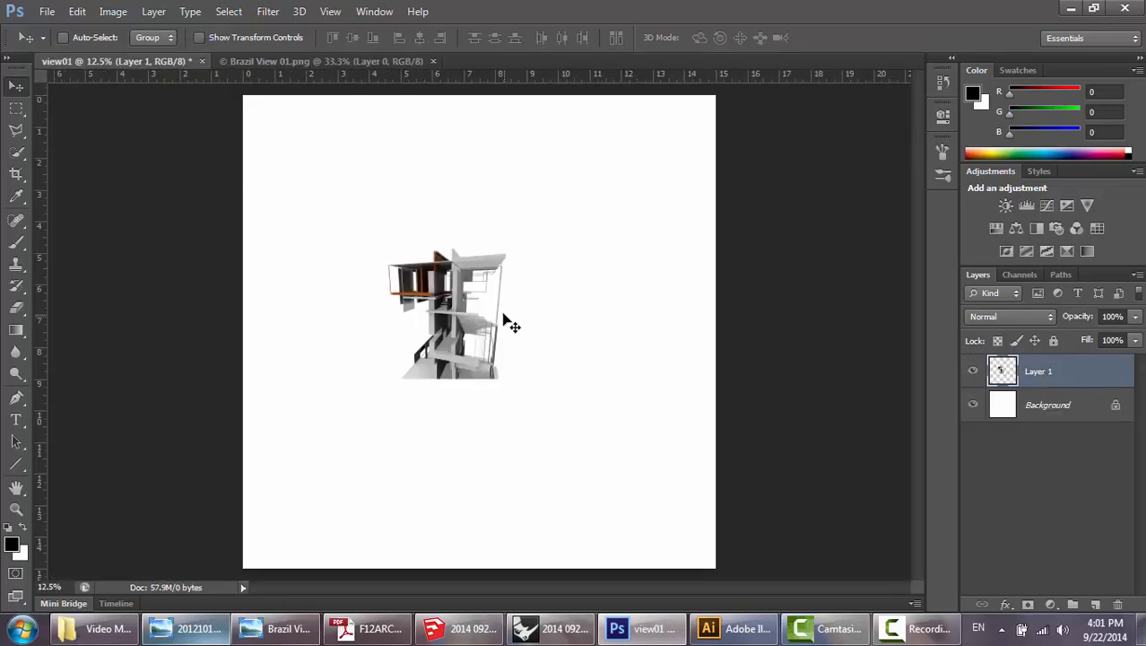
Scale the tower rendering up proportionally to nearly fill the view01 canvas and centre it with its base at the canvas's lower edge.
{"action": "key", "text": "ctrl+t"}
{"action": "left_click_drag", "start_coordinate": [508, 249], "coordinate": [507, 401]}
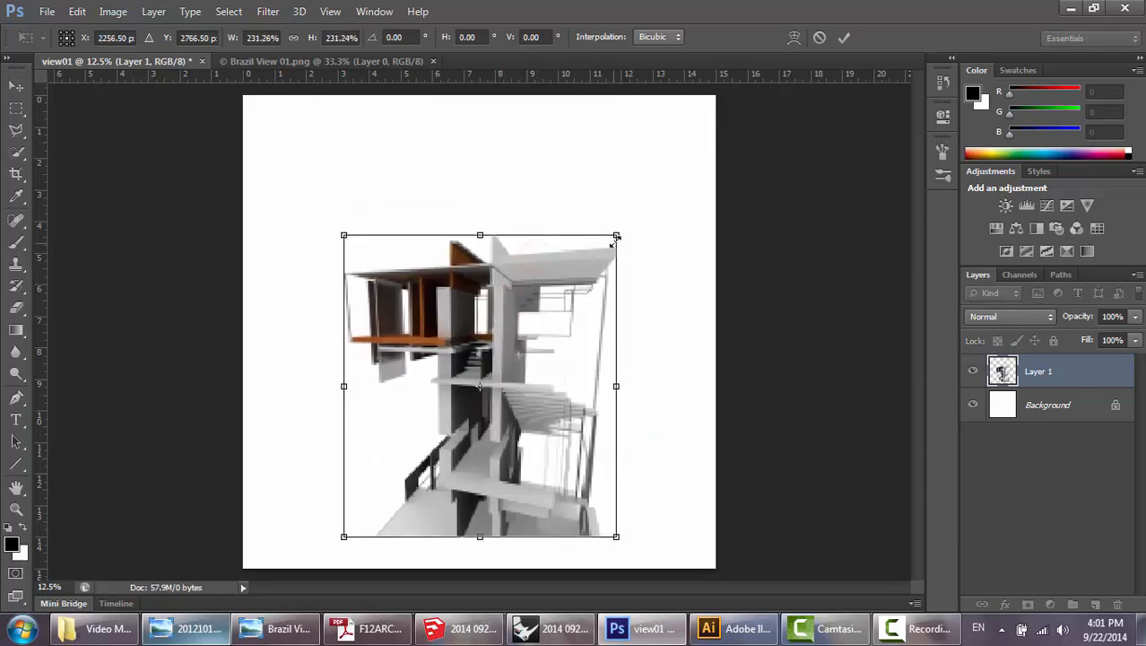
{"action": "left_click_drag", "start_coordinate": [616, 235], "coordinate": [717, 123]}
{"action": "left_click_drag", "start_coordinate": [589, 260], "coordinate": [566, 268]}
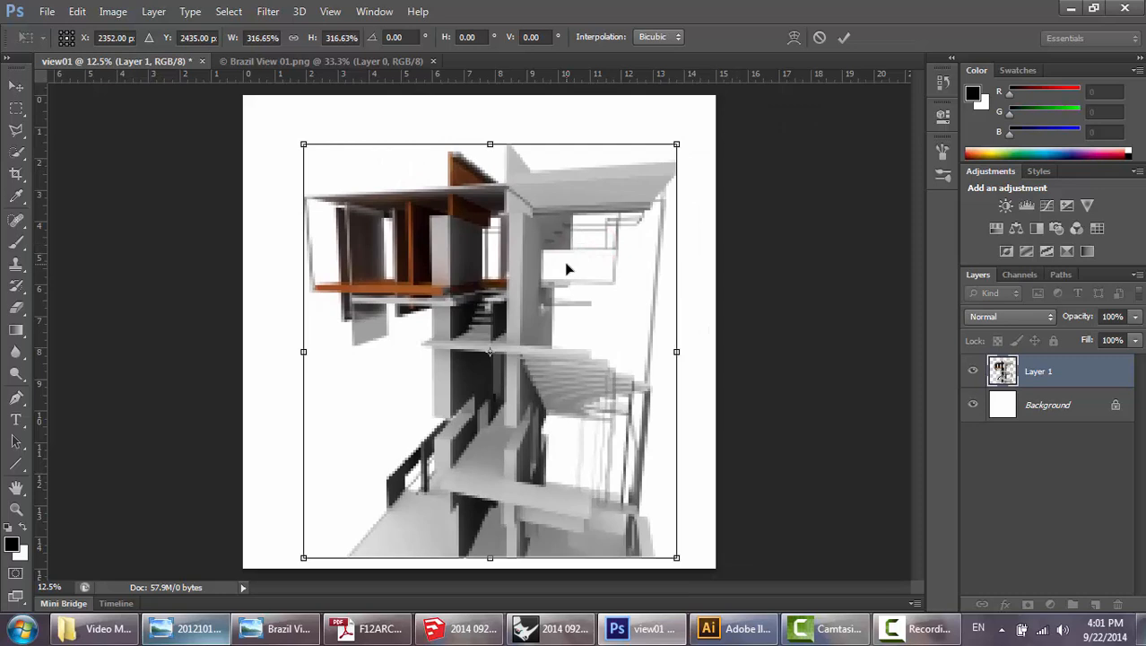
{"action": "left_click_drag", "start_coordinate": [678, 144], "coordinate": [708, 111]}
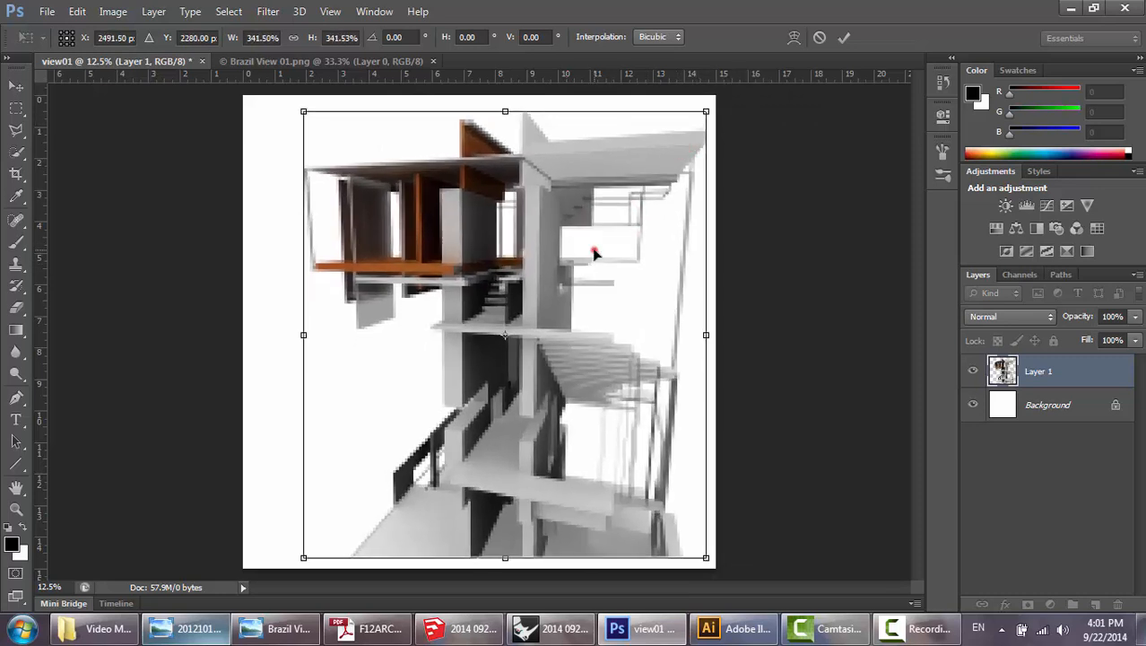
{"action": "left_click_drag", "start_coordinate": [594, 248], "coordinate": [572, 250]}
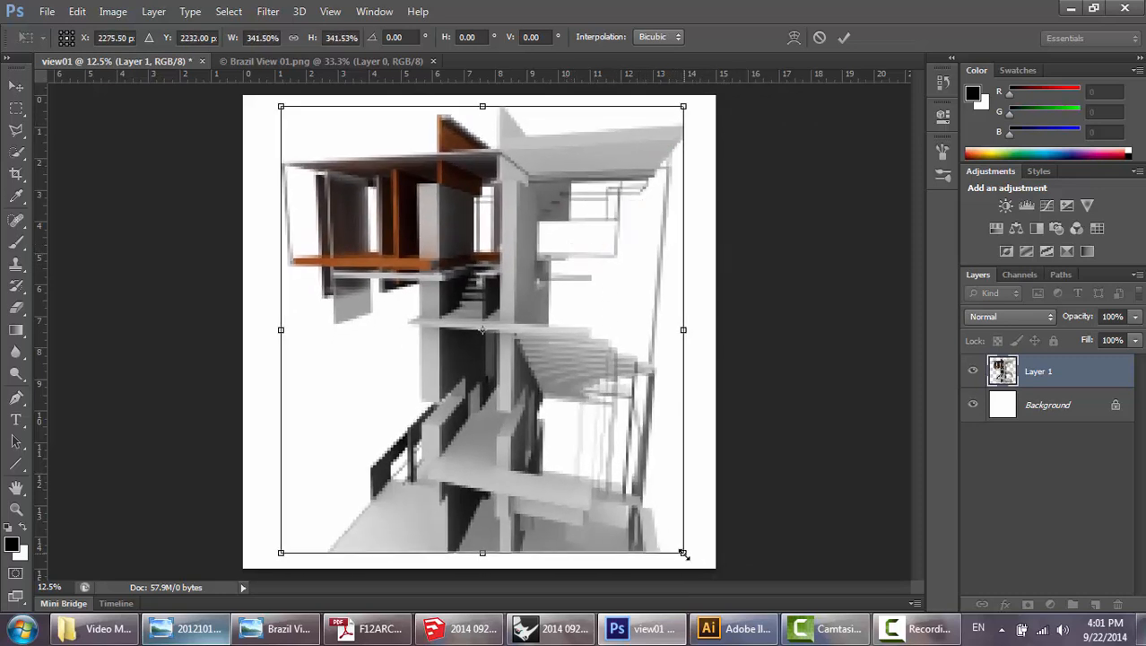
{"action": "left_click_drag", "start_coordinate": [684, 553], "coordinate": [699, 571]}
{"action": "left_click_drag", "start_coordinate": [597, 448], "coordinate": [588, 441]}
{"action": "key", "text": "Return"}
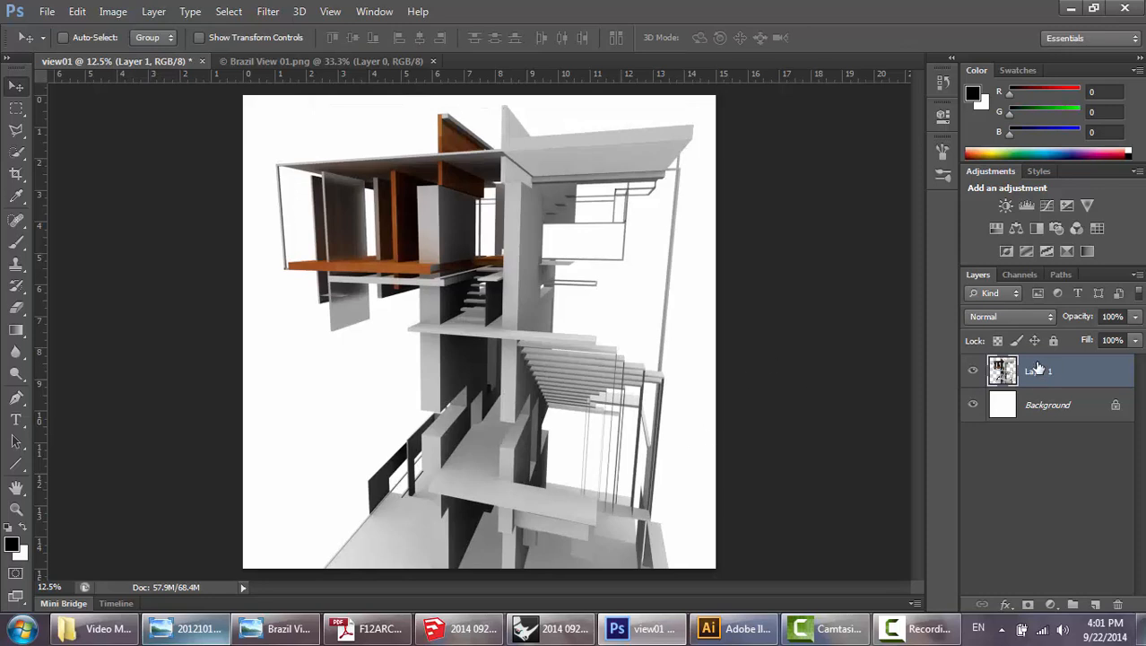
{"action": "mouse_move", "coordinate": [519, 377]}
{"action": "left_mouse_down"}
{"action": "mouse_move", "coordinate": [509, 379]}
{"action": "mouse_move", "coordinate": [522, 377]}
{"action": "left_mouse_up"}
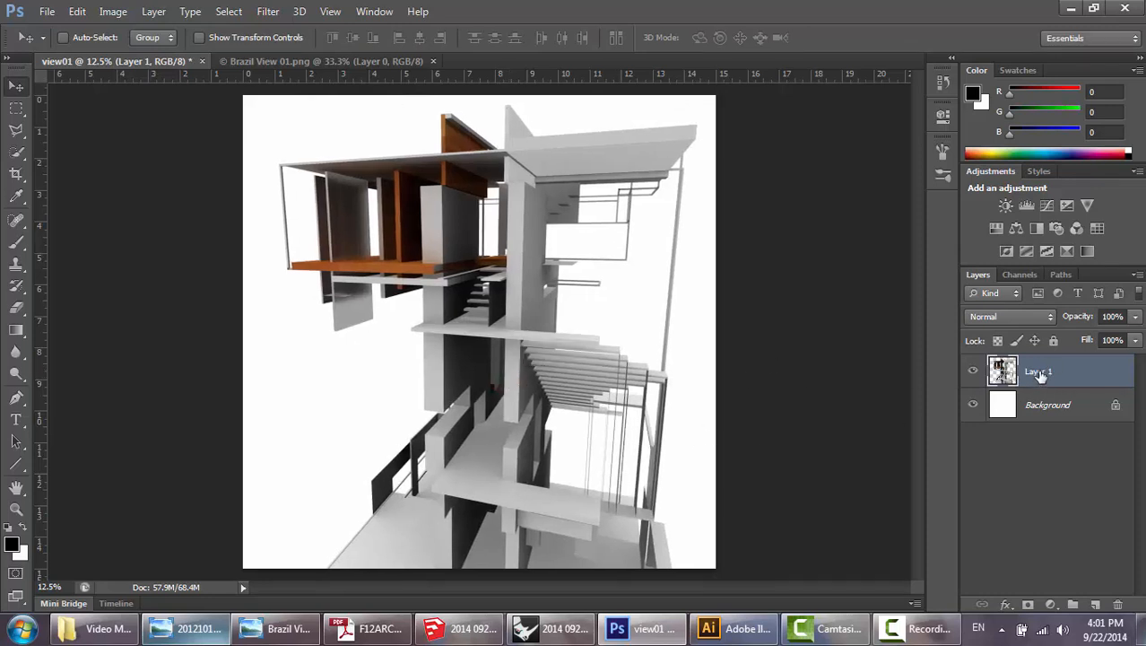
Rename the layer holding the tower rendering as render.
{"action": "double_click", "coordinate": [1040, 373]}
{"action": "type", "text": "render"}
{"action": "key", "text": "Return"}
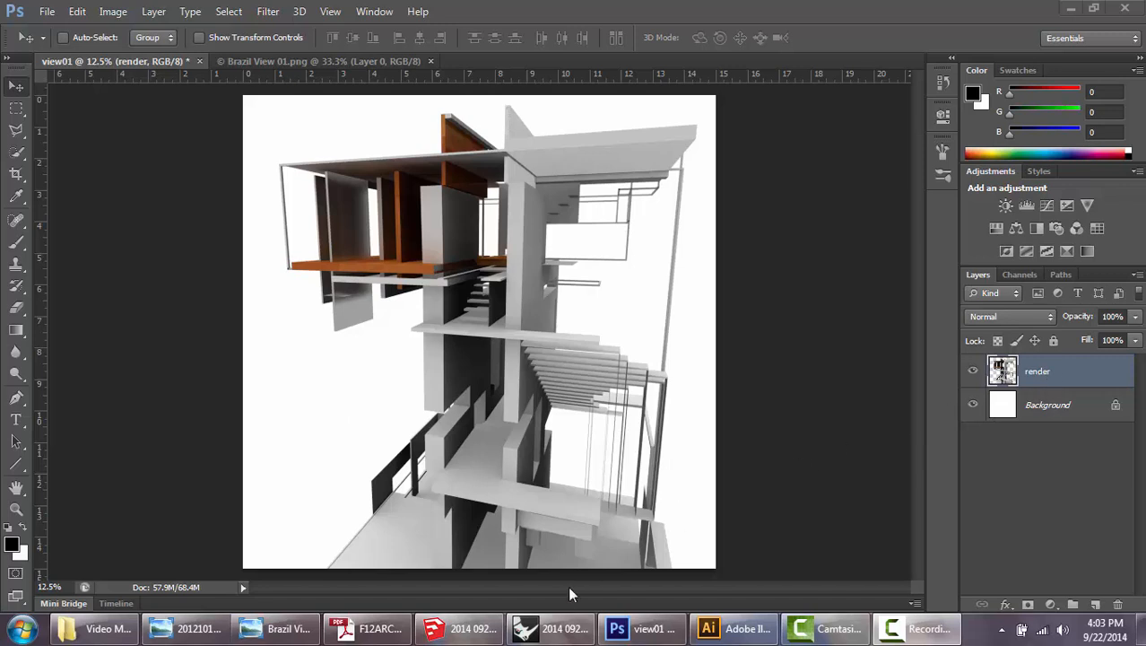
Switch to Rhinoceros and restore the saved named view of the tower in the Perspective01 viewport.
{"action": "left_click", "coordinate": [556, 632]}
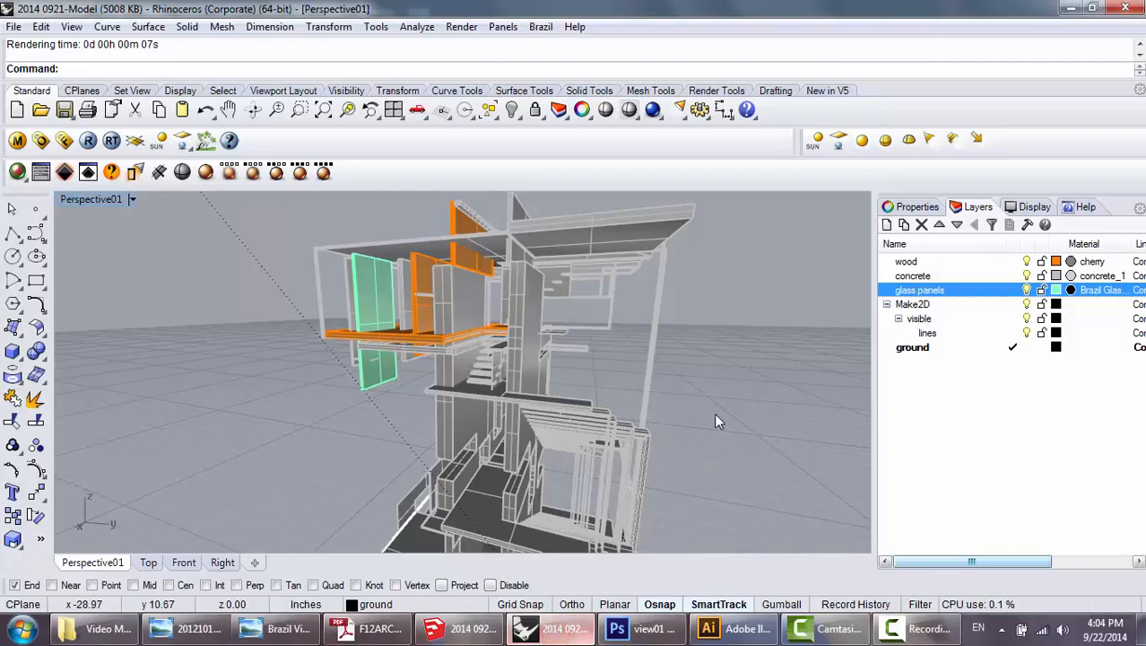
{"action": "left_click", "coordinate": [73, 27]}
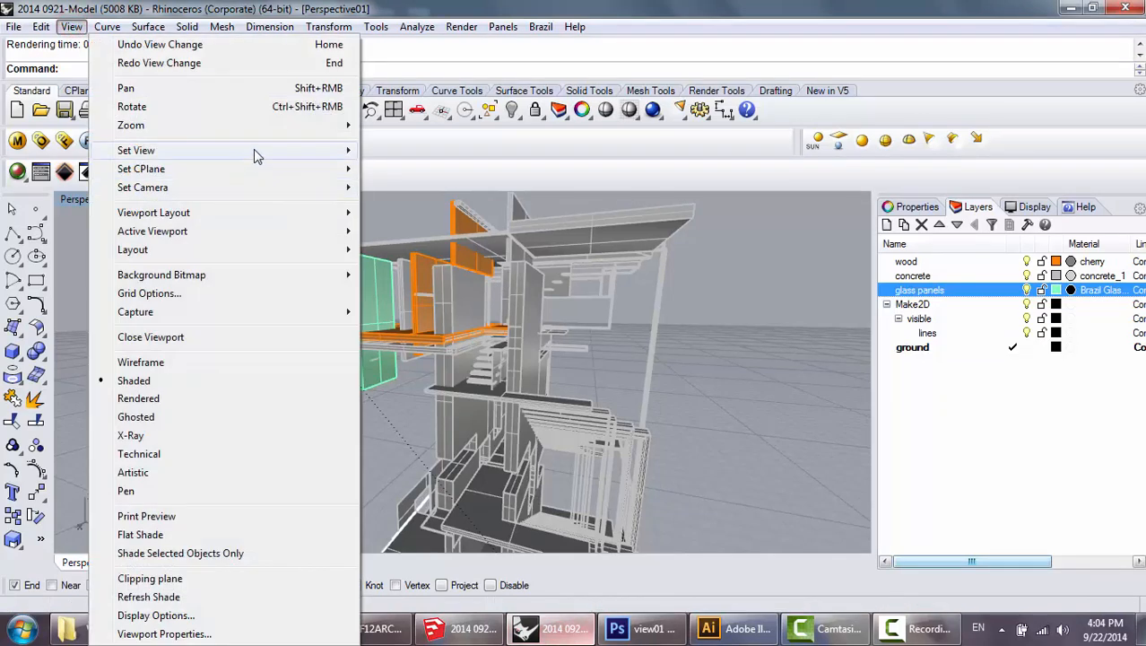
{"action": "mouse_move", "coordinate": [254, 149]}
{"action": "left_click", "coordinate": [454, 377]}
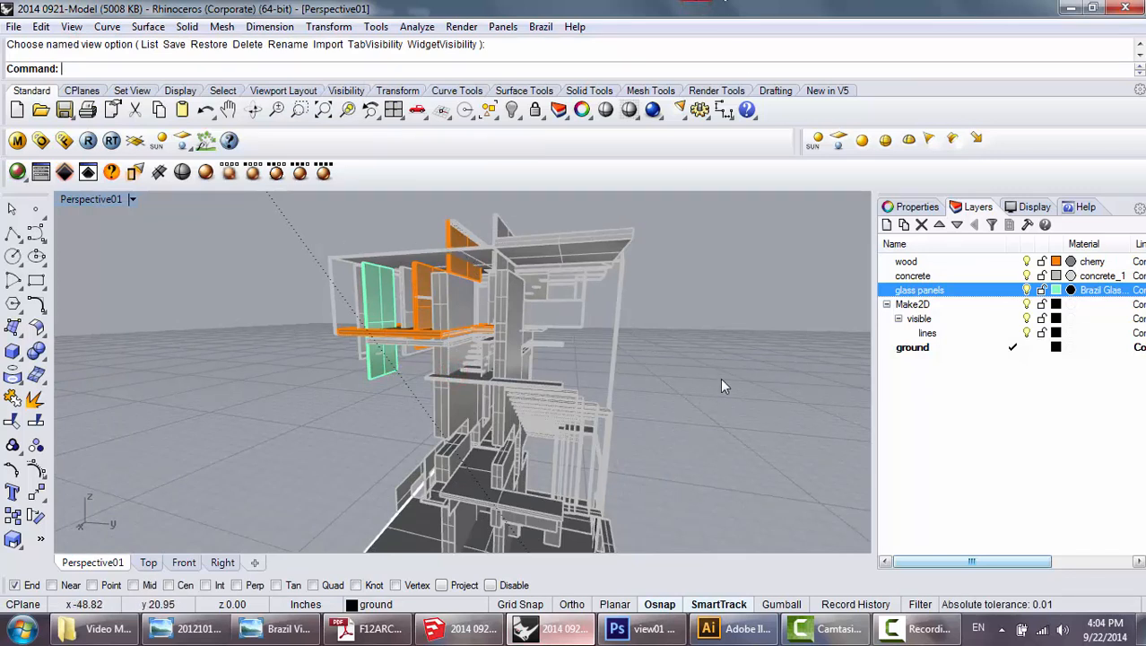
Select the whole model and run Make2D from the current view, placing visible lines on the Make2D::visible::lines layer.
{"action": "key", "text": "ctrl+a"}
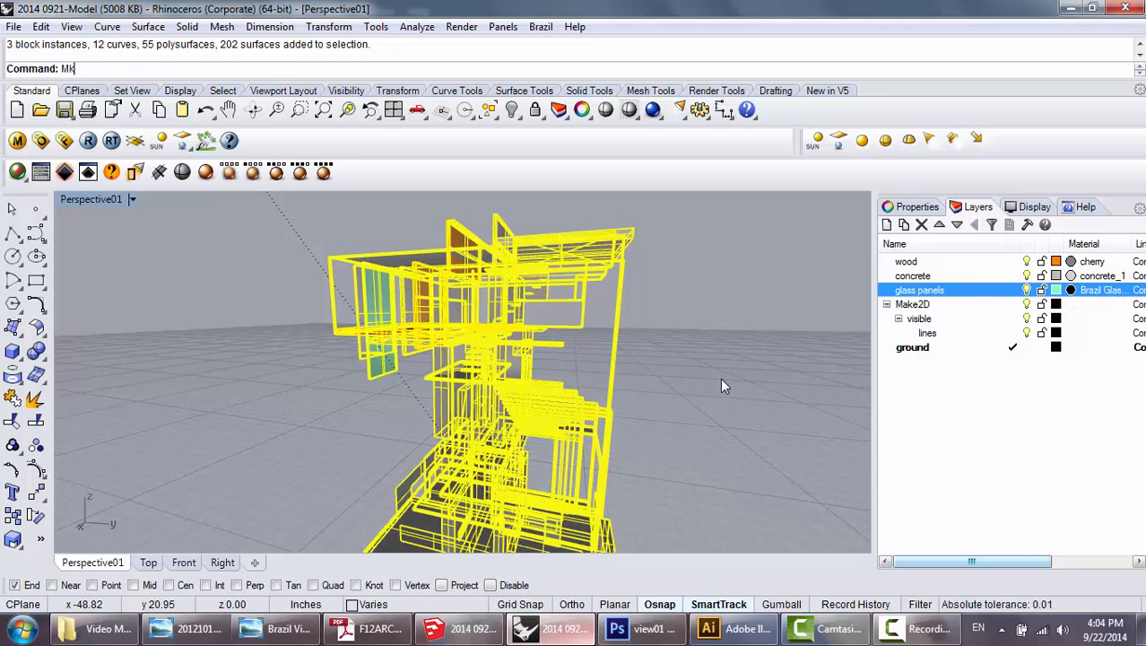
{"action": "key", "text": "BackSpace"}
{"action": "type", "text": "ake2d"}
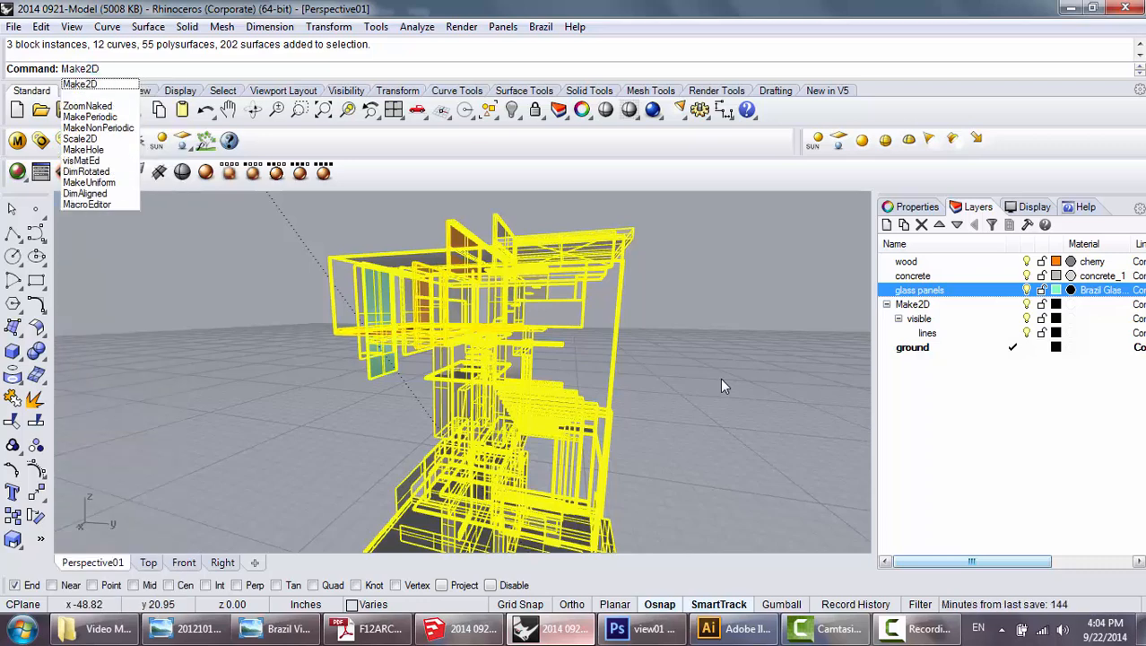
{"action": "key", "text": "Return"}
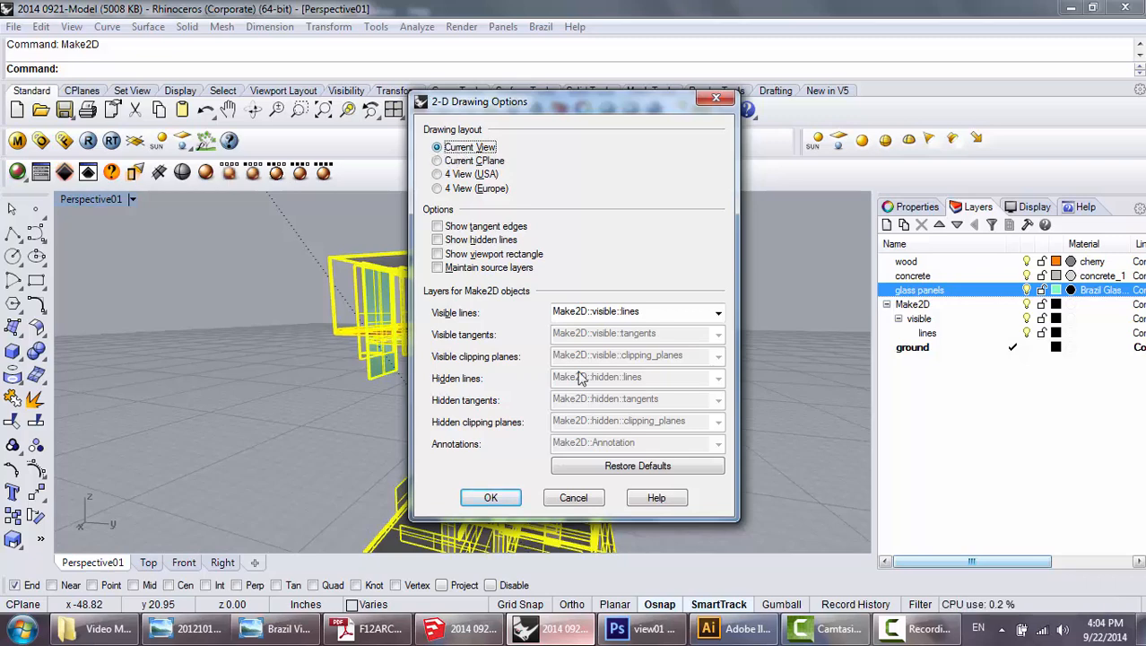
{"action": "left_click", "coordinate": [497, 499]}
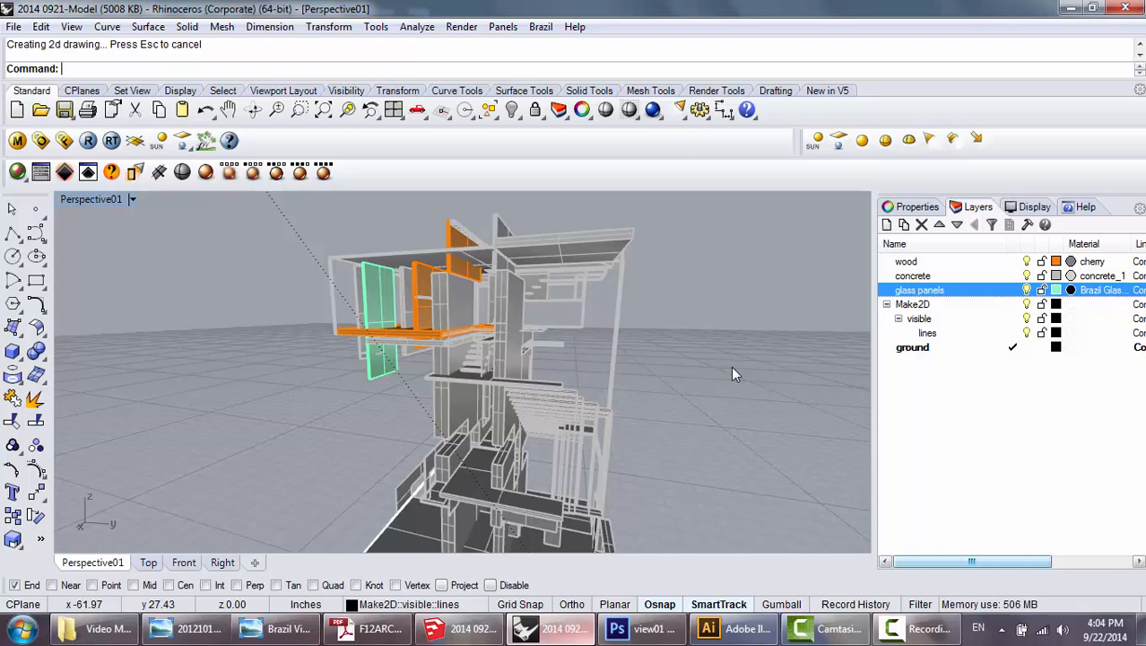
Maximize the Top viewport and select only the curves of the 2D tower drawing, leaving out the adjacent surface.
{"action": "key", "text": "ctrl+F1"}
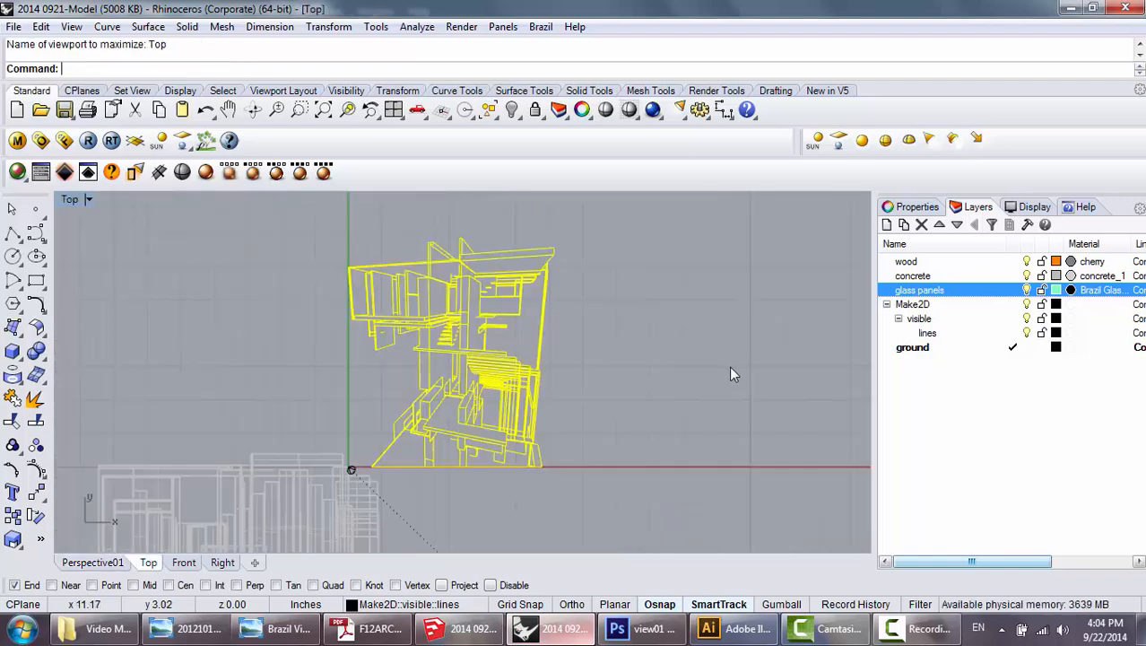
{"action": "scroll", "coordinate": [390, 258], "scroll_direction": "up", "scroll_amount": 1}
{"action": "scroll", "coordinate": [401, 261], "scroll_direction": "down", "scroll_amount": 1}
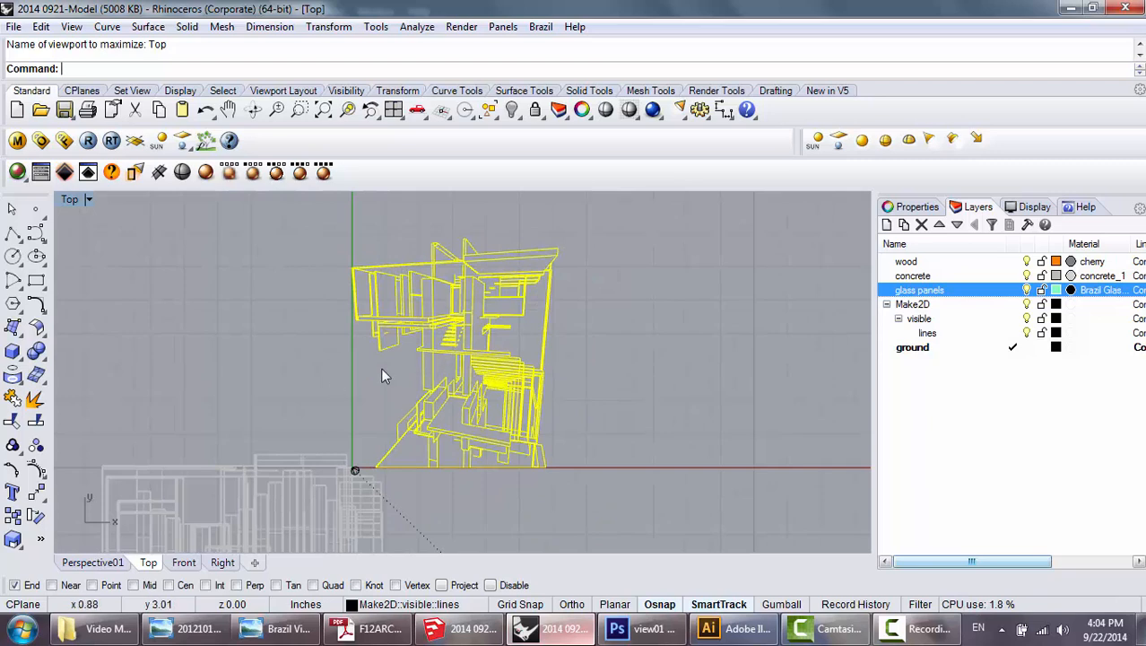
{"action": "left_click", "coordinate": [381, 380]}
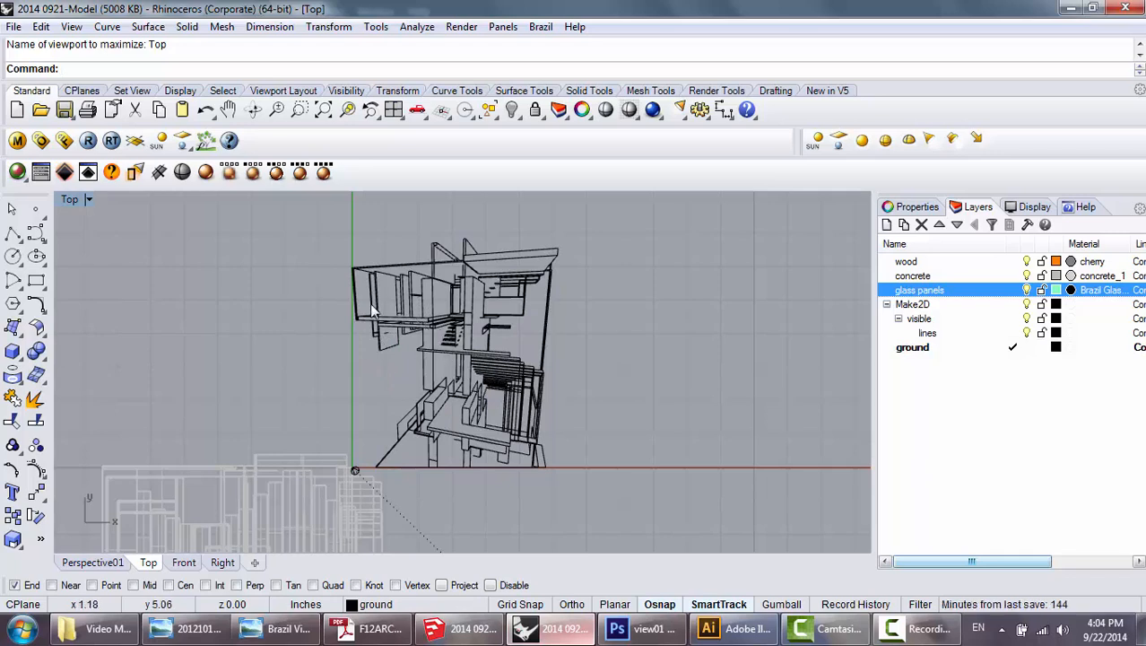
{"action": "left_click_drag", "start_coordinate": [319, 220], "coordinate": [634, 485]}
{"action": "left_click", "coordinate": [610, 424]}
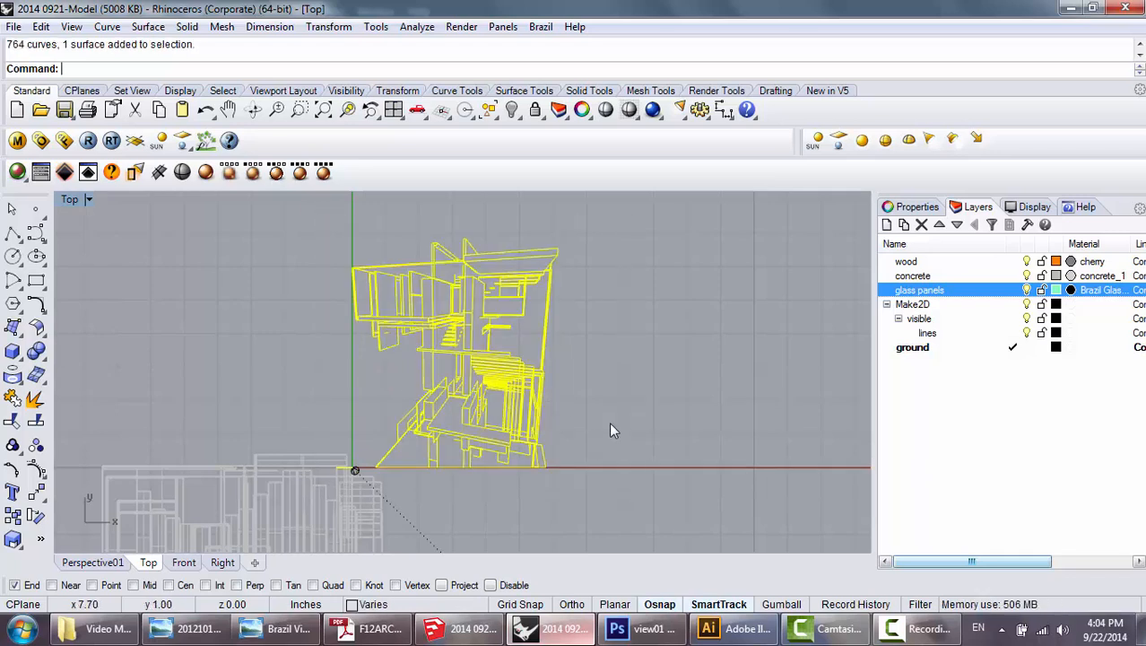
{"action": "left_click_drag", "start_coordinate": [342, 220], "coordinate": [612, 473]}
{"action": "scroll", "coordinate": [462, 427], "scroll_direction": "up", "scroll_amount": 4}
{"action": "scroll", "coordinate": [462, 427], "scroll_direction": "down", "scroll_amount": 4}
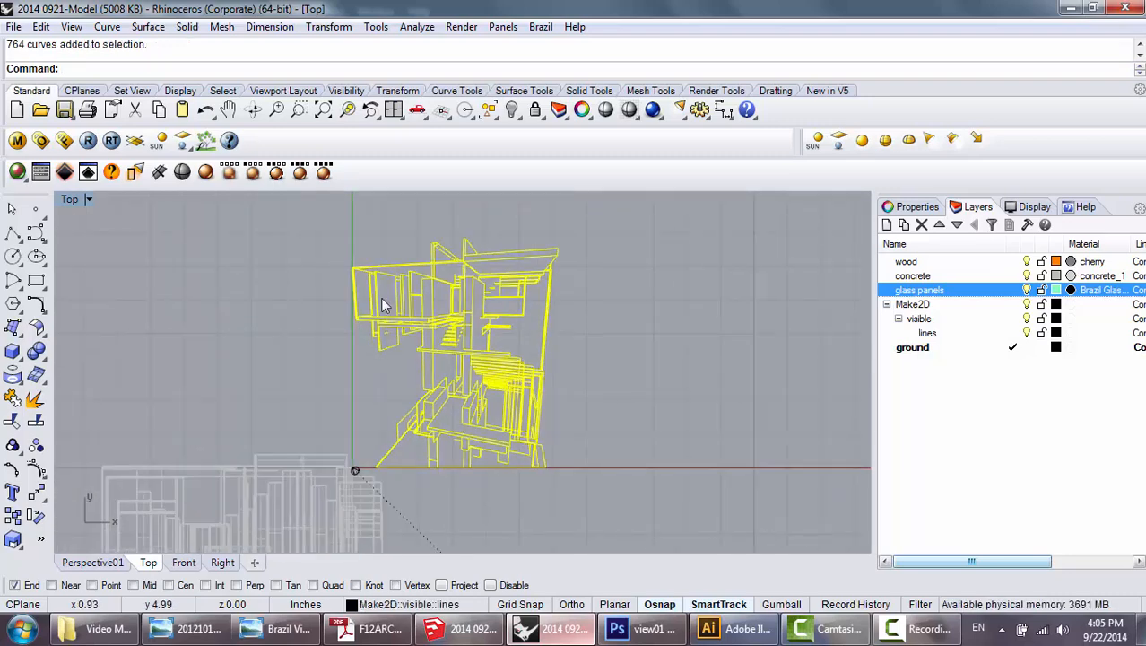
{"action": "scroll", "coordinate": [382, 300], "scroll_direction": "up", "scroll_amount": 4}
{"action": "scroll", "coordinate": [462, 384], "scroll_direction": "down", "scroll_amount": 3}
{"action": "scroll", "coordinate": [415, 422], "scroll_direction": "up", "scroll_amount": 2}
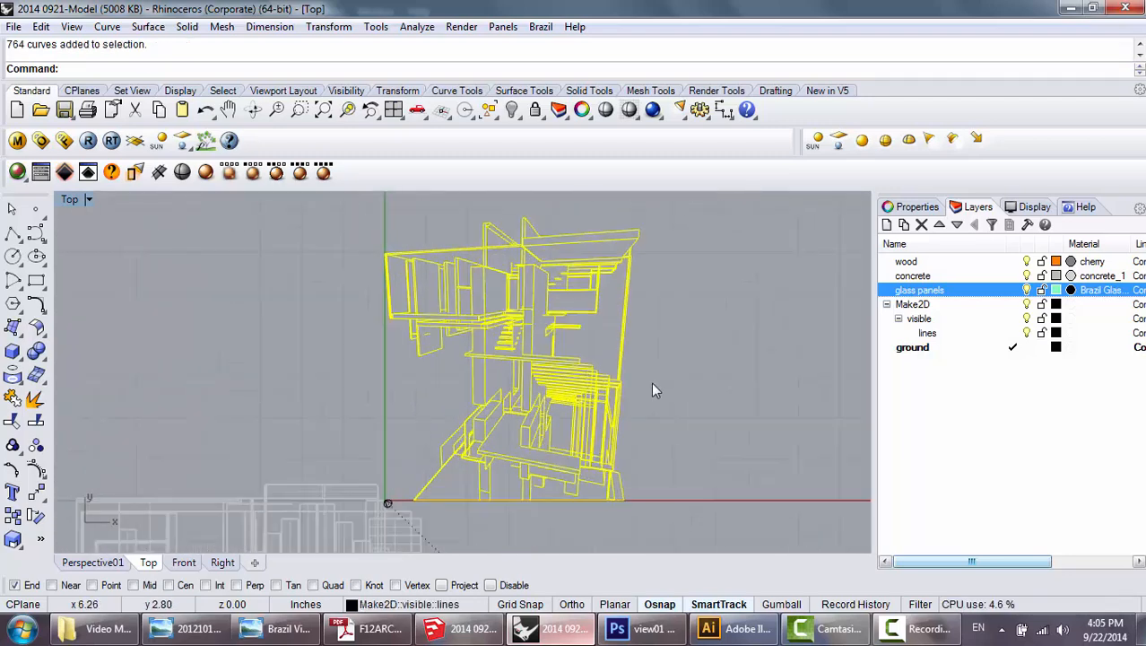
{"action": "mouse_move", "coordinate": [669, 402]}
{"action": "left_mouse_down"}
{"action": "mouse_move", "coordinate": [670, 384]}
{"action": "mouse_move", "coordinate": [661, 394]}
{"action": "left_mouse_up"}
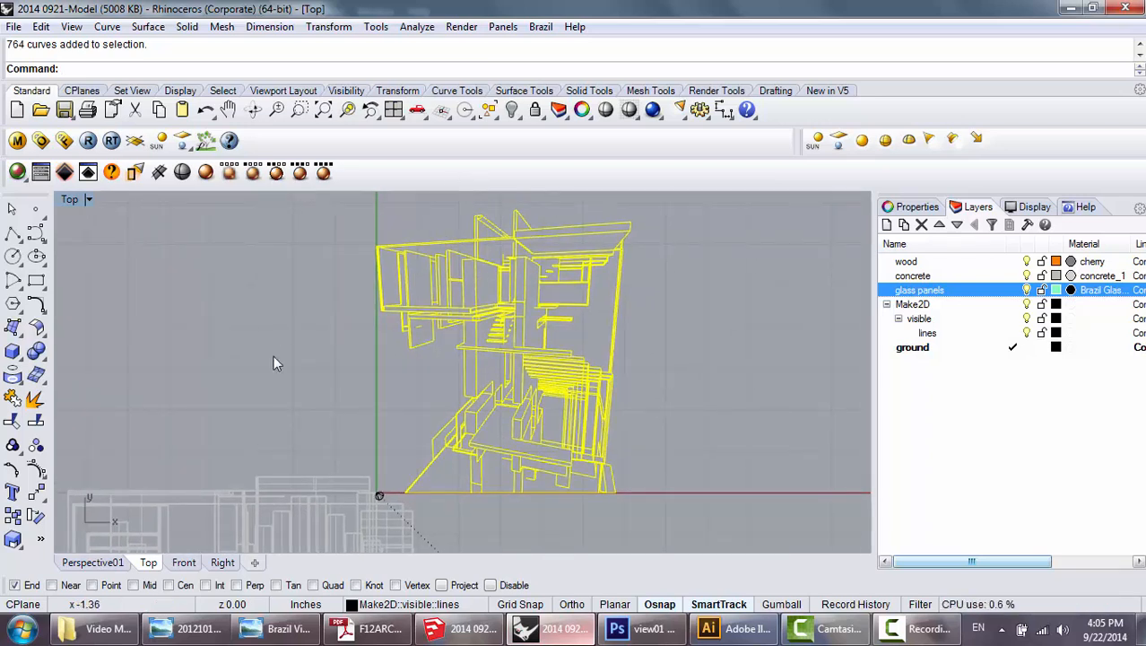
Start exporting the selected curves to the Desktop as 01 in Adobe Illustrator (*.ai) format.
{"action": "left_click", "coordinate": [11, 28]}
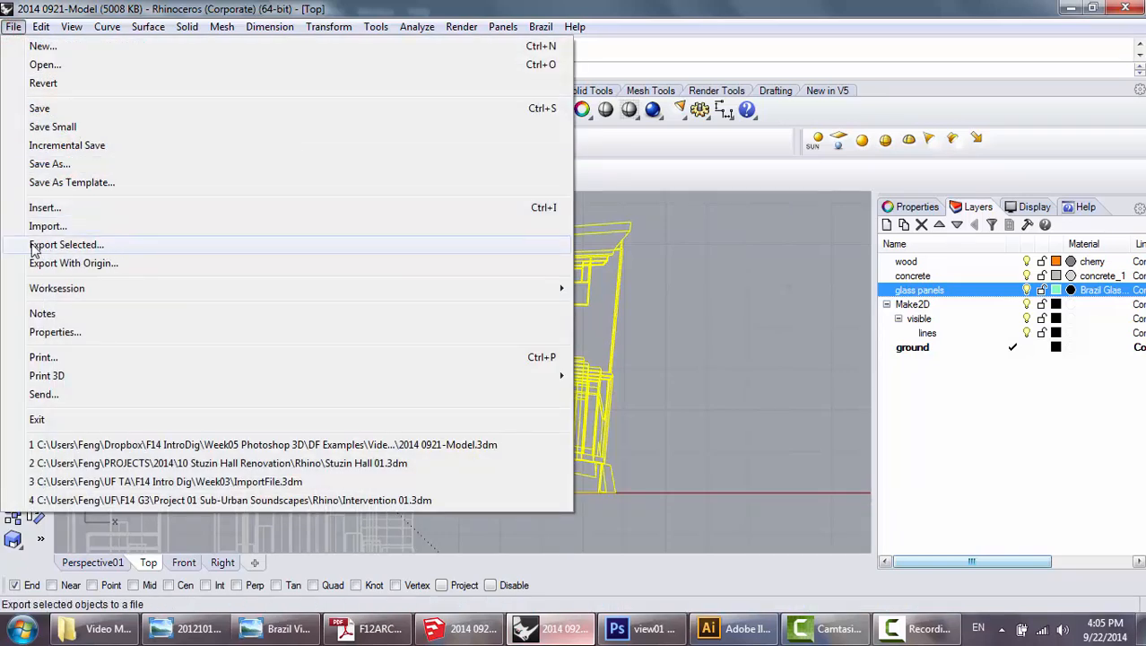
{"action": "left_click", "coordinate": [332, 251]}
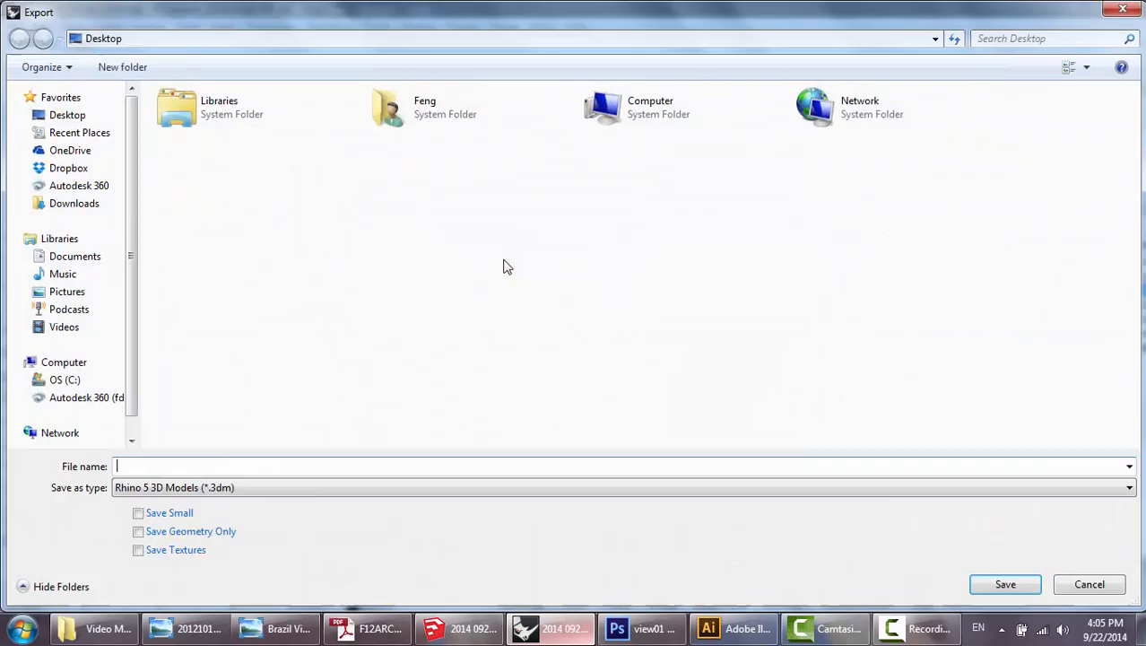
{"action": "left_click", "coordinate": [493, 467]}
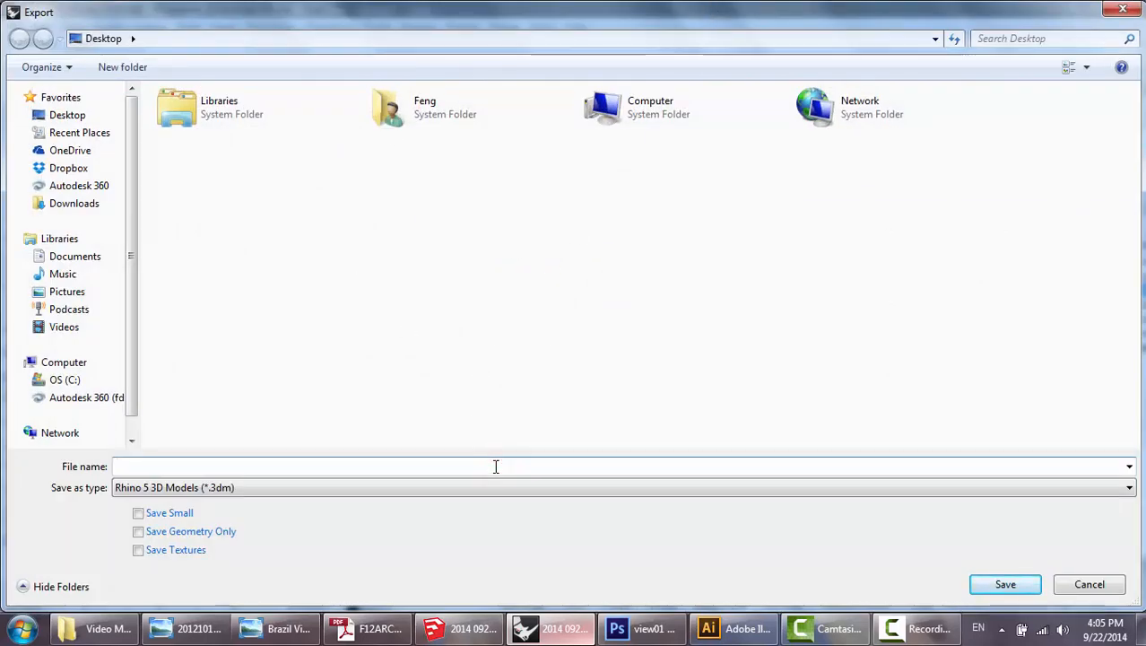
{"action": "type", "text": "01"}
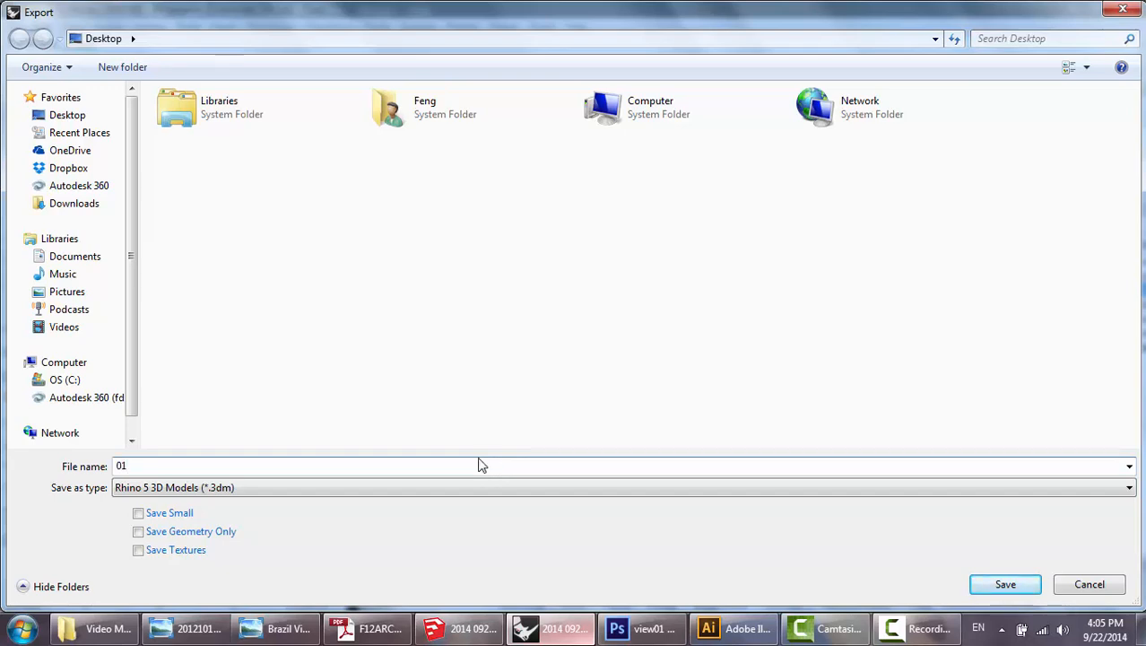
{"action": "left_click", "coordinate": [474, 493]}
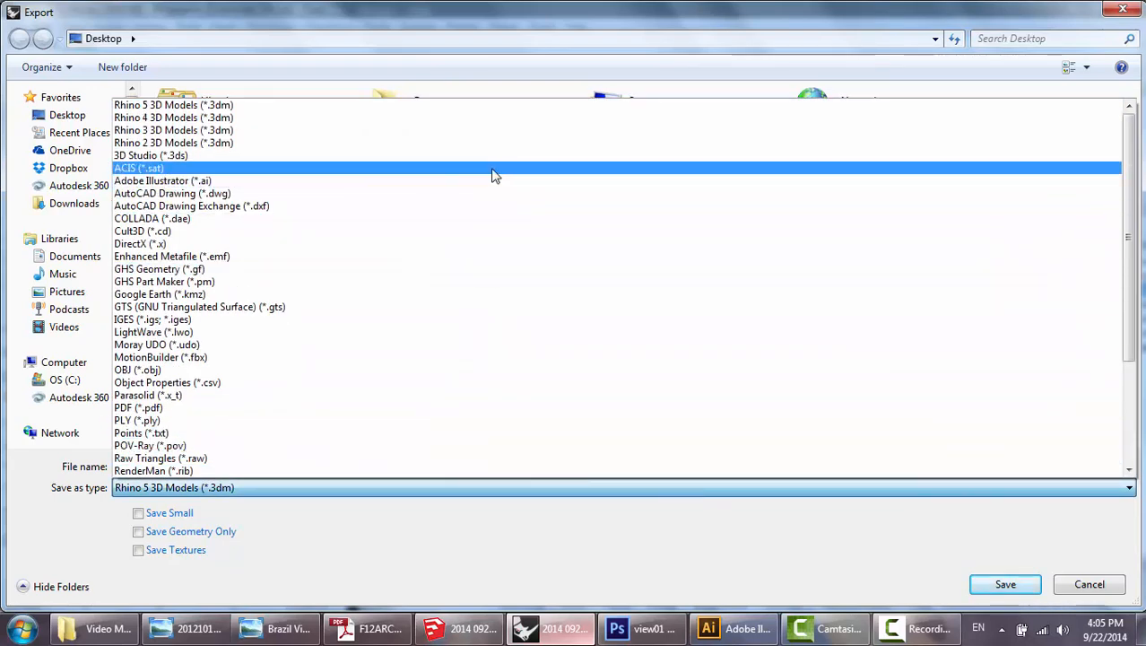
{"action": "left_click", "coordinate": [227, 181]}
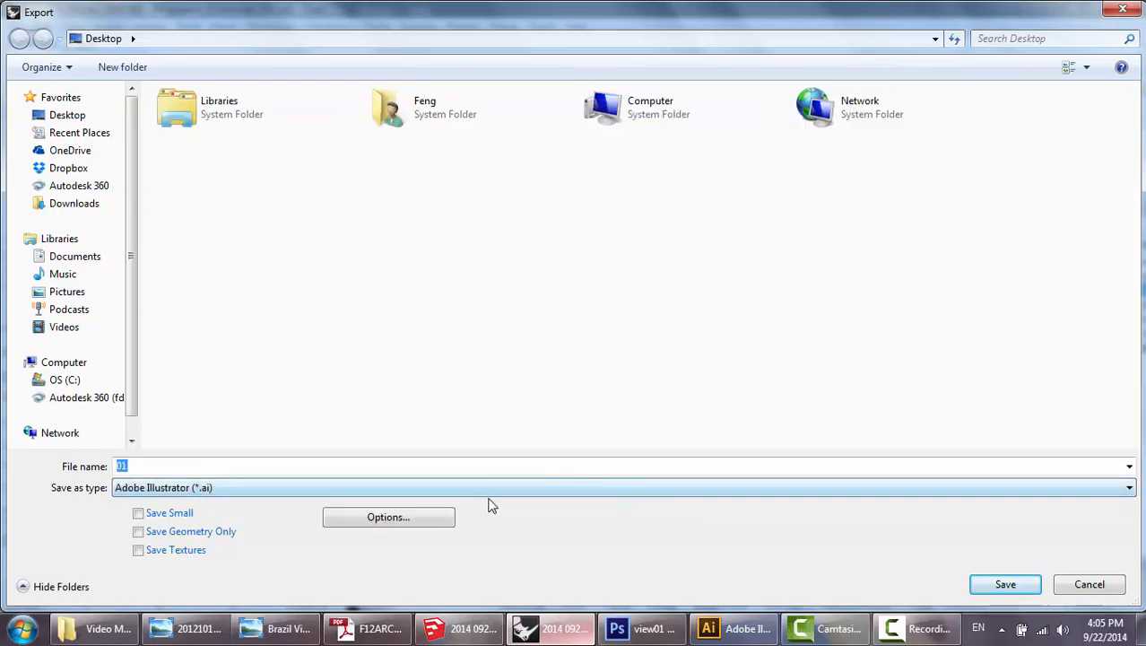
Export the drawing as a snapshot of the current view with RBG color and no viewport boundary.
{"action": "left_click", "coordinate": [416, 521]}
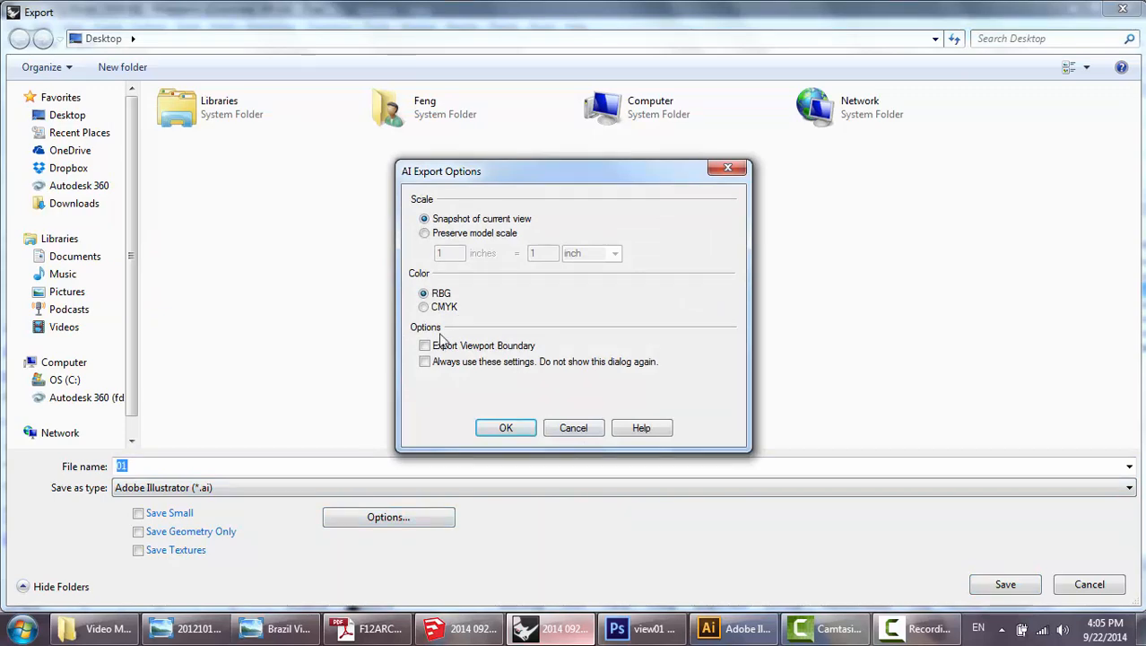
{"action": "left_click", "coordinate": [508, 427]}
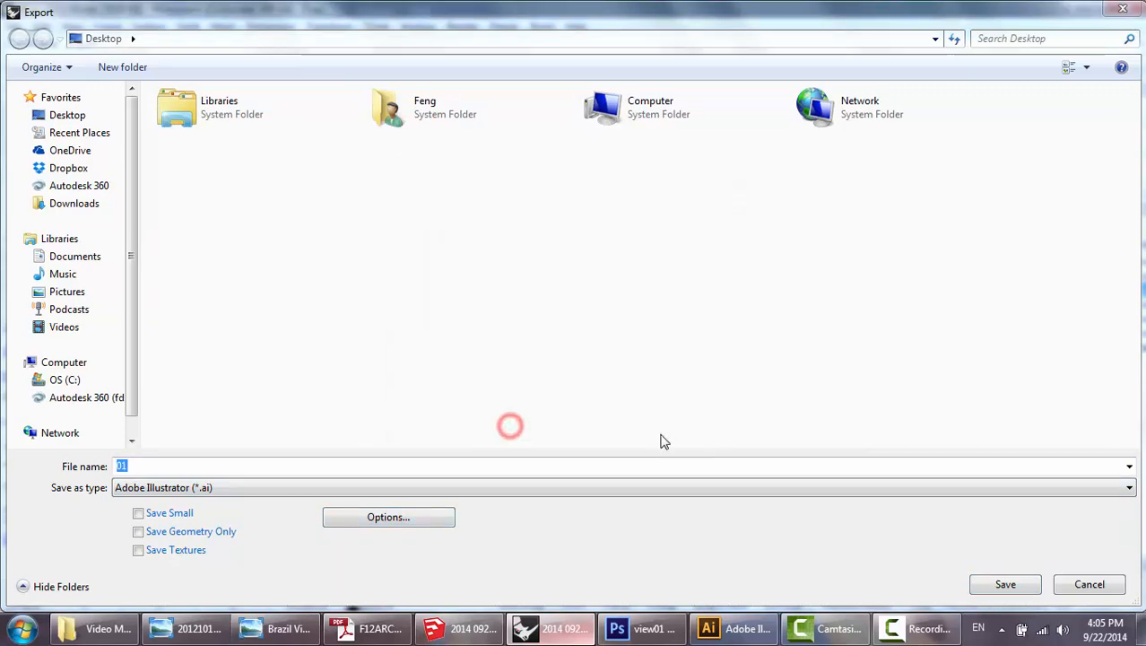
{"action": "left_click", "coordinate": [1003, 587]}
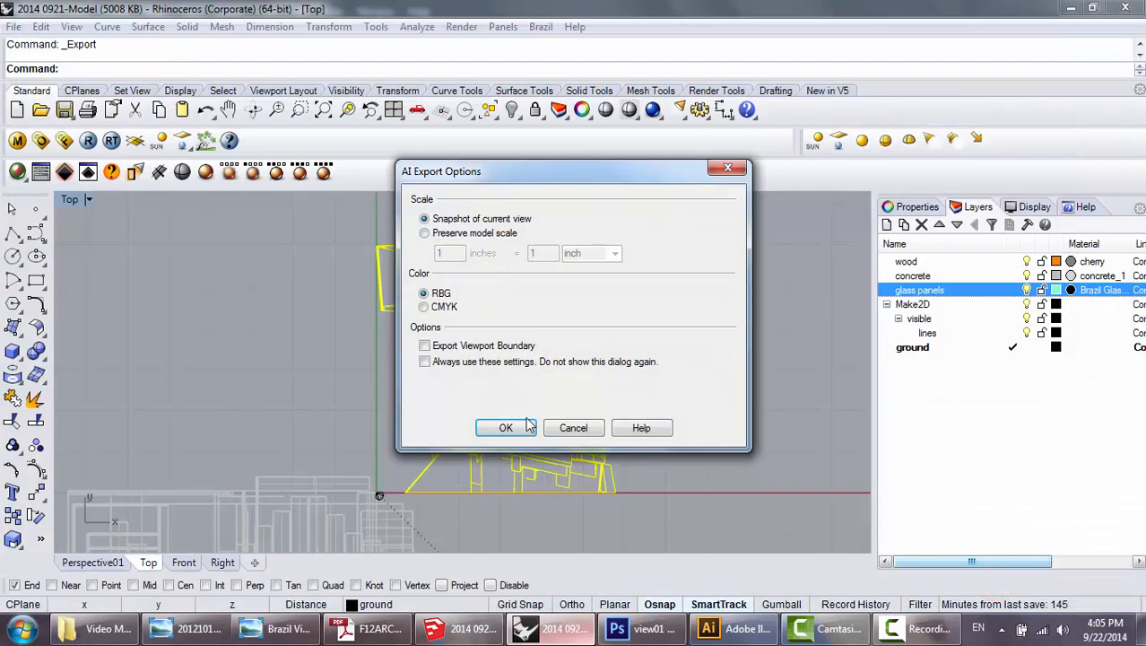
{"action": "left_click", "coordinate": [507, 428]}
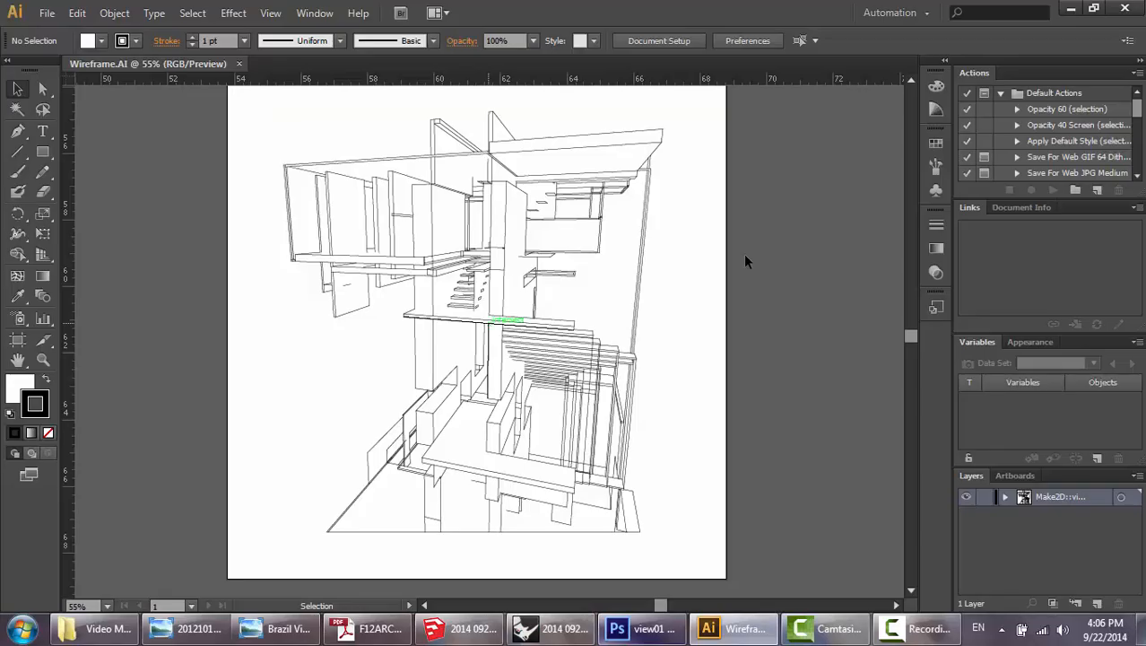
Examine the tower linework in Wireframe.AI in Illustrator, including individual paths around the roof.
{"action": "scroll", "coordinate": [490, 323], "scroll_direction": "up", "scroll_amount": 1}
{"action": "scroll", "coordinate": [490, 324], "scroll_direction": "down", "scroll_amount": 1}
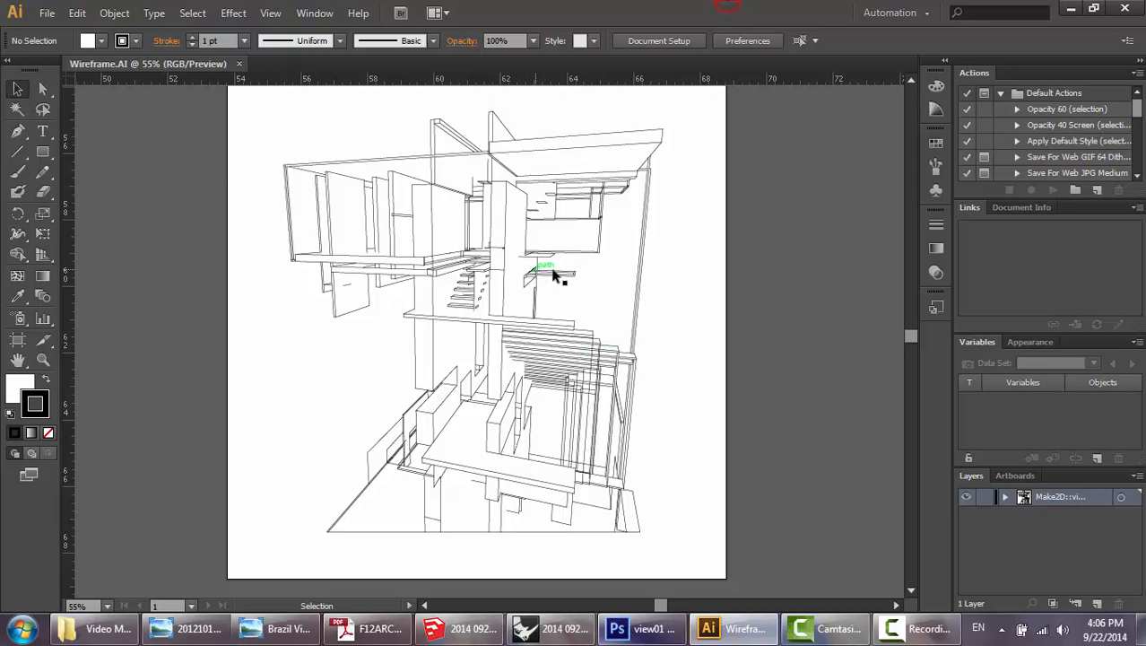
{"action": "scroll", "coordinate": [556, 277], "scroll_direction": "up", "scroll_amount": 1}
{"action": "scroll", "coordinate": [558, 277], "scroll_direction": "down", "scroll_amount": 1}
{"action": "scroll", "coordinate": [669, 385], "scroll_direction": "up", "scroll_amount": 1}
{"action": "scroll", "coordinate": [670, 385], "scroll_direction": "down", "scroll_amount": 1}
{"action": "scroll", "coordinate": [680, 339], "scroll_direction": "up", "scroll_amount": 1}
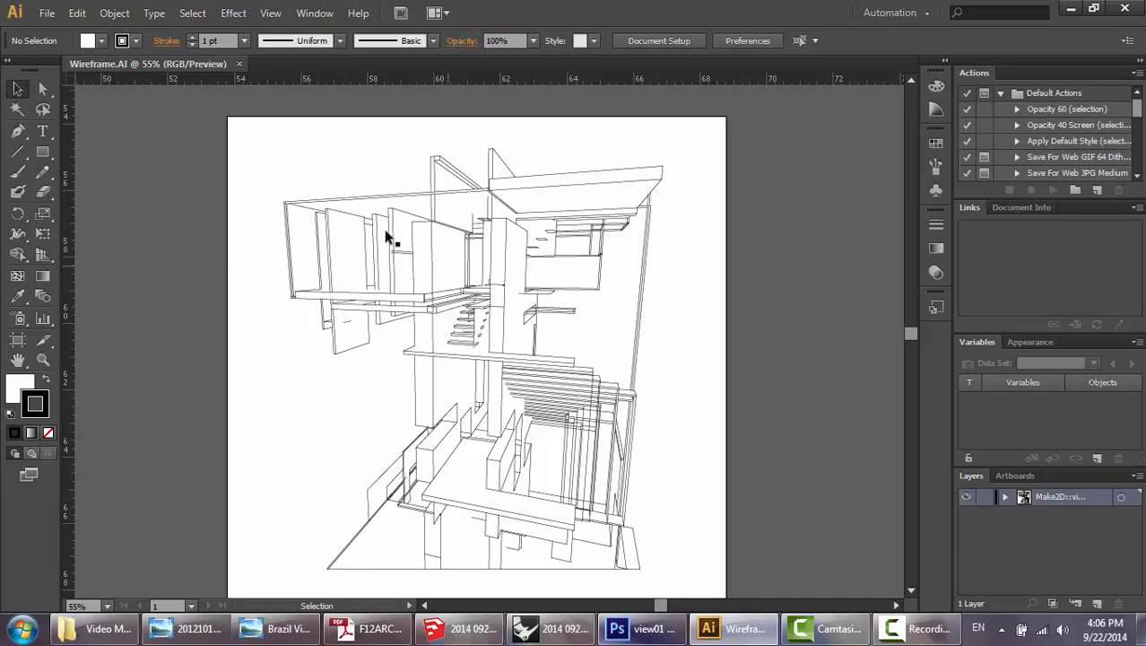
{"action": "scroll", "coordinate": [715, 161], "scroll_direction": "down", "scroll_amount": 1}
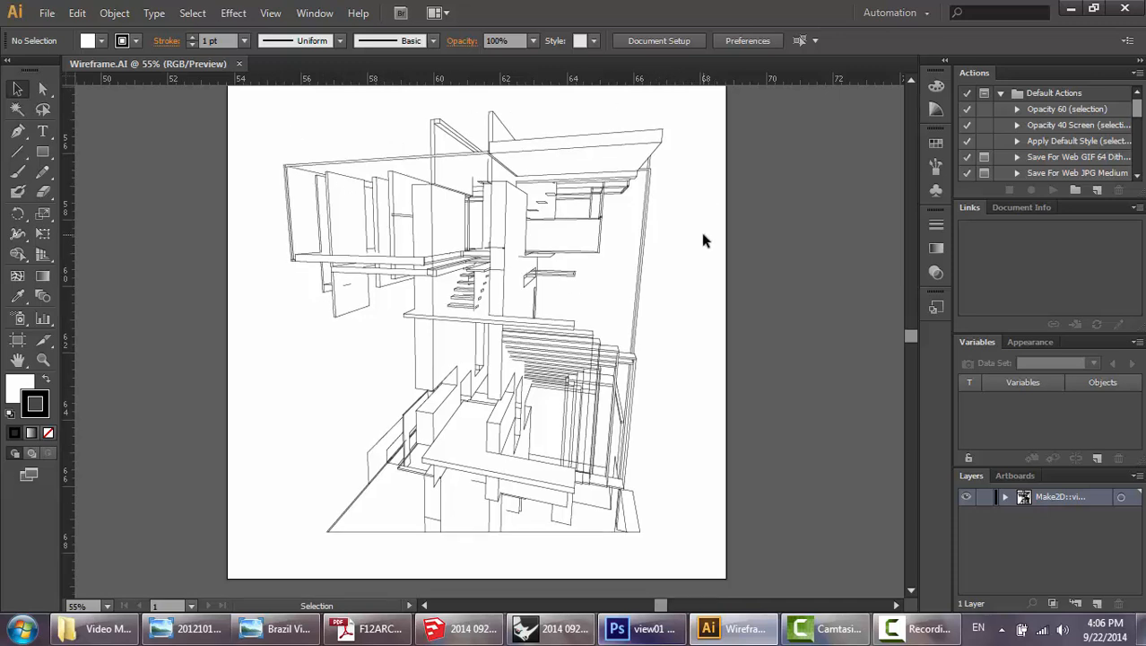
{"action": "scroll", "coordinate": [696, 228], "scroll_direction": "up", "scroll_amount": 1}
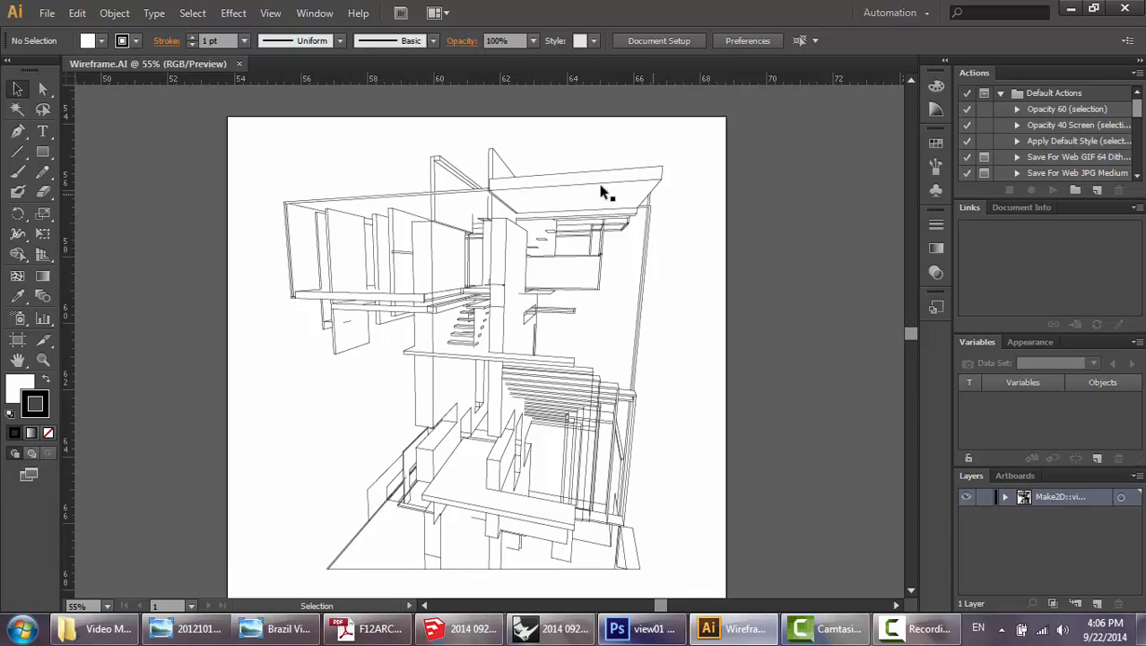
{"action": "left_click", "coordinate": [359, 198]}
{"action": "left_click", "coordinate": [380, 163]}
{"action": "left_click", "coordinate": [435, 174]}
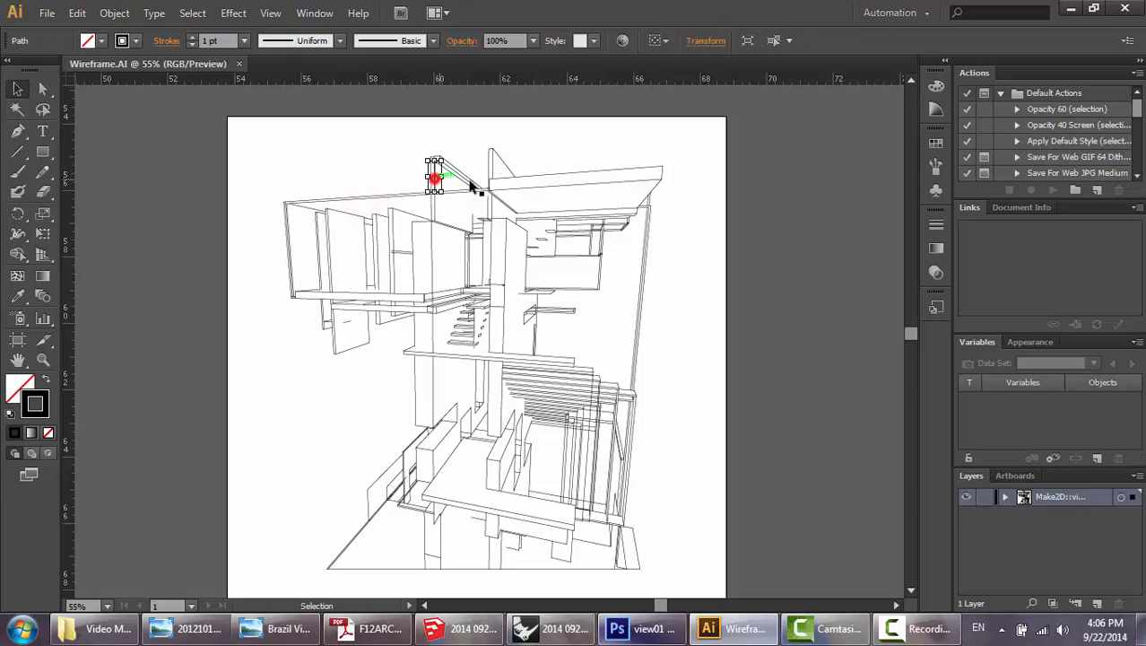
{"action": "left_click", "coordinate": [490, 169]}
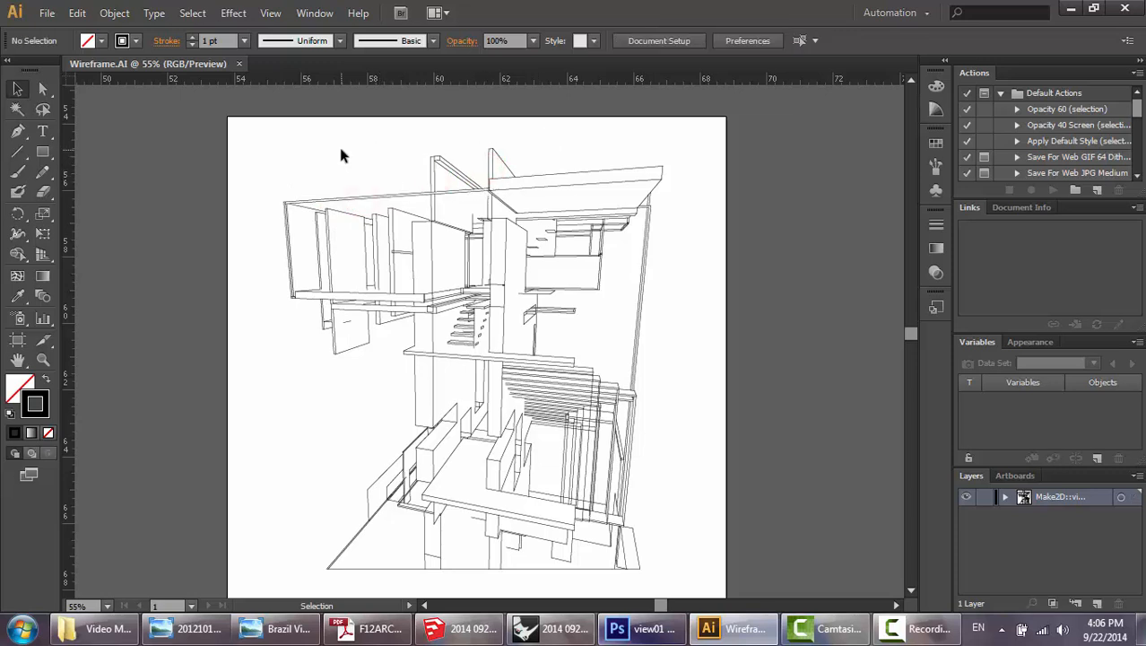
Apply a 1 pt stroke weight to all paths of the wireframe drawing and deselect them.
{"action": "key", "text": "ctrl+a"}
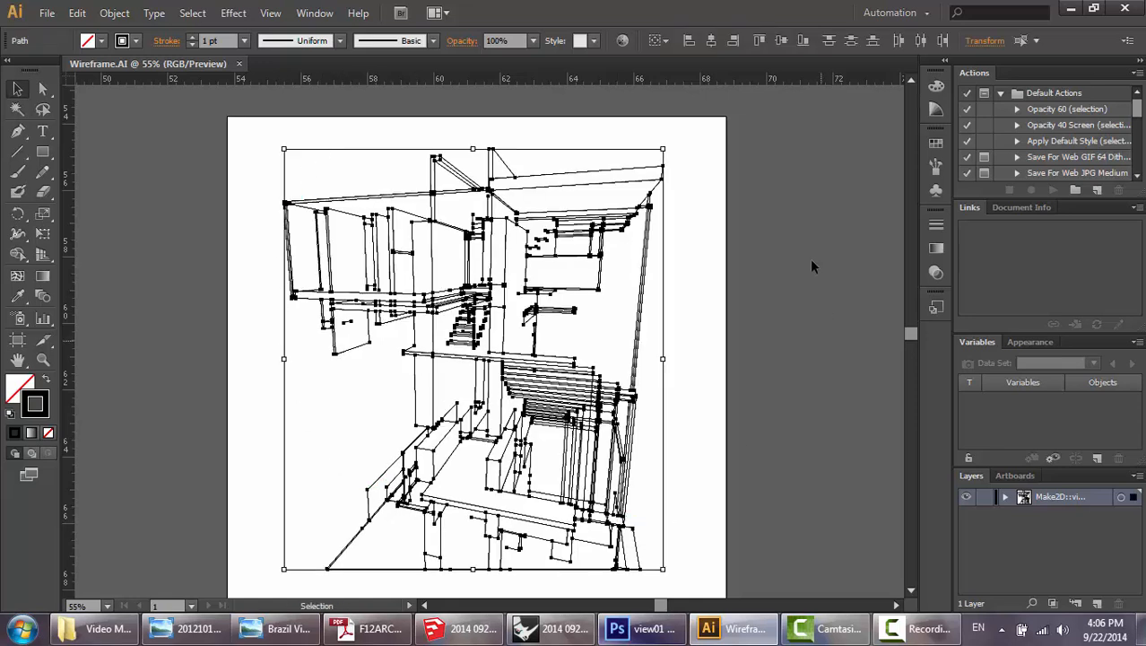
{"action": "left_click", "coordinate": [243, 42]}
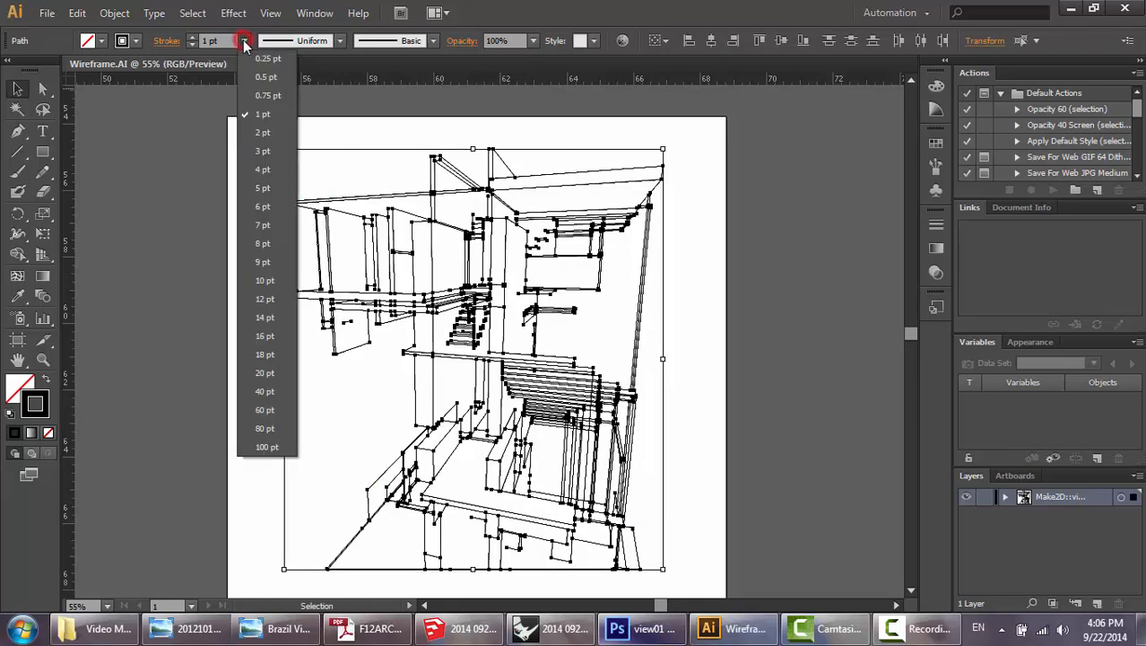
{"action": "left_click", "coordinate": [266, 117]}
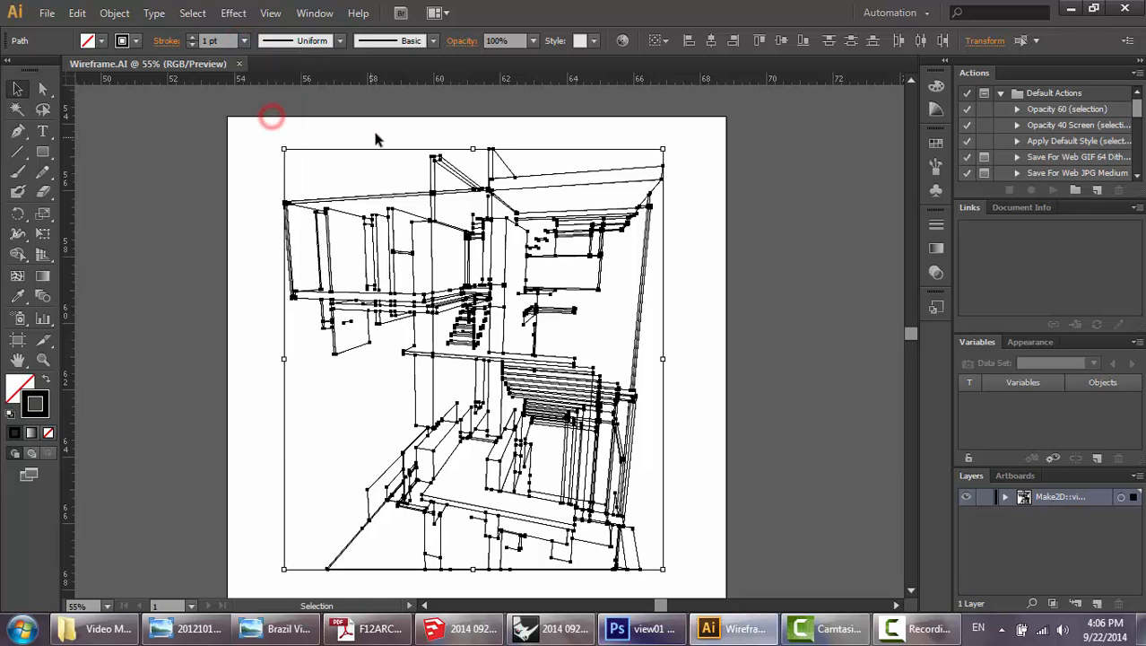
{"action": "left_click", "coordinate": [463, 127]}
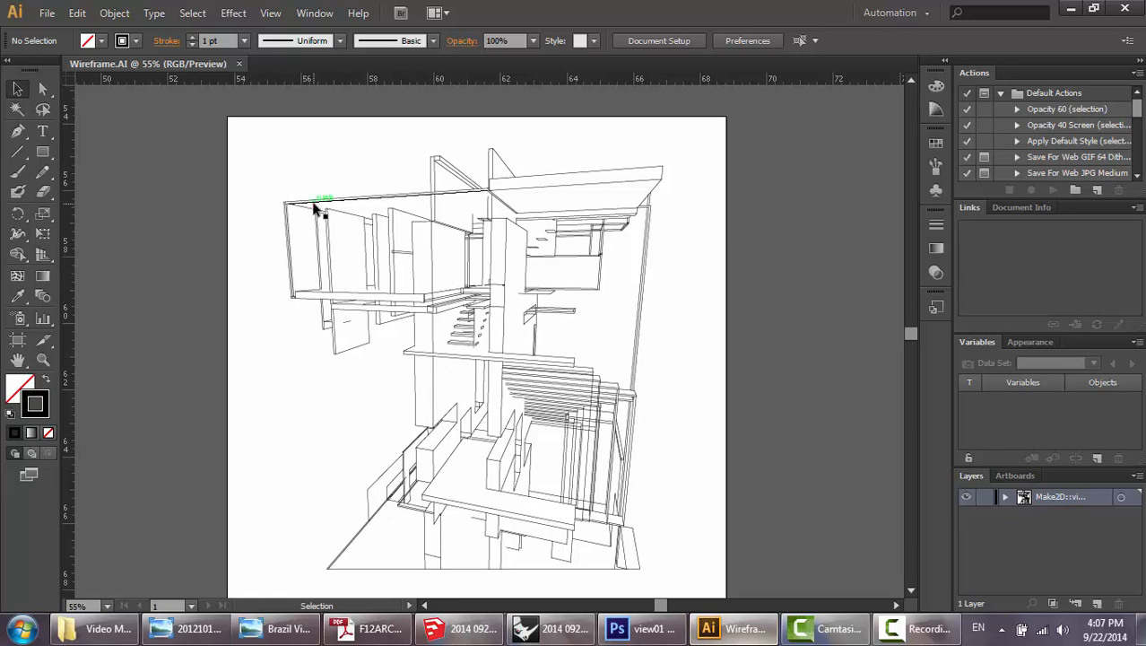
Select all the wireframe linework, switch to the view01 document in Photoshop, and paste the linework as pixels.
{"action": "key", "text": "ctrl+a"}
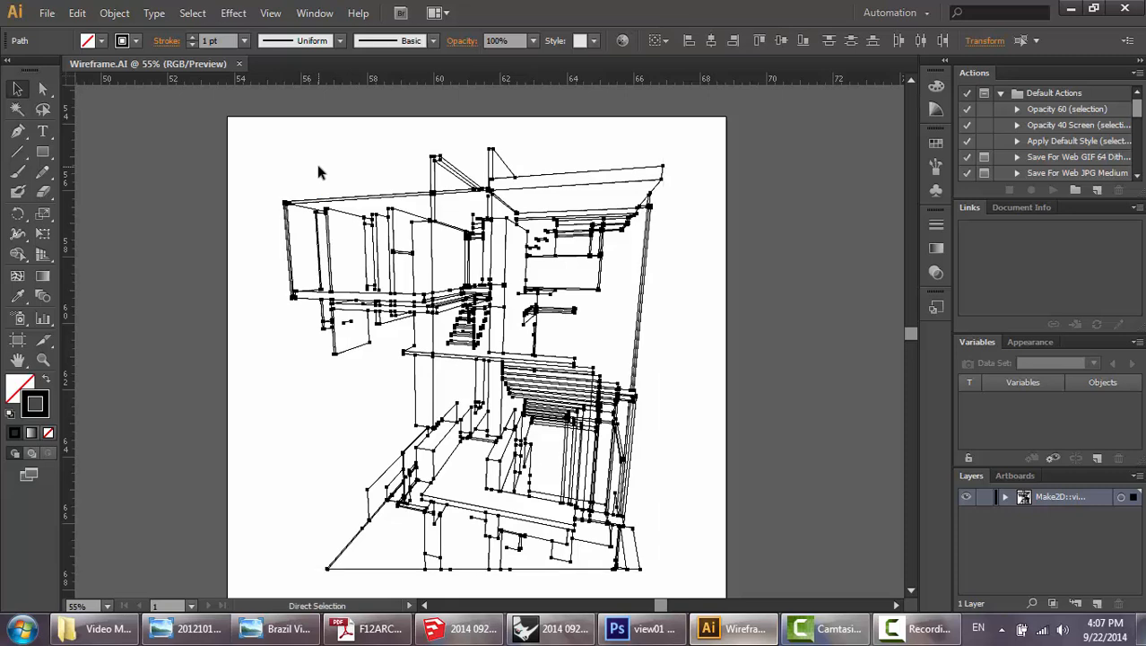
{"action": "left_click", "coordinate": [645, 625]}
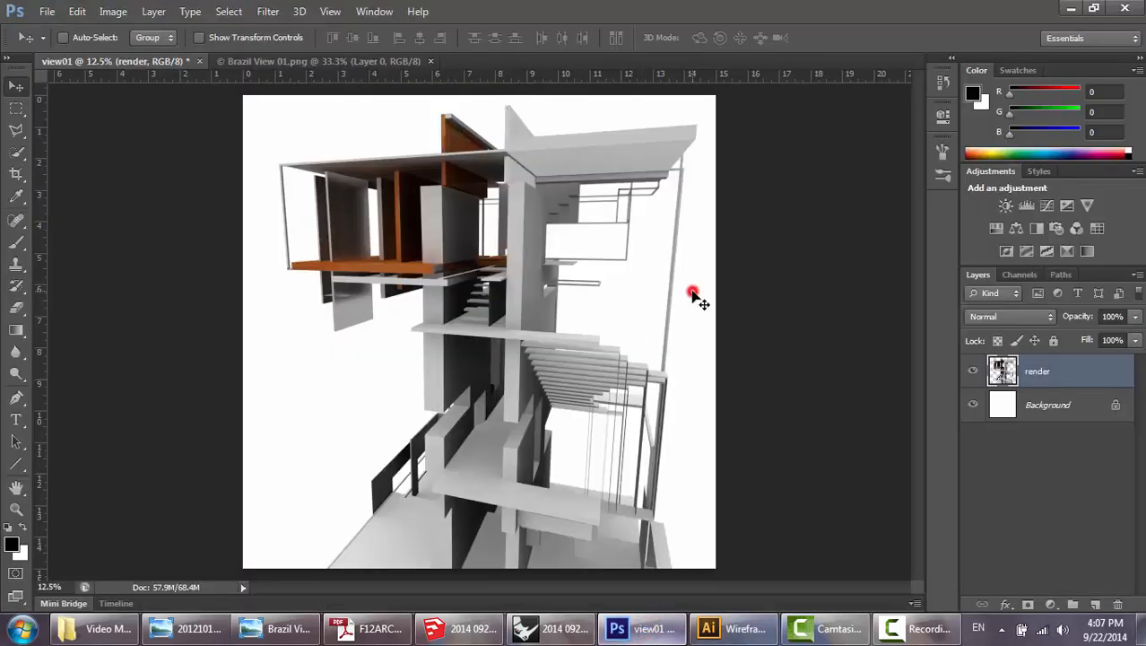
{"action": "key", "text": "ctrl+v"}
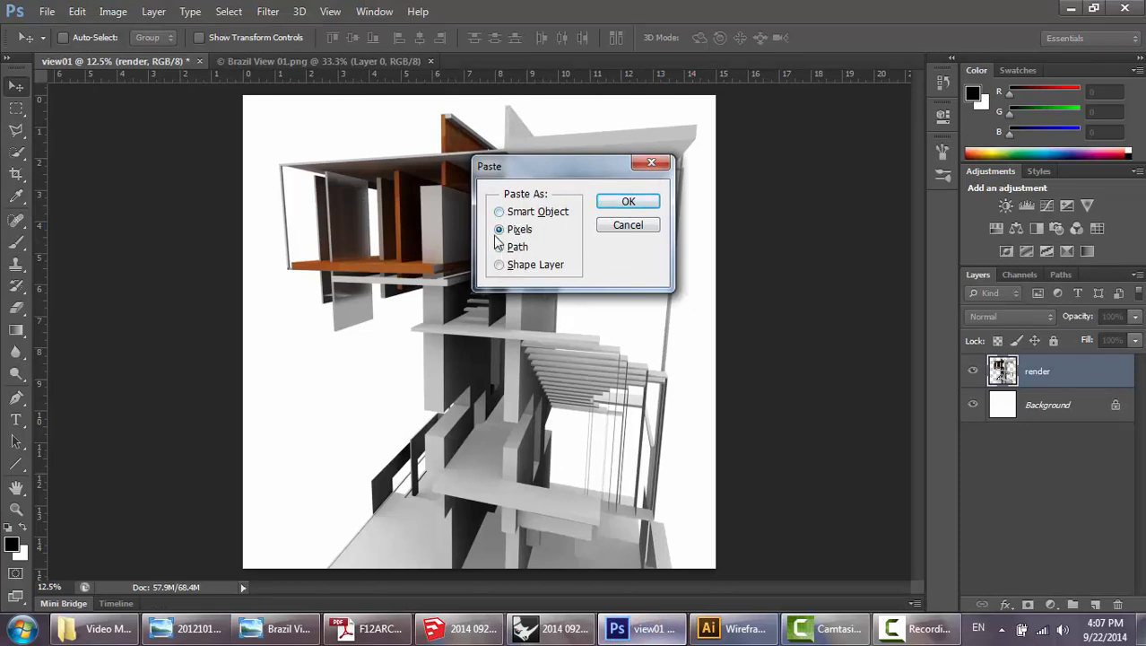
{"action": "left_click", "coordinate": [619, 204]}
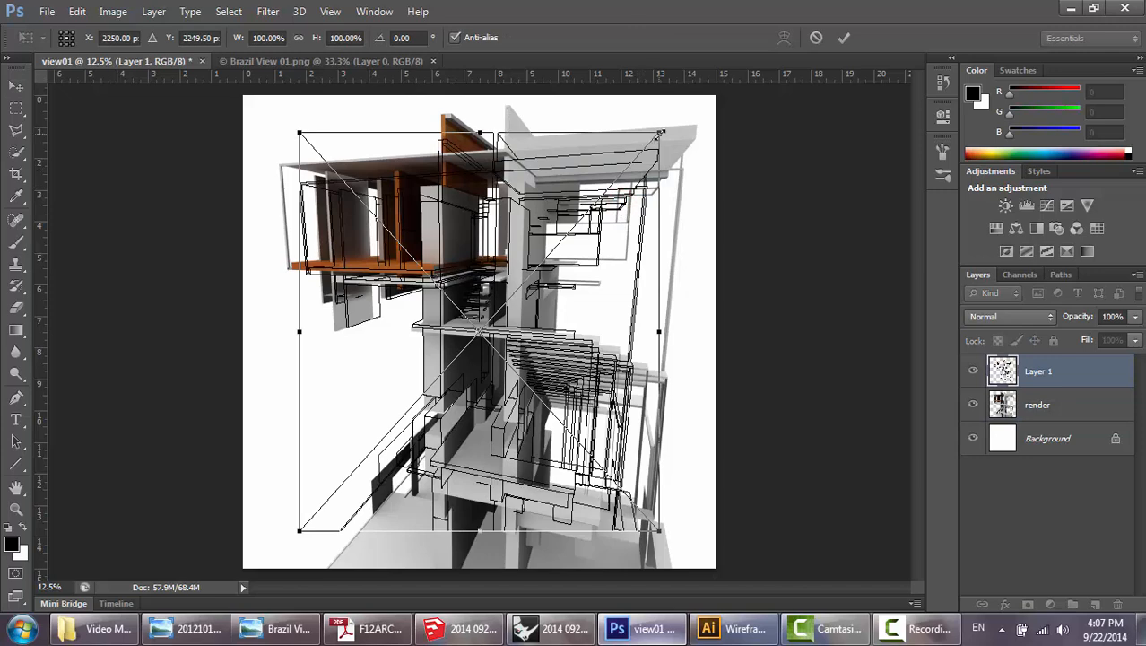
Scale the pasted linework to about 114% and move it over the tower rendering so the edges line up.
{"action": "left_click_drag", "start_coordinate": [661, 132], "coordinate": [689, 100]}
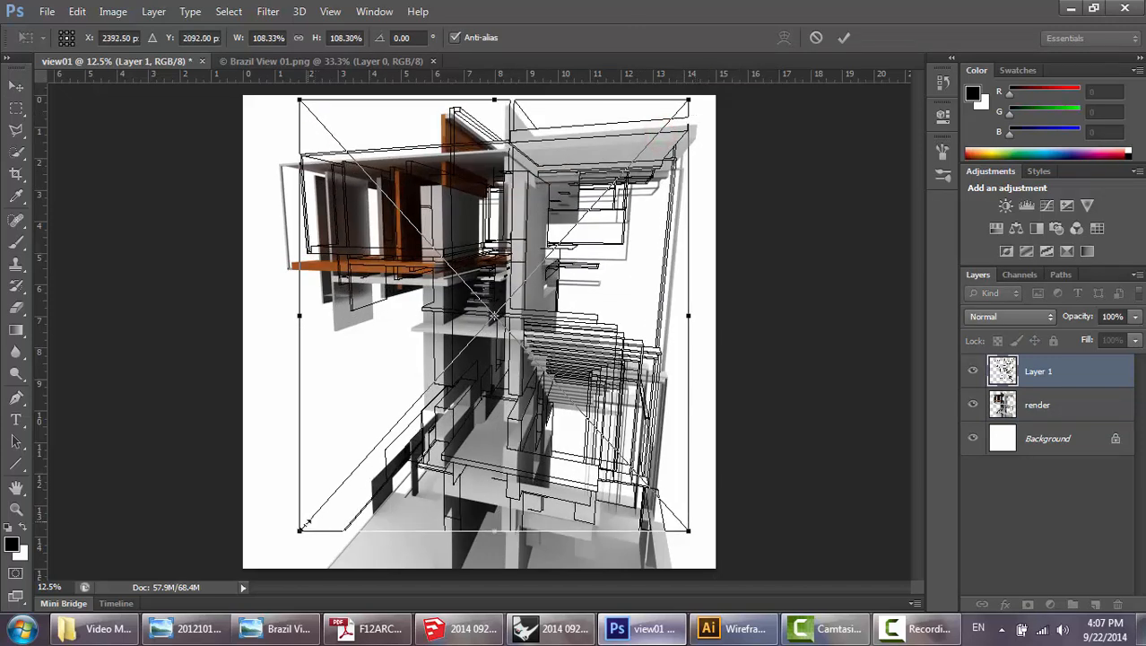
{"action": "left_click_drag", "start_coordinate": [306, 524], "coordinate": [279, 554]}
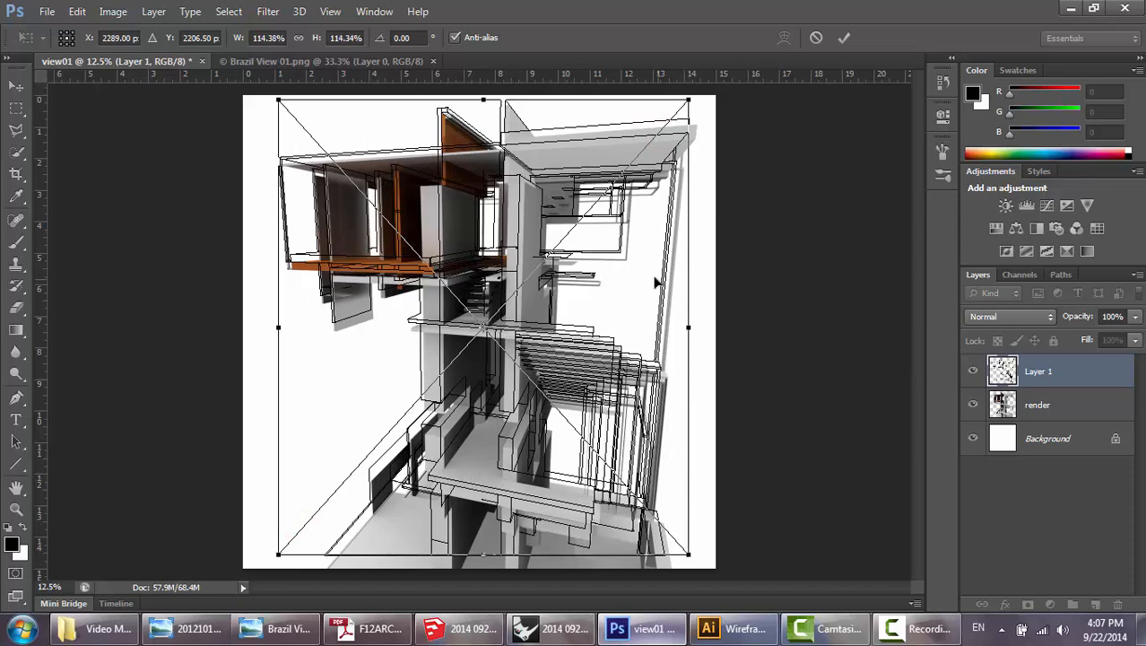
{"action": "left_click_drag", "start_coordinate": [622, 318], "coordinate": [629, 323]}
{"action": "key", "text": "Return"}
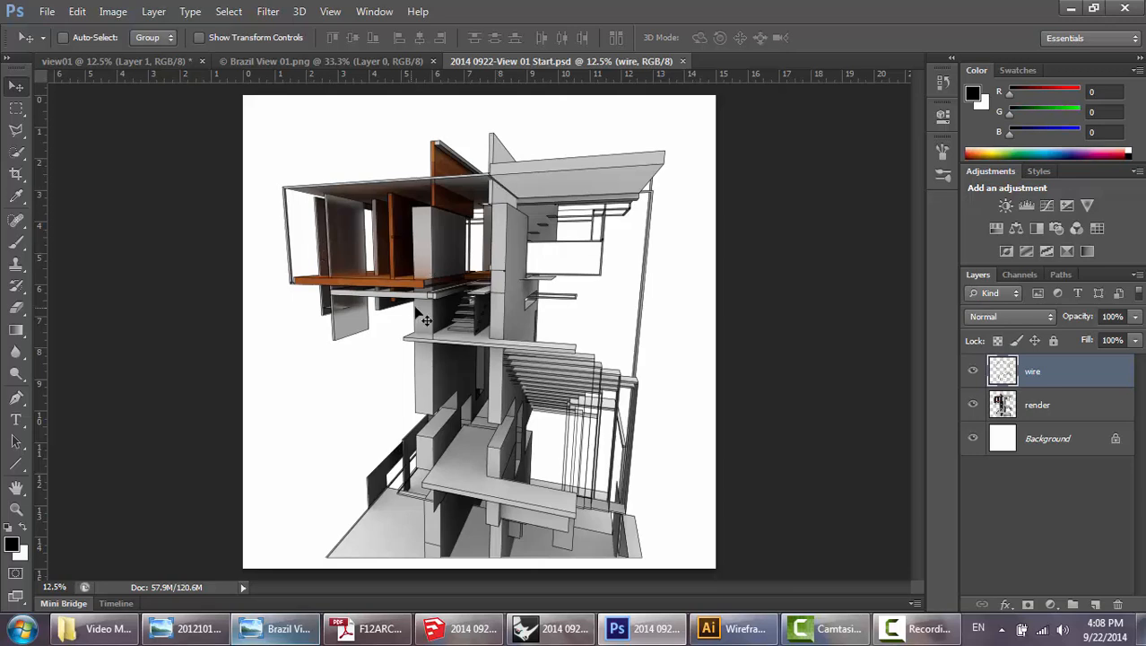
{"action": "left_click", "coordinate": [1041, 406]}
{"action": "left_click", "coordinate": [1050, 371]}
{"action": "left_click", "coordinate": [1040, 405]}
{"action": "left_click", "coordinate": [1050, 373]}
{"action": "left_click", "coordinate": [1044, 405]}
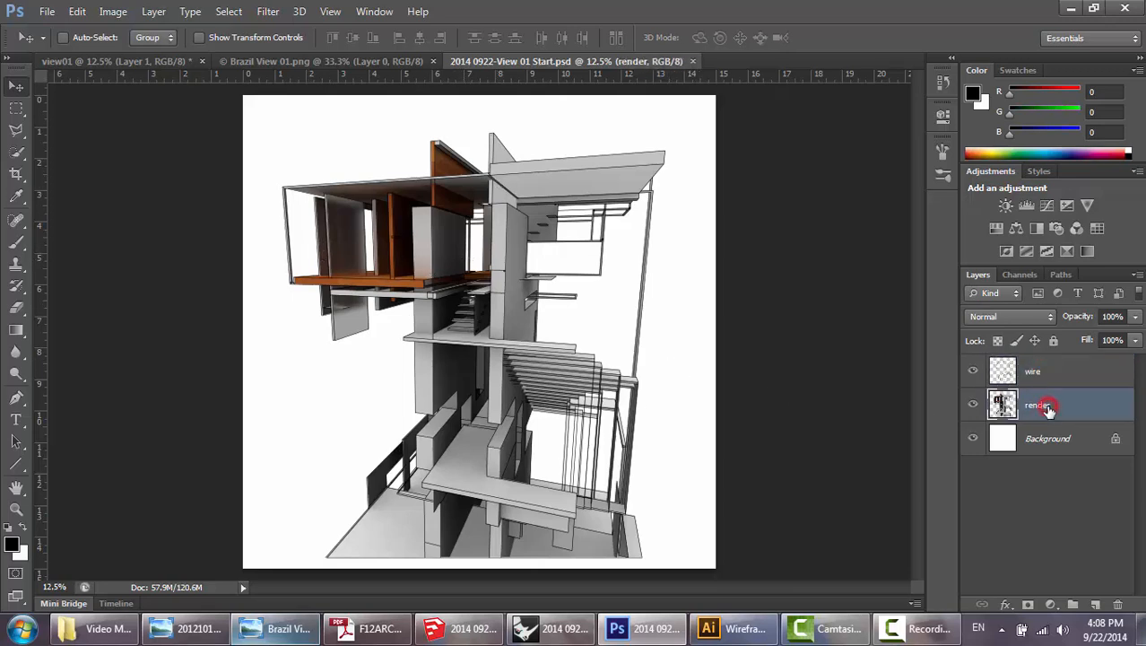
{"action": "left_click", "coordinate": [1046, 373]}
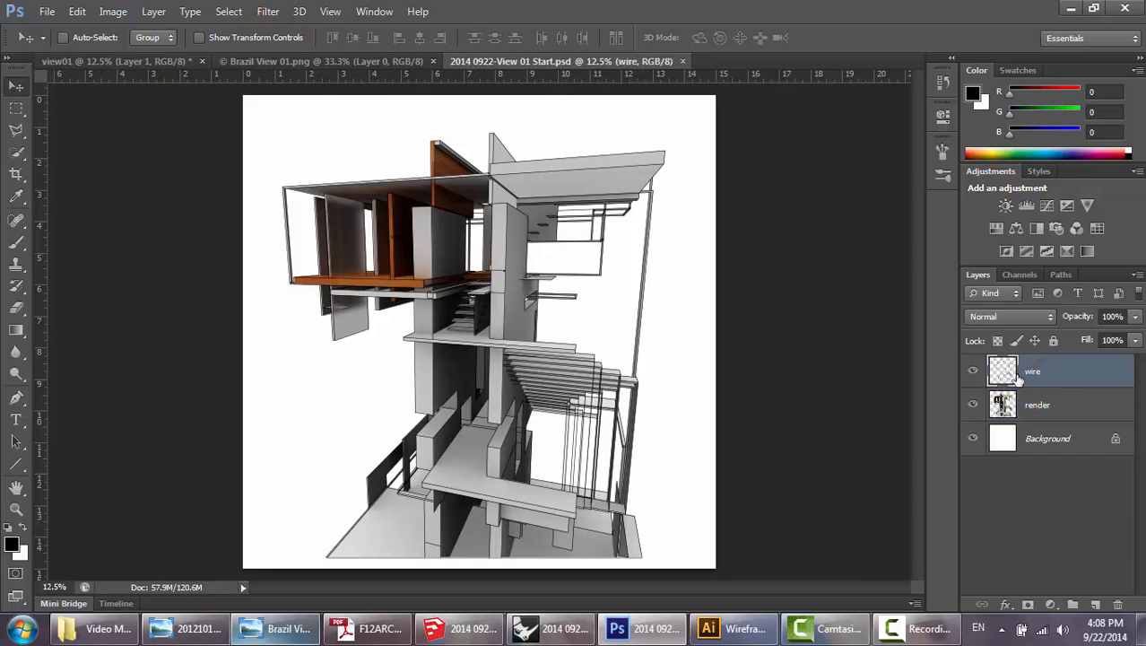
{"action": "left_click", "coordinate": [1036, 407]}
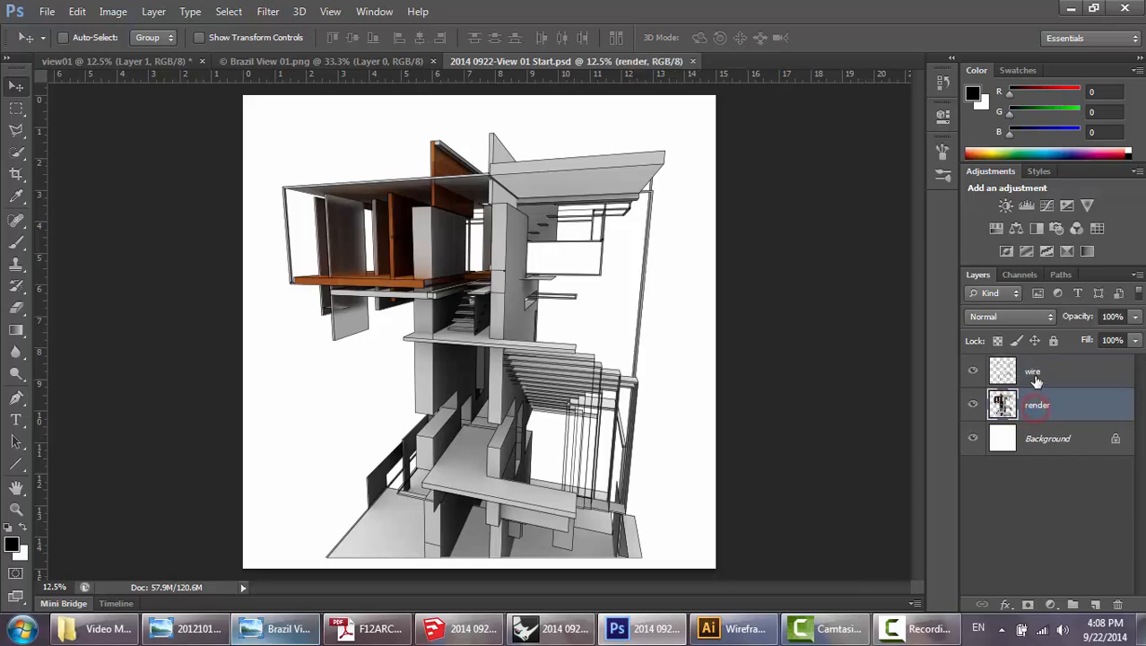
{"action": "left_click", "coordinate": [1037, 377]}
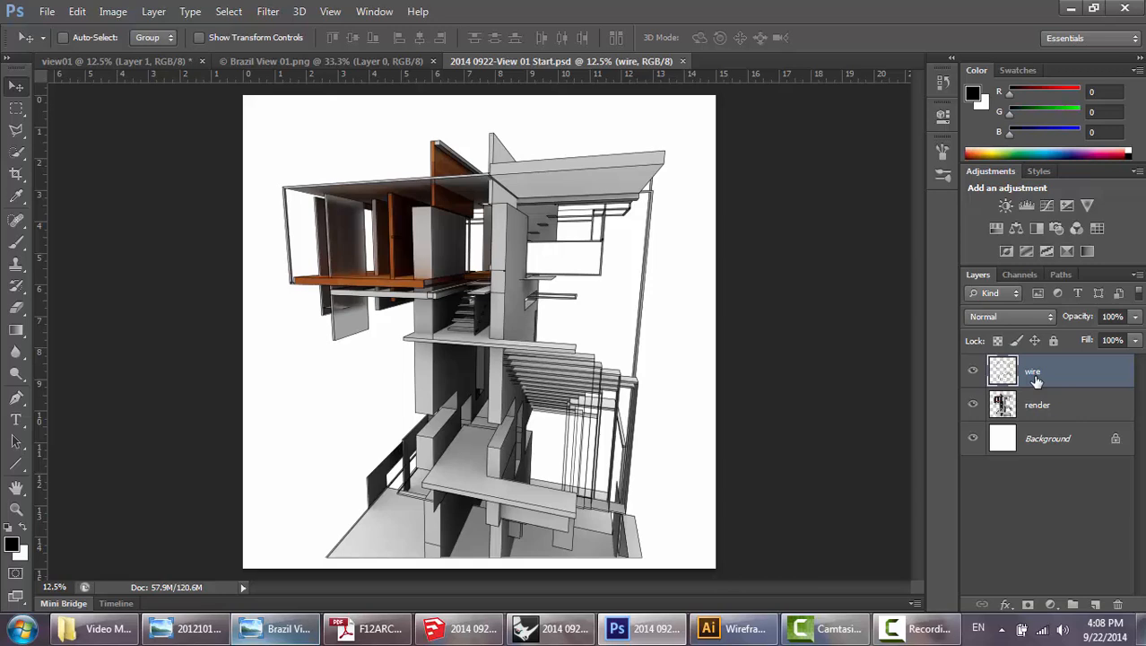
{"action": "left_click", "coordinate": [1025, 399]}
Set the opacity of the wire layer to 75%.
{"action": "left_click", "coordinate": [1029, 375]}
{"action": "key", "text": "7"}
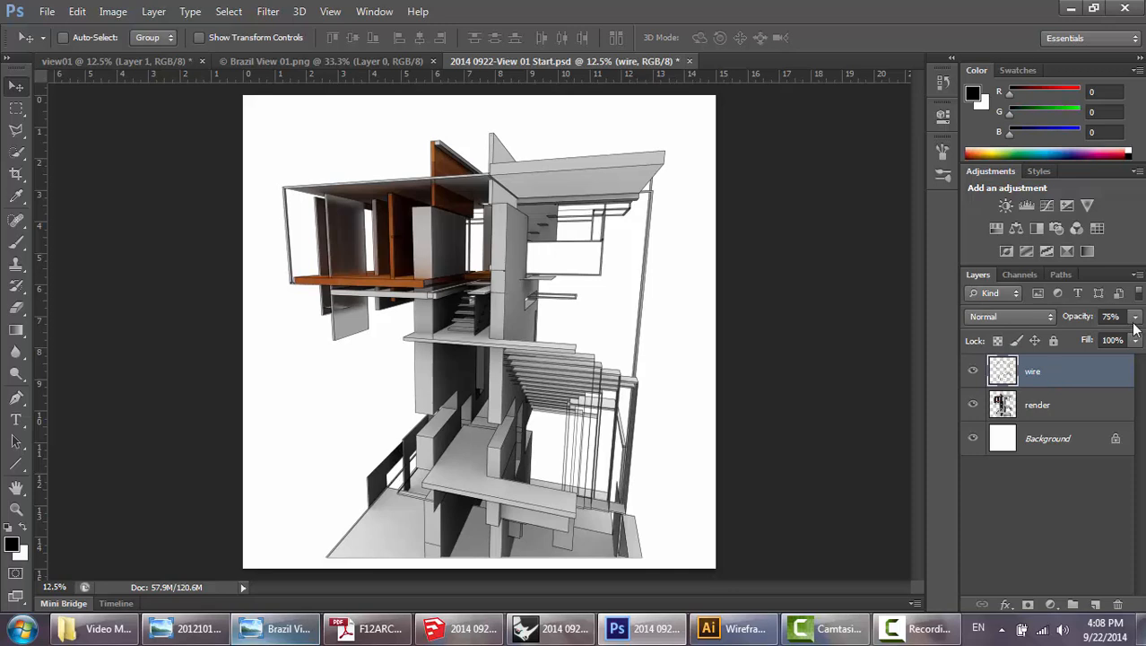
{"action": "left_click", "coordinate": [1135, 317]}
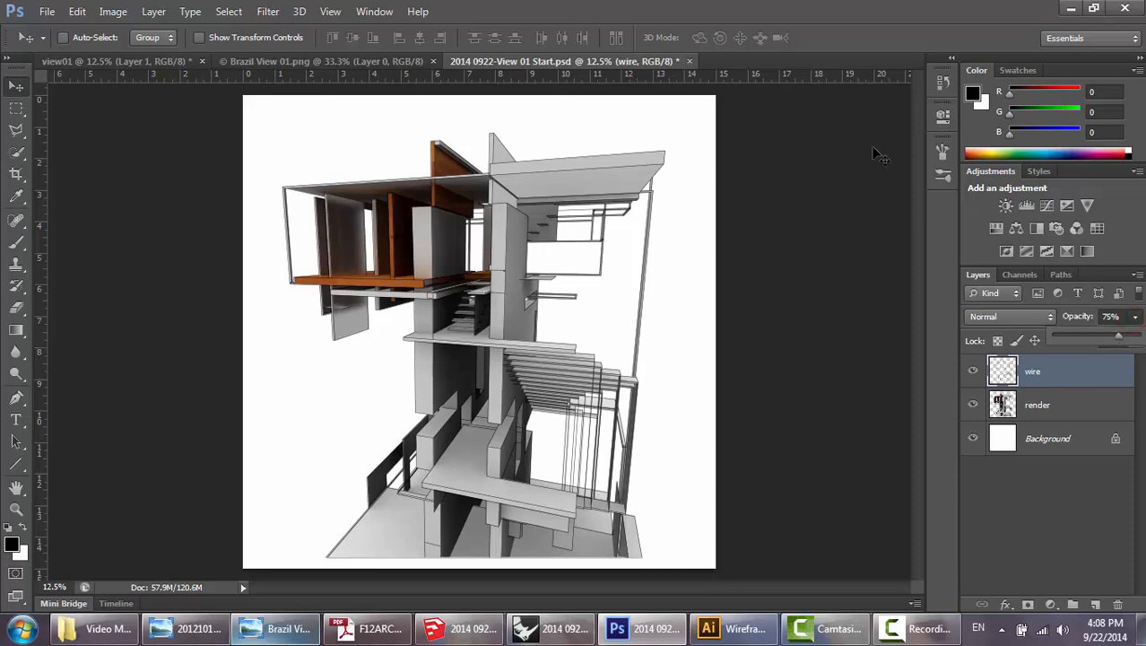
{"action": "left_click", "coordinate": [846, 13]}
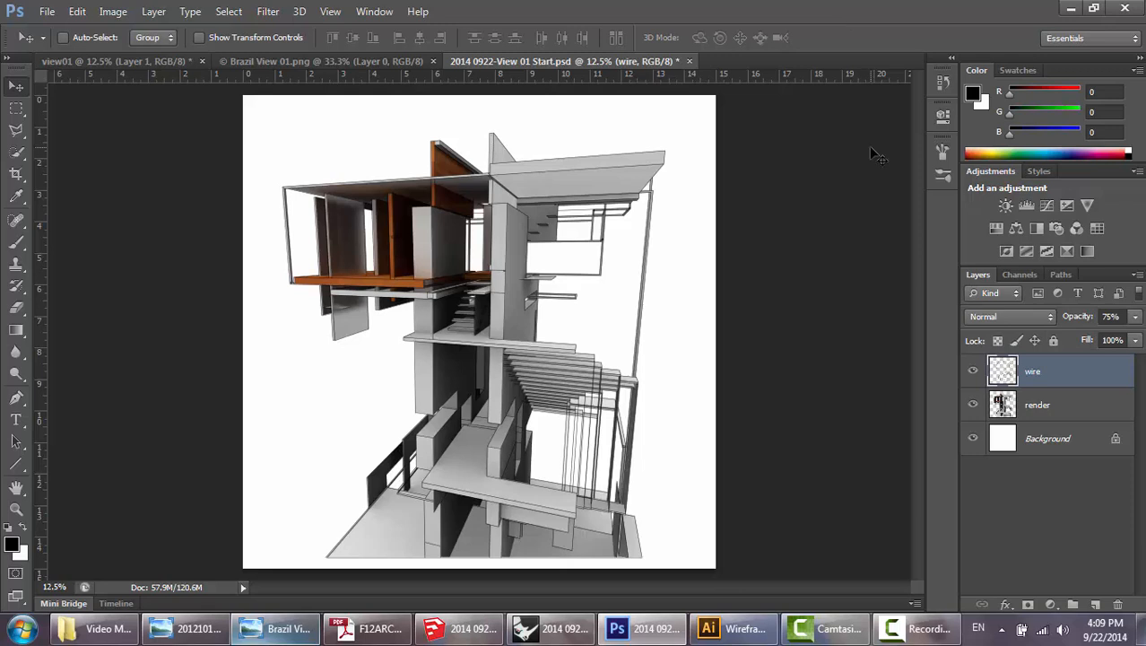
{"action": "left_click", "coordinate": [1096, 416]}
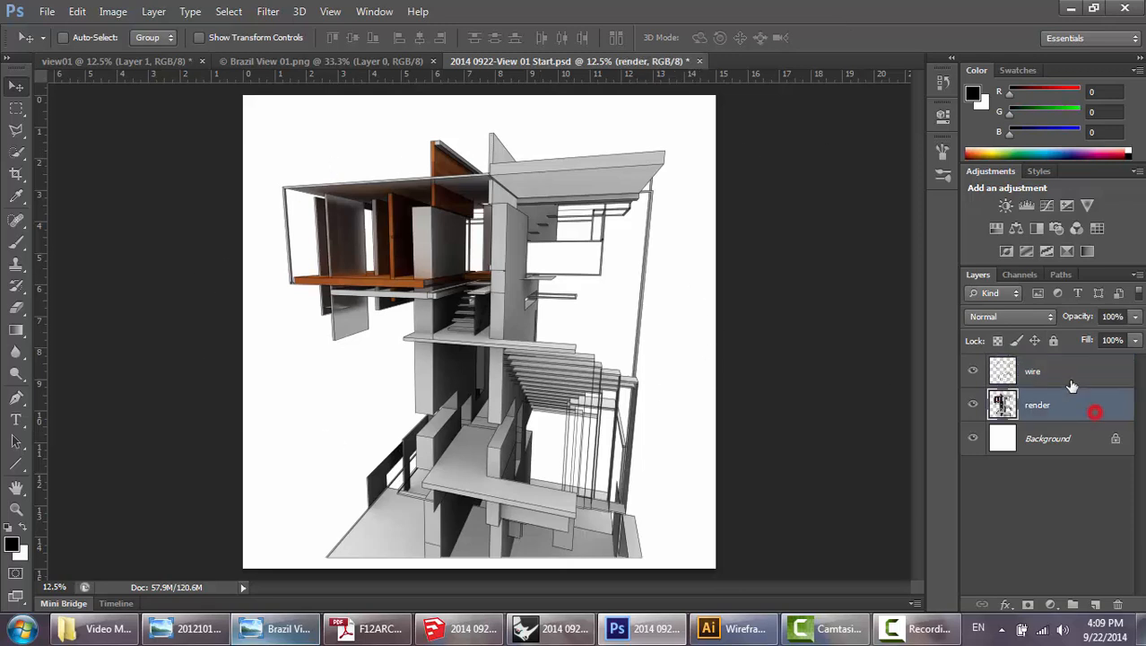
{"action": "left_click", "coordinate": [1067, 372]}
{"action": "left_click", "coordinate": [1062, 404]}
{"action": "left_click", "coordinate": [1063, 375]}
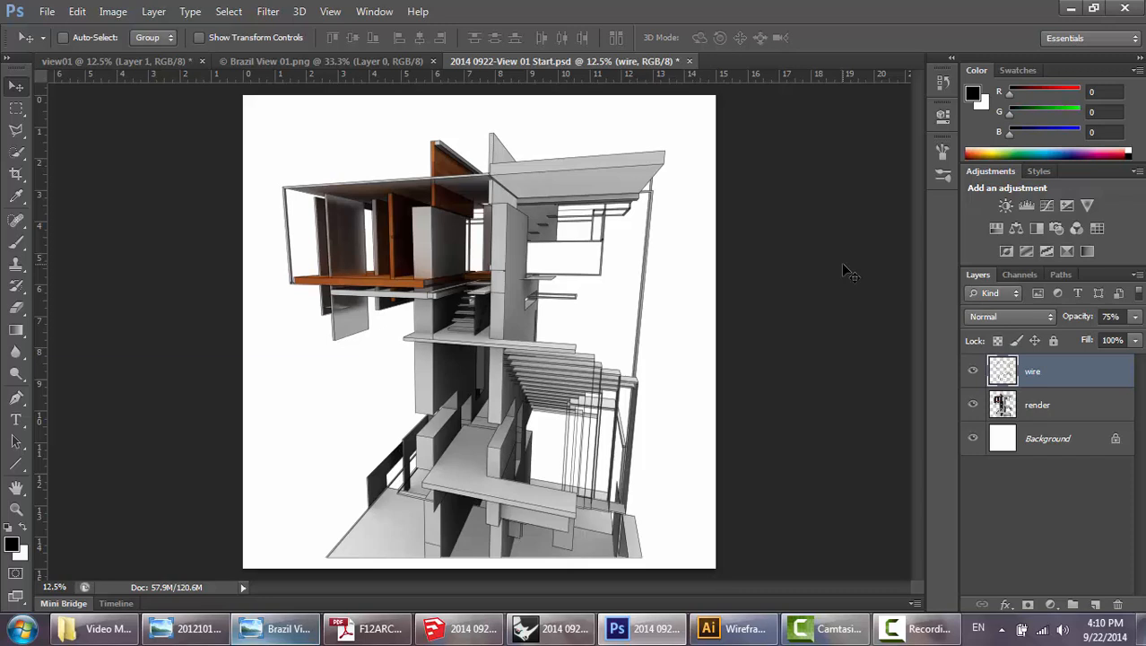
{"action": "left_click", "coordinate": [1043, 403]}
{"action": "left_click", "coordinate": [1049, 369]}
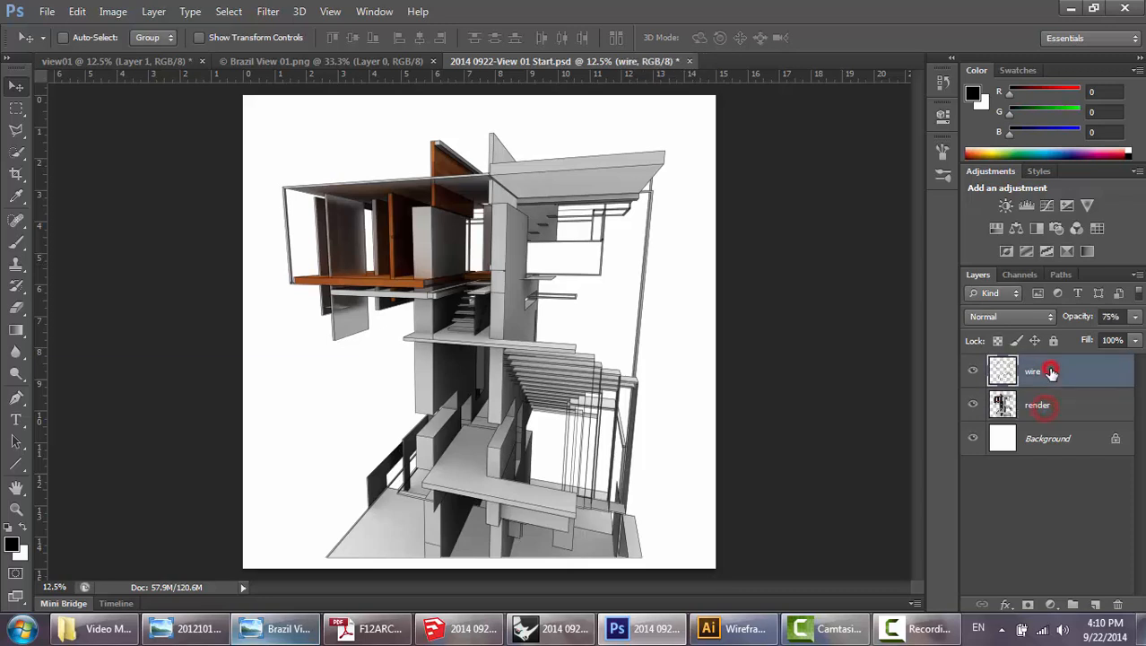
Add a layer mask to the render layer and another to the wire layer.
{"action": "left_click", "coordinate": [1046, 399]}
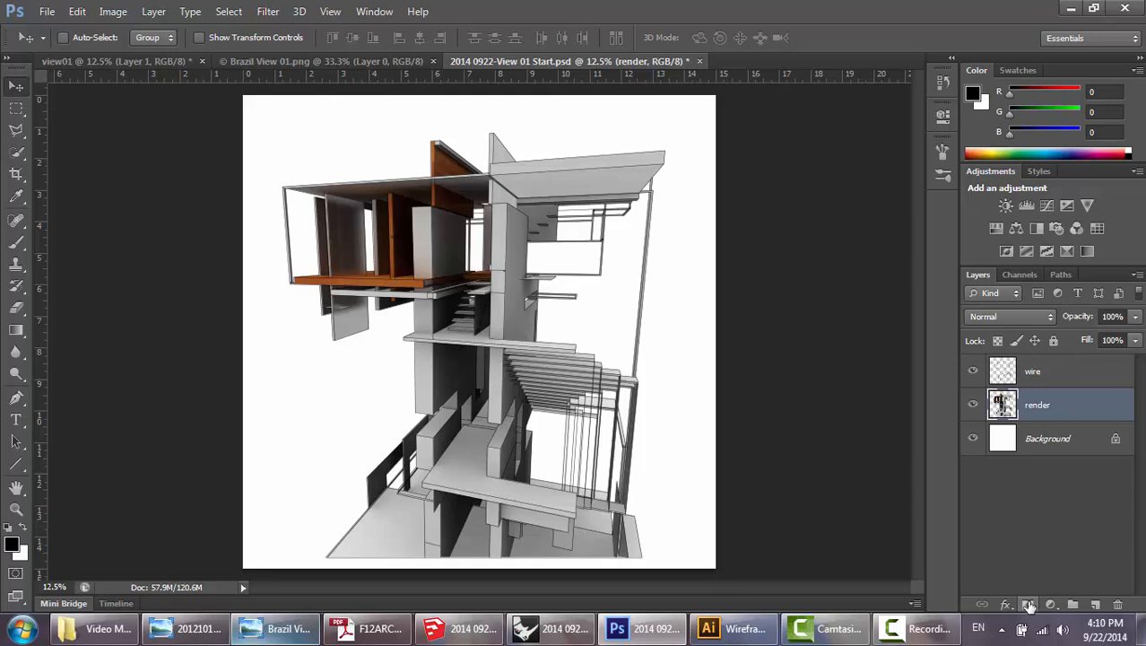
{"action": "left_click", "coordinate": [1029, 606]}
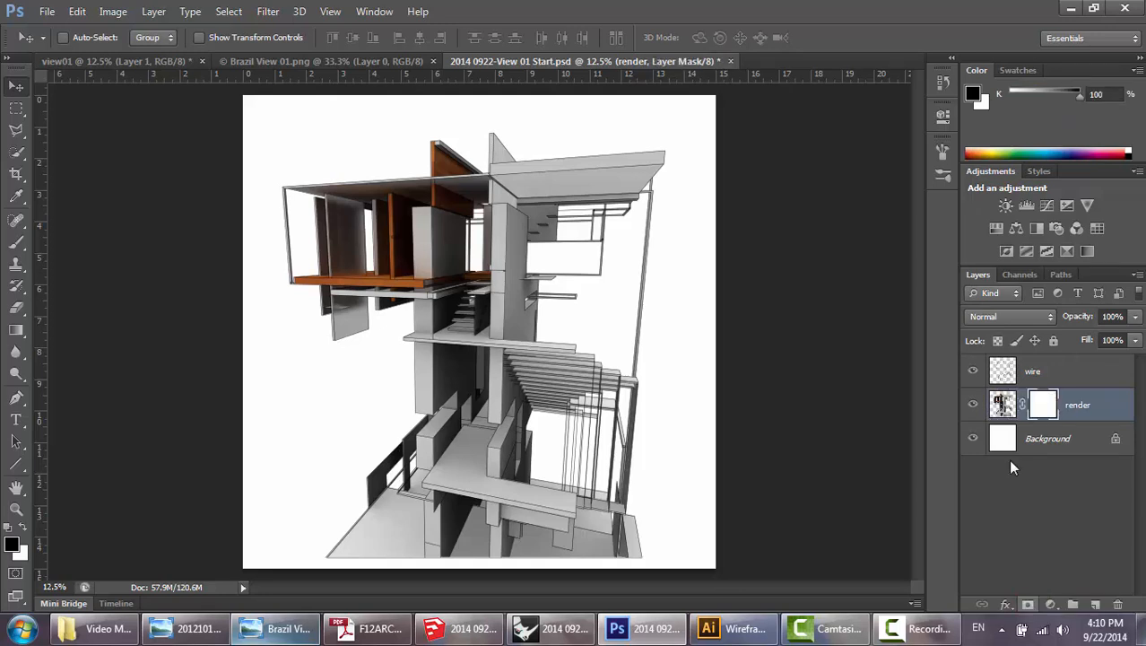
{"action": "left_click", "coordinate": [1057, 371]}
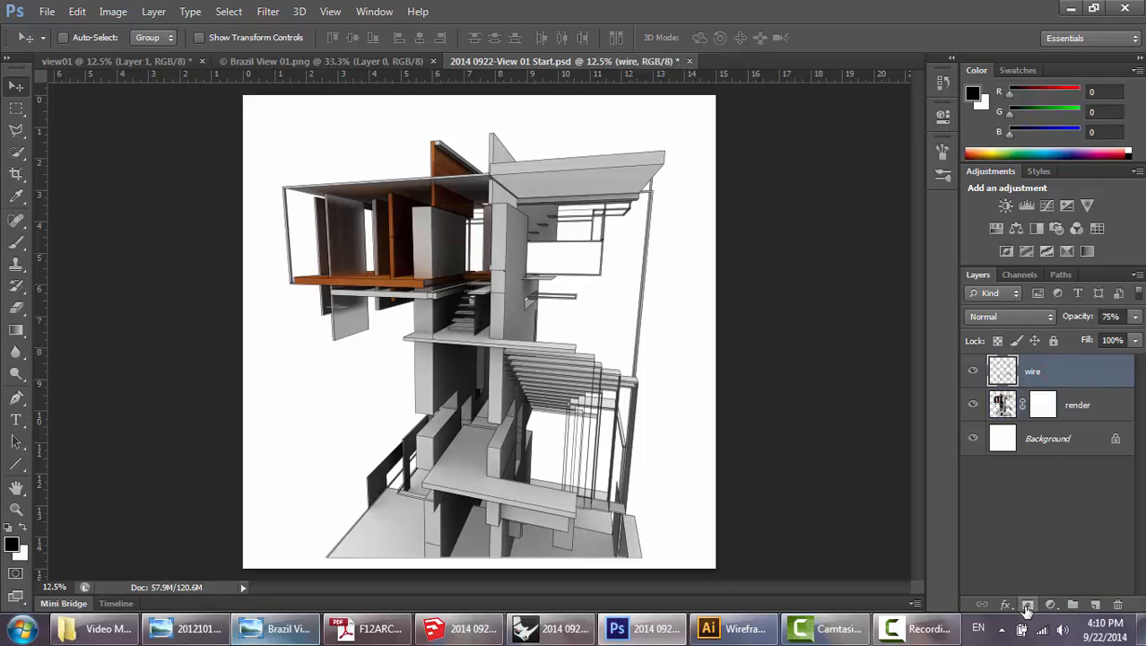
{"action": "left_click", "coordinate": [1028, 607]}
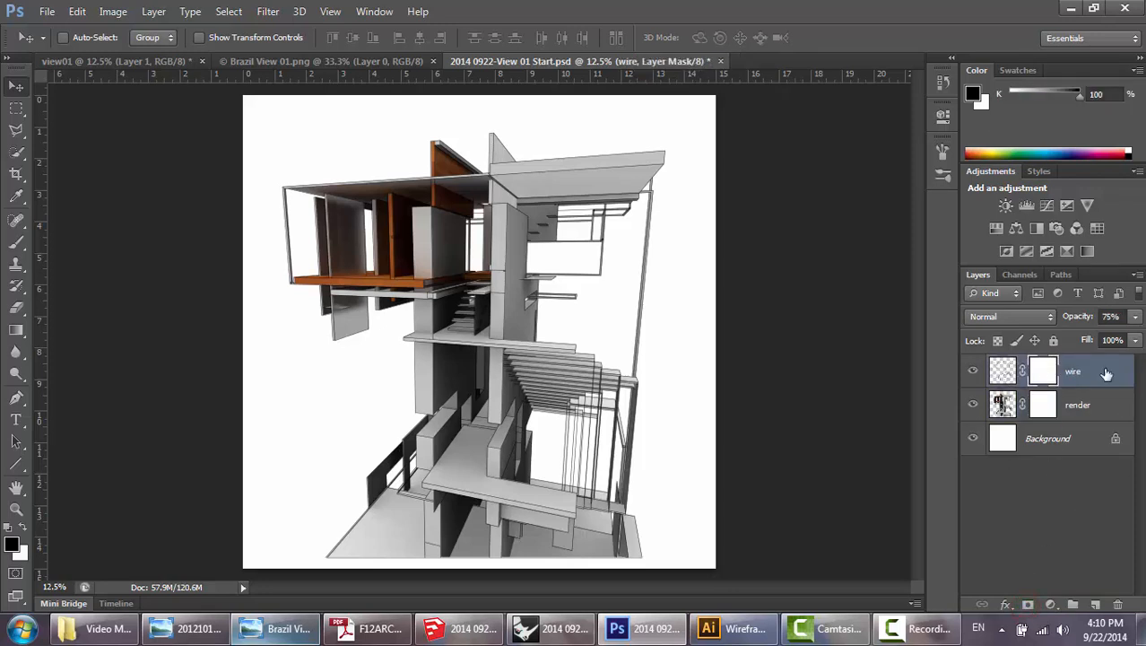
Make the render layer's mask active and choose the Polygonal Lasso Tool after a look at the Brush tool variants.
{"action": "left_click", "coordinate": [1048, 407]}
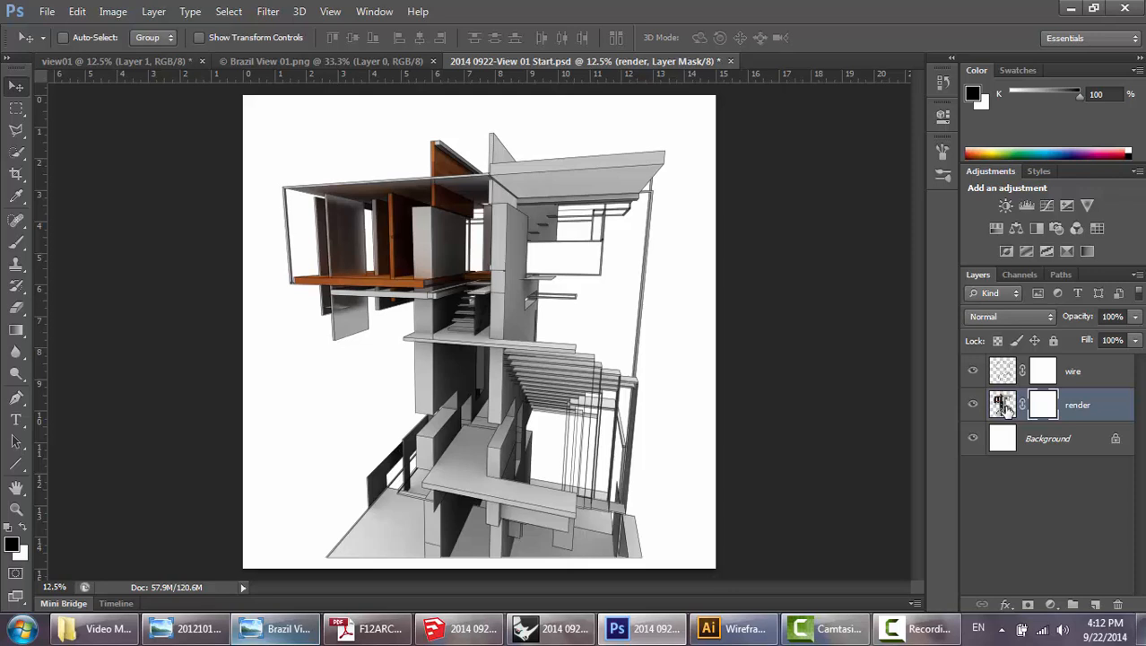
{"action": "left_click", "coordinate": [19, 130]}
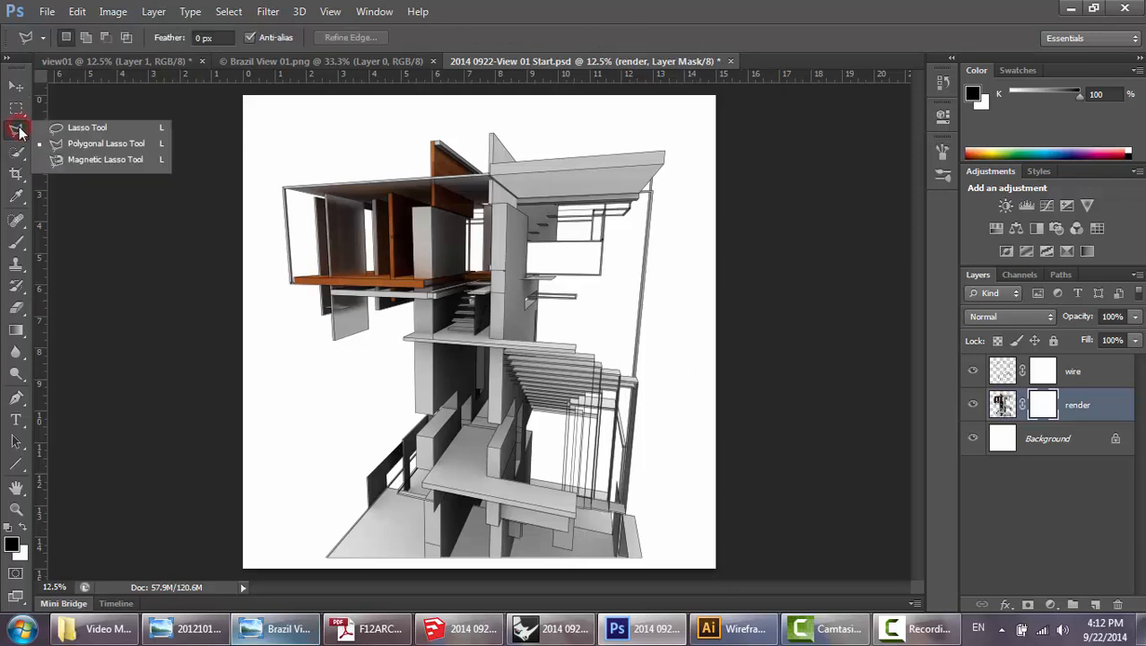
{"action": "left_click", "coordinate": [105, 145]}
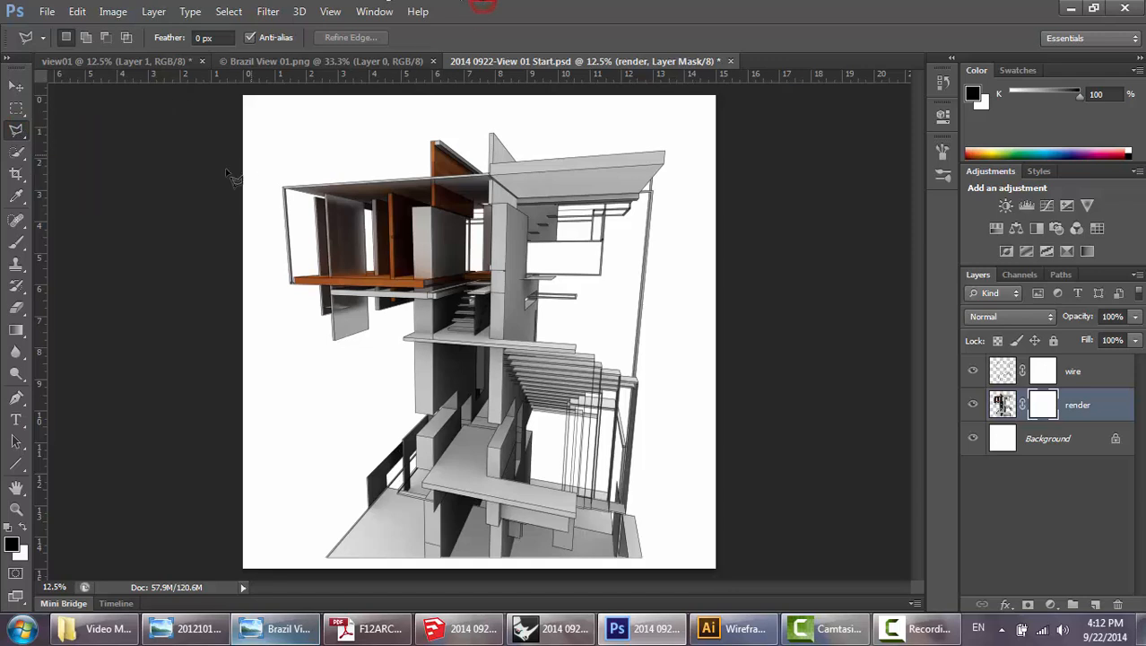
{"action": "left_click", "coordinate": [14, 243]}
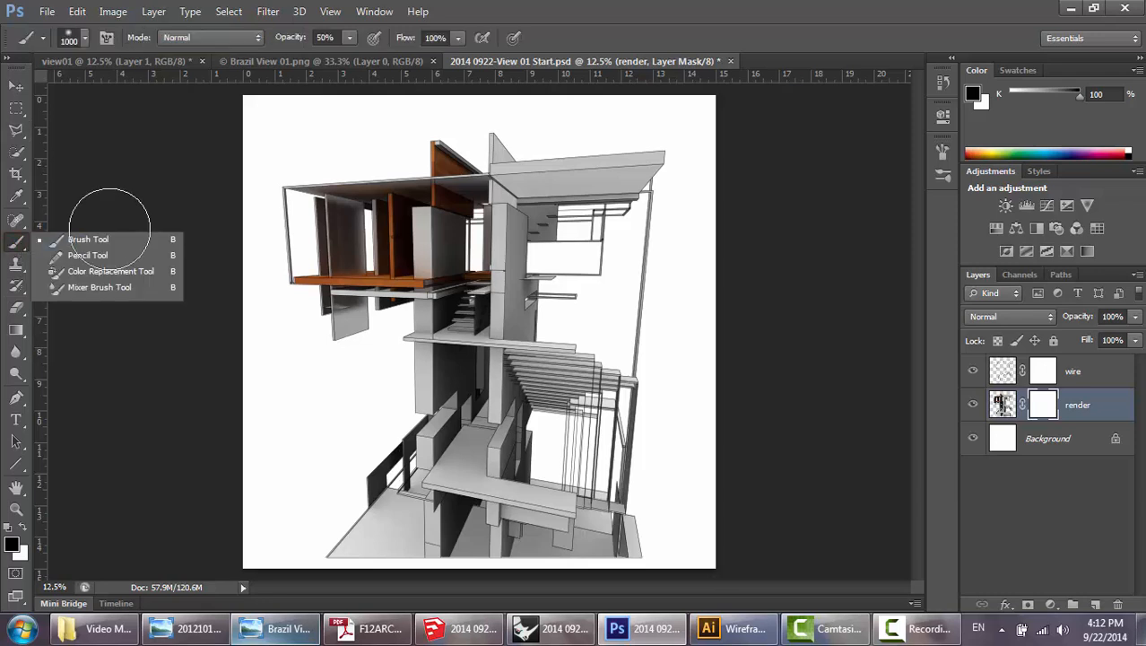
{"action": "left_click", "coordinate": [273, 146]}
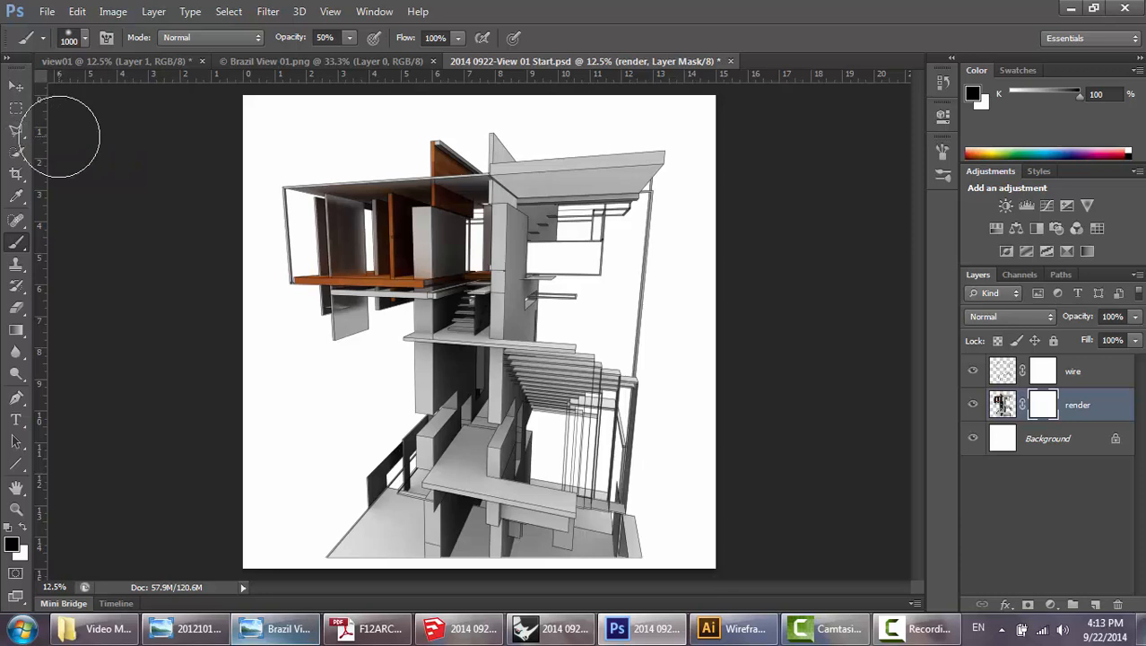
{"action": "key", "text": "l"}
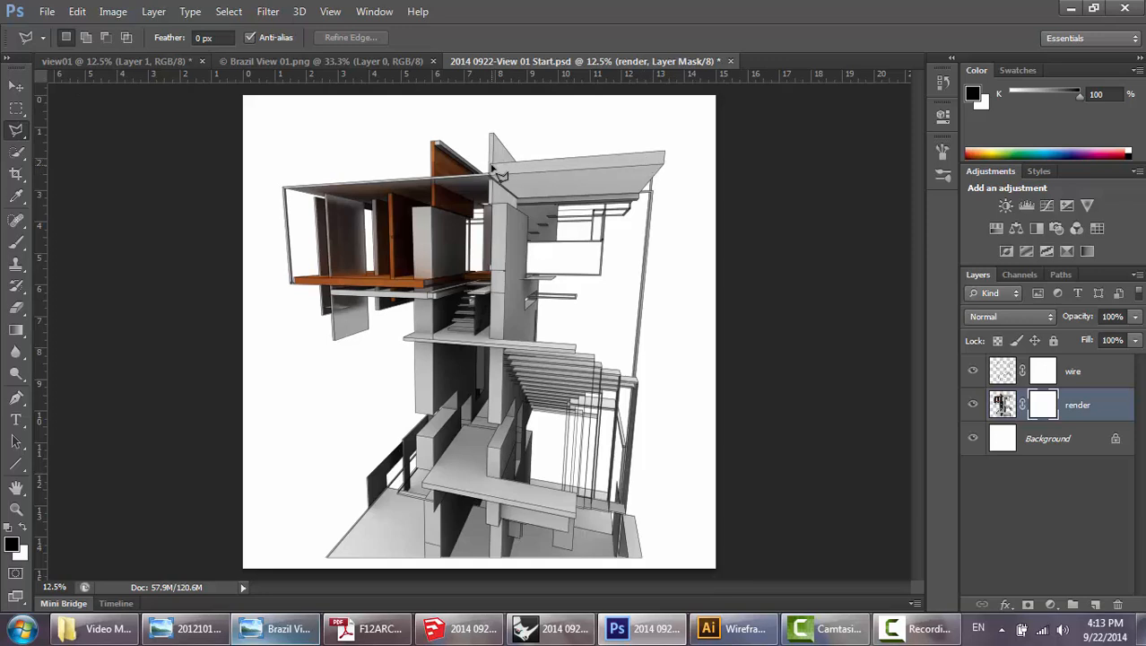
Target the render layer's mask rather than its image and keep black (000000) as the foreground color.
{"action": "left_click", "coordinate": [1003, 406]}
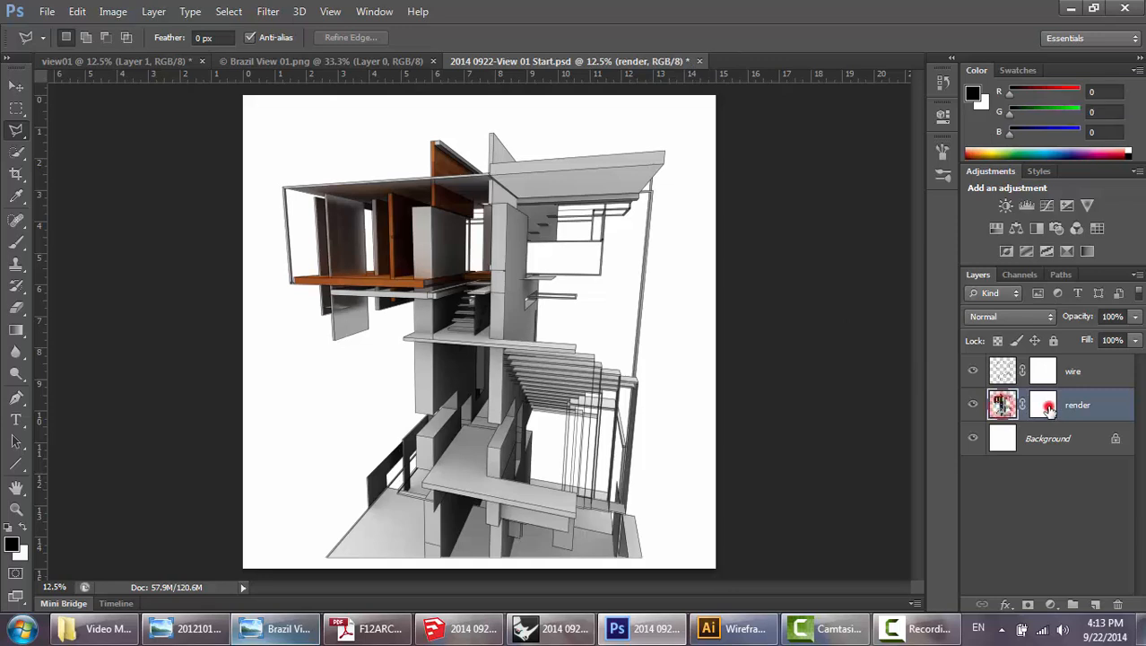
{"action": "left_click", "coordinate": [1047, 407]}
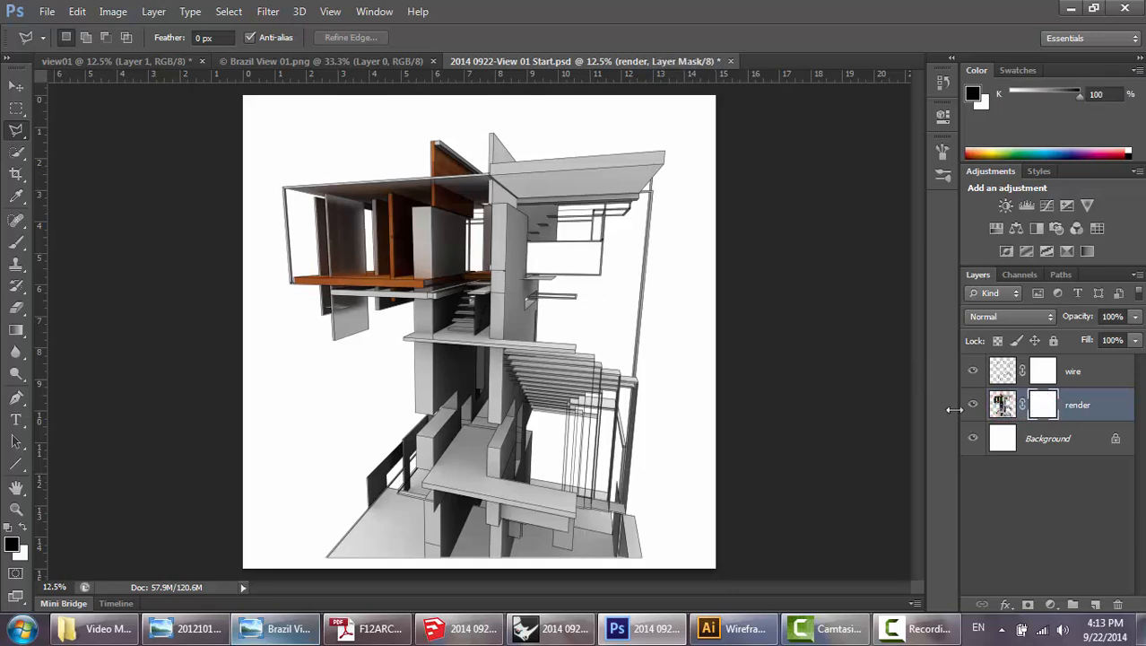
{"action": "left_click", "coordinate": [14, 547]}
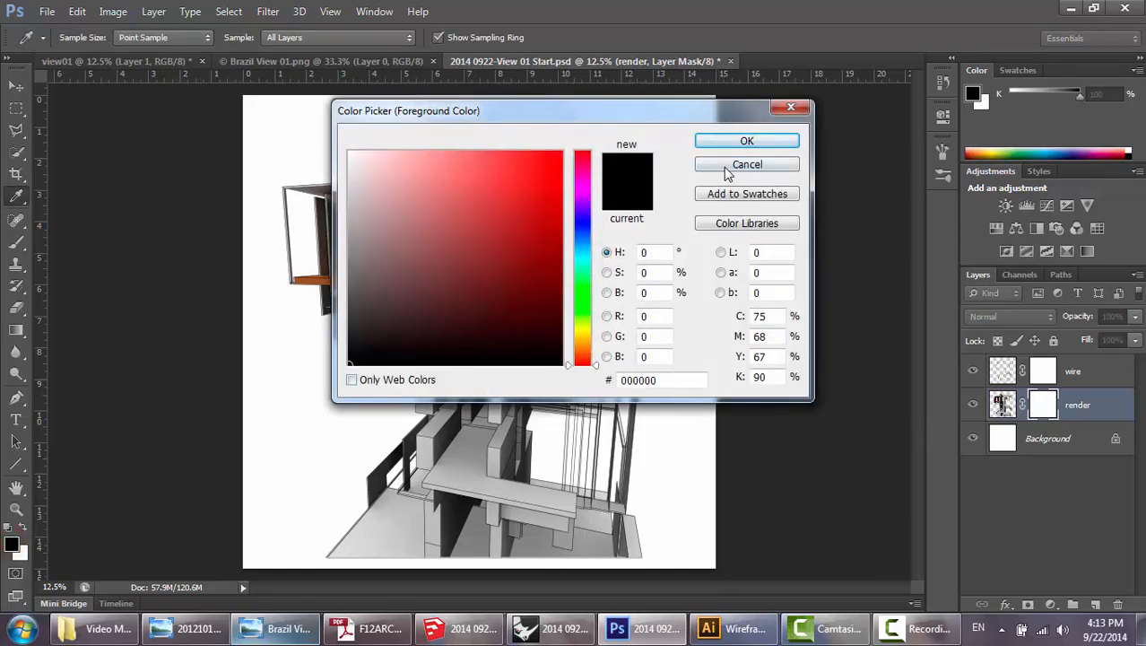
{"action": "left_click", "coordinate": [743, 144]}
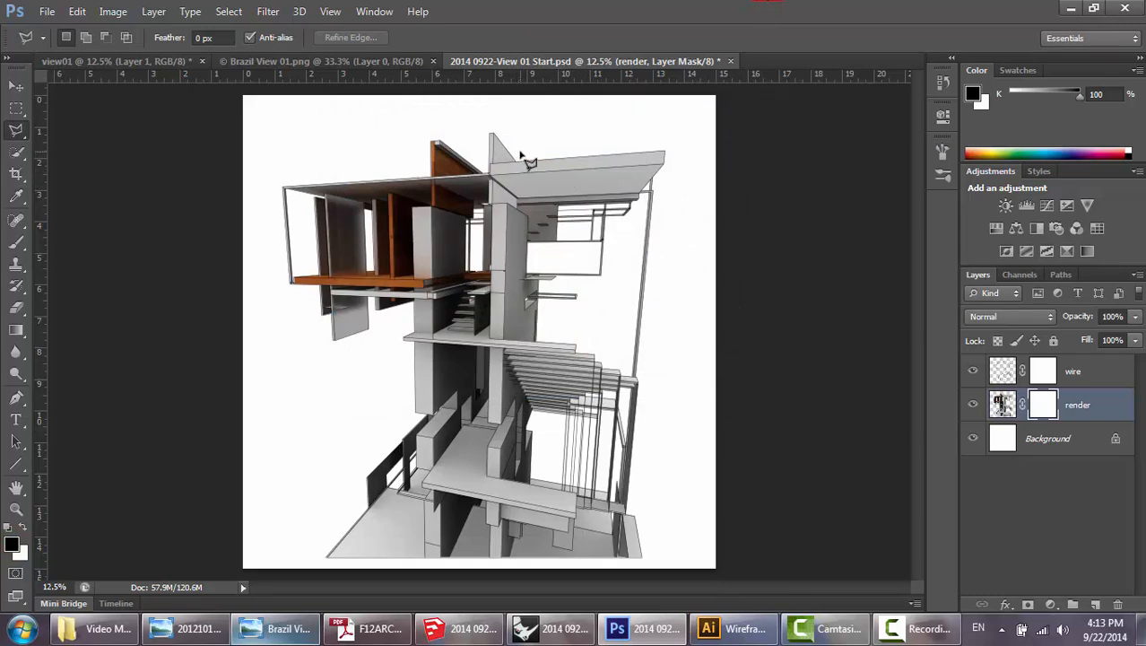
Select the long front face of the upper roof slab with a four-cornered polygonal lasso outline.
{"action": "scroll", "coordinate": [601, 171], "scroll_direction": "up", "scroll_amount": 3}
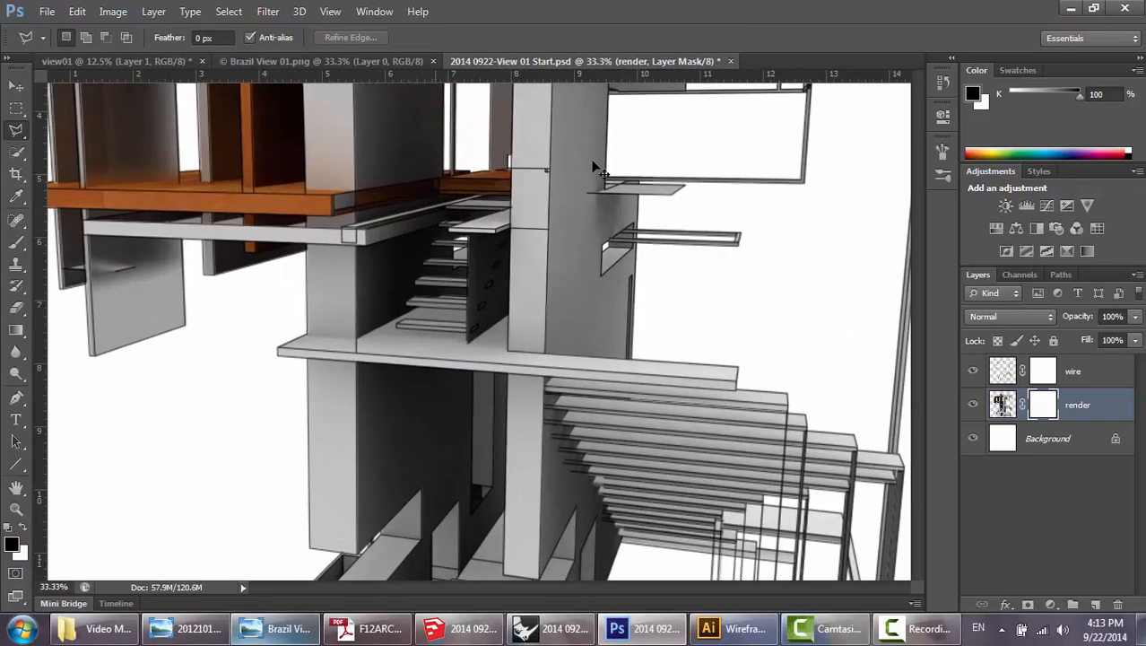
{"action": "left_click_drag", "start_coordinate": [584, 149], "coordinate": [496, 400]}
{"action": "left_click_drag", "start_coordinate": [583, 197], "coordinate": [489, 264]}
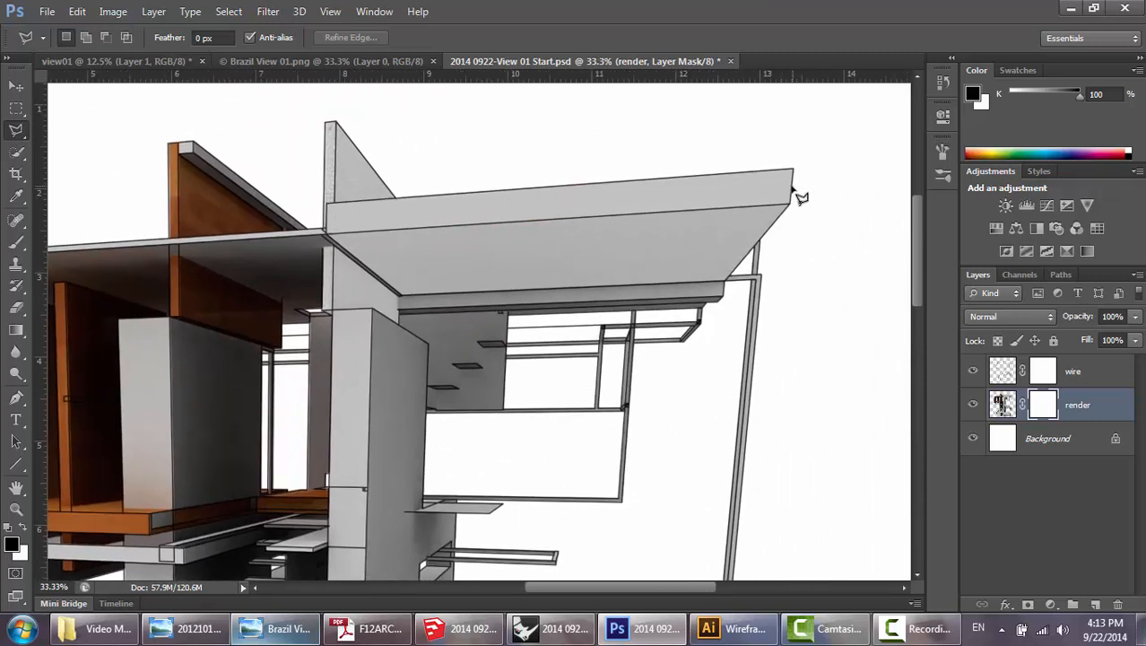
{"action": "left_click", "coordinate": [329, 206]}
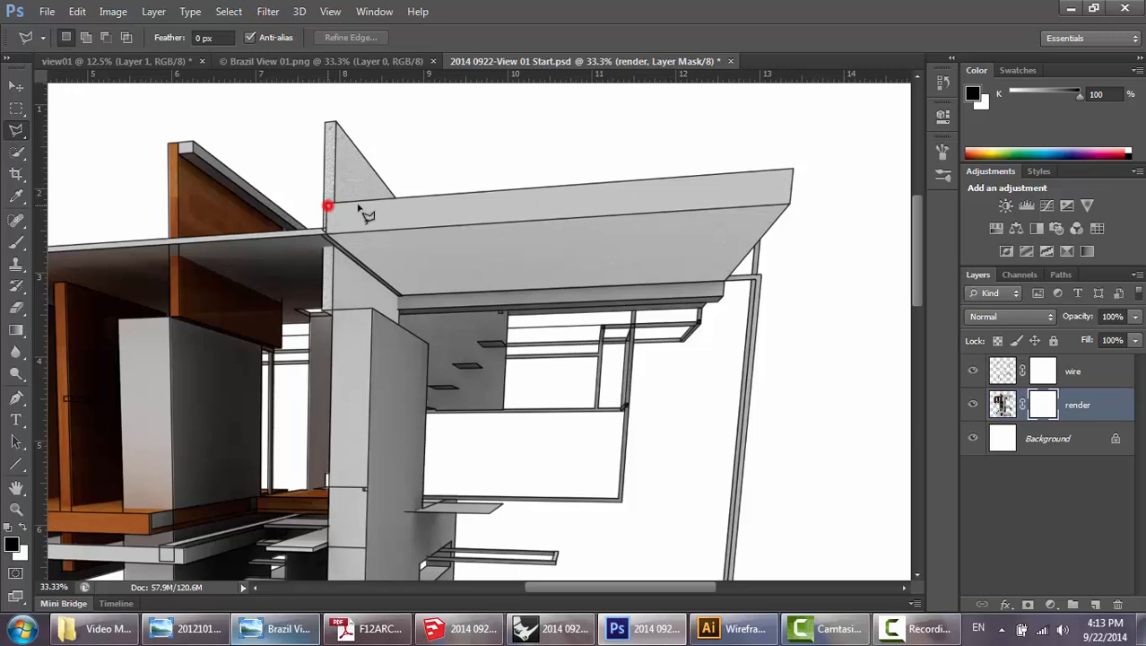
{"action": "left_click", "coordinate": [794, 169]}
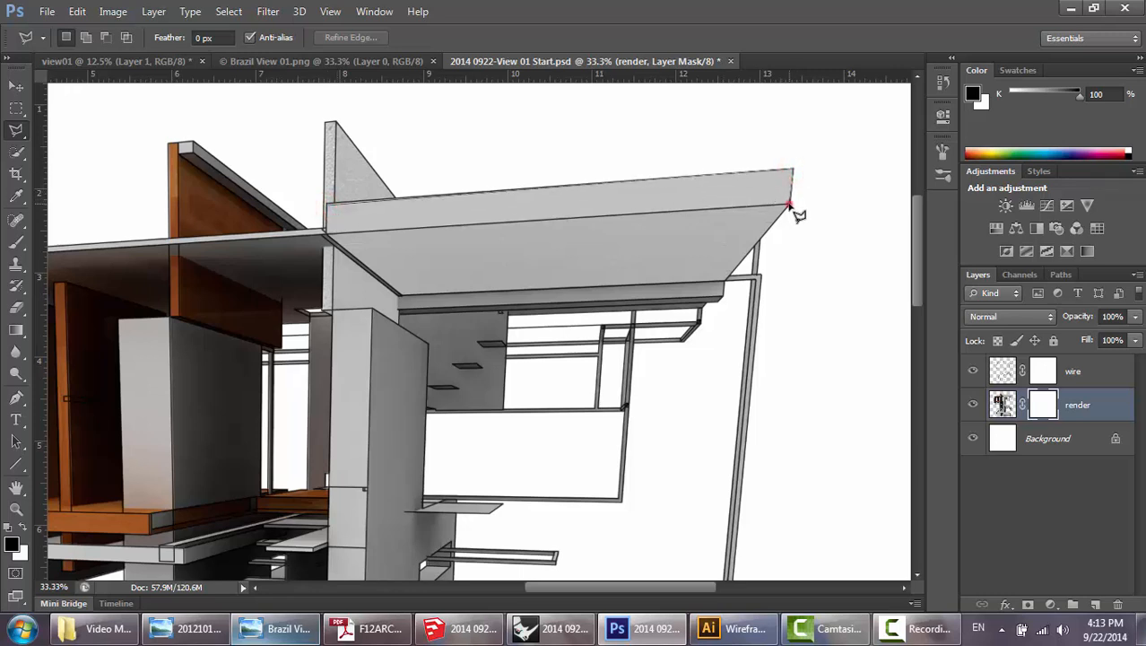
{"action": "left_click", "coordinate": [790, 205]}
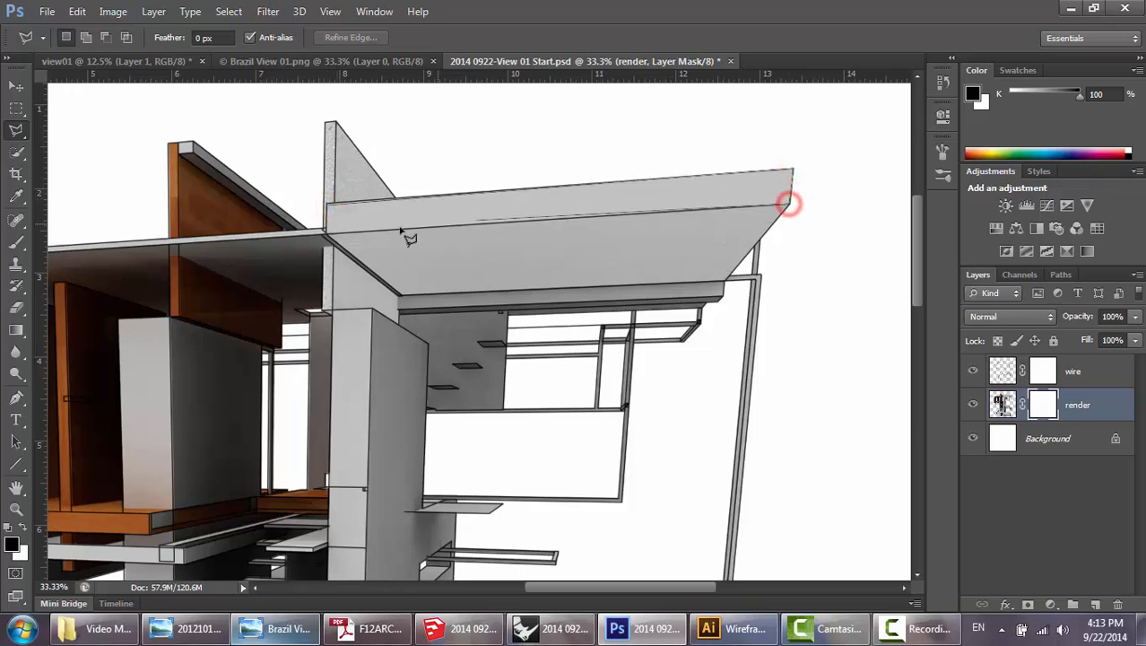
{"action": "double_click", "coordinate": [329, 236]}
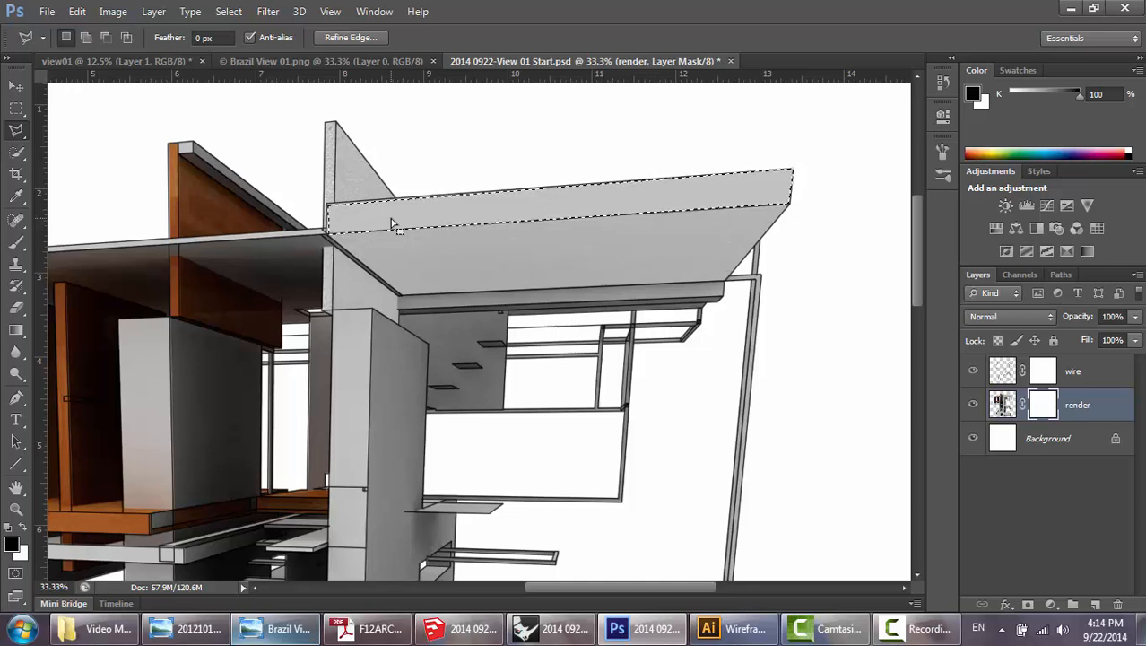
Fill the selected roof slab face with black on the render layer's mask and clear the selection.
{"action": "key", "text": "alt+BackSpace"}
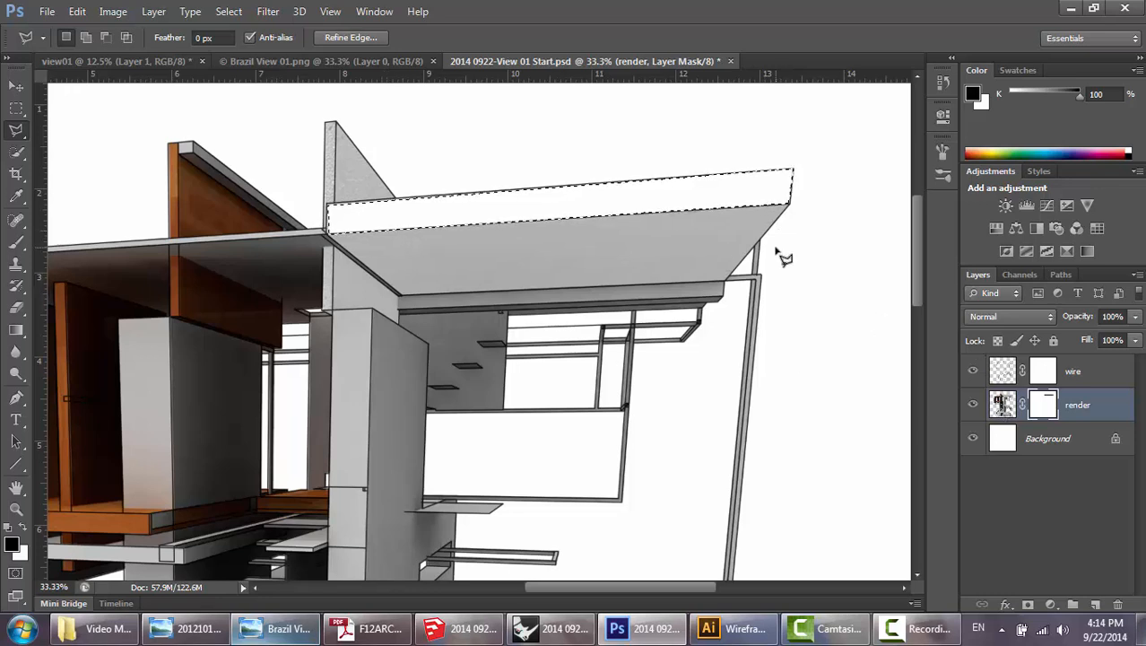
{"action": "key", "text": "ctrl+d"}
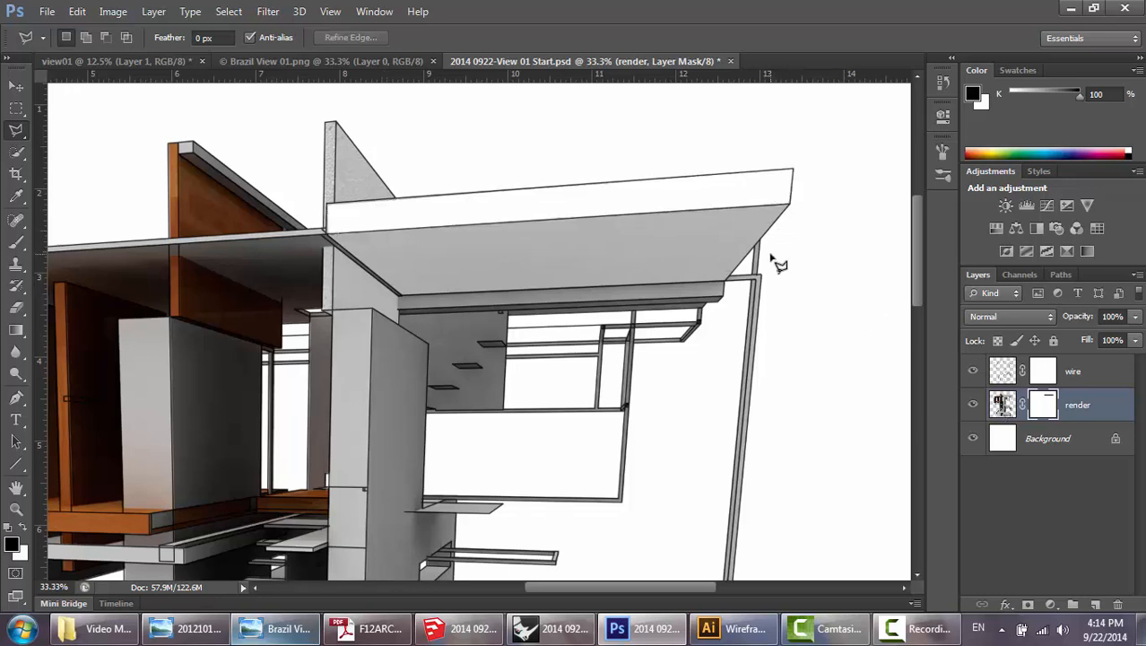
Look over the tower's lower levels, check the finished reference perspective in Windows Photo Viewer, and return to Photoshop.
{"action": "left_click_drag", "start_coordinate": [623, 330], "coordinate": [739, 190]}
{"action": "left_click_drag", "start_coordinate": [591, 395], "coordinate": [658, 294]}
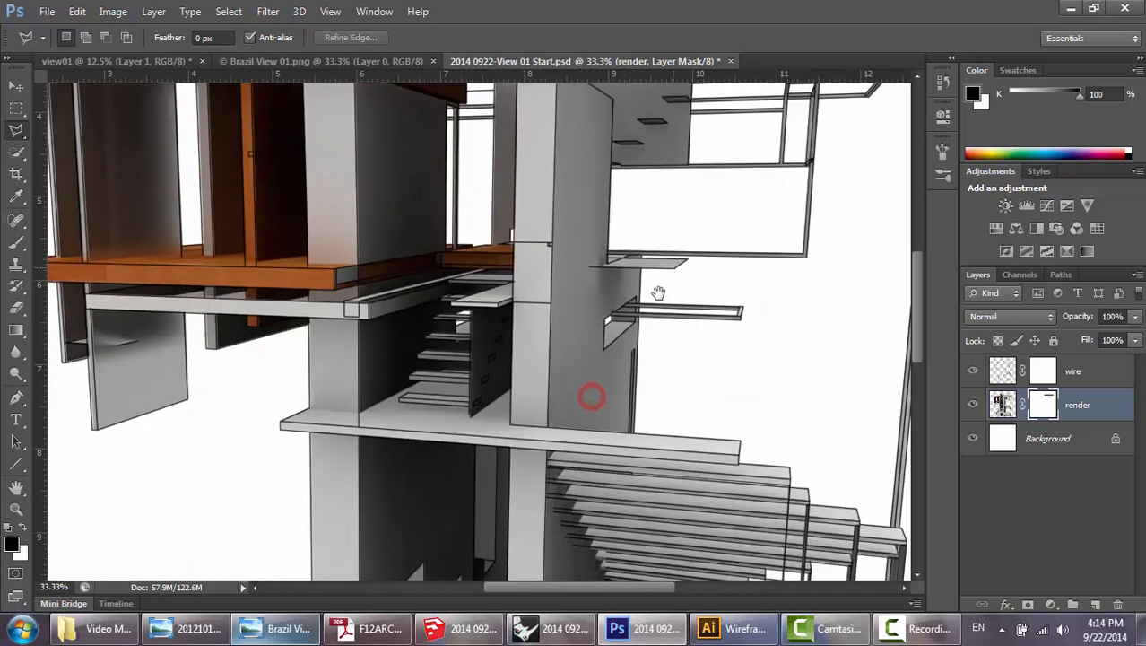
{"action": "left_click_drag", "start_coordinate": [552, 386], "coordinate": [607, 420]}
{"action": "left_click_drag", "start_coordinate": [481, 282], "coordinate": [512, 351]}
{"action": "left_click_drag", "start_coordinate": [450, 253], "coordinate": [453, 283]}
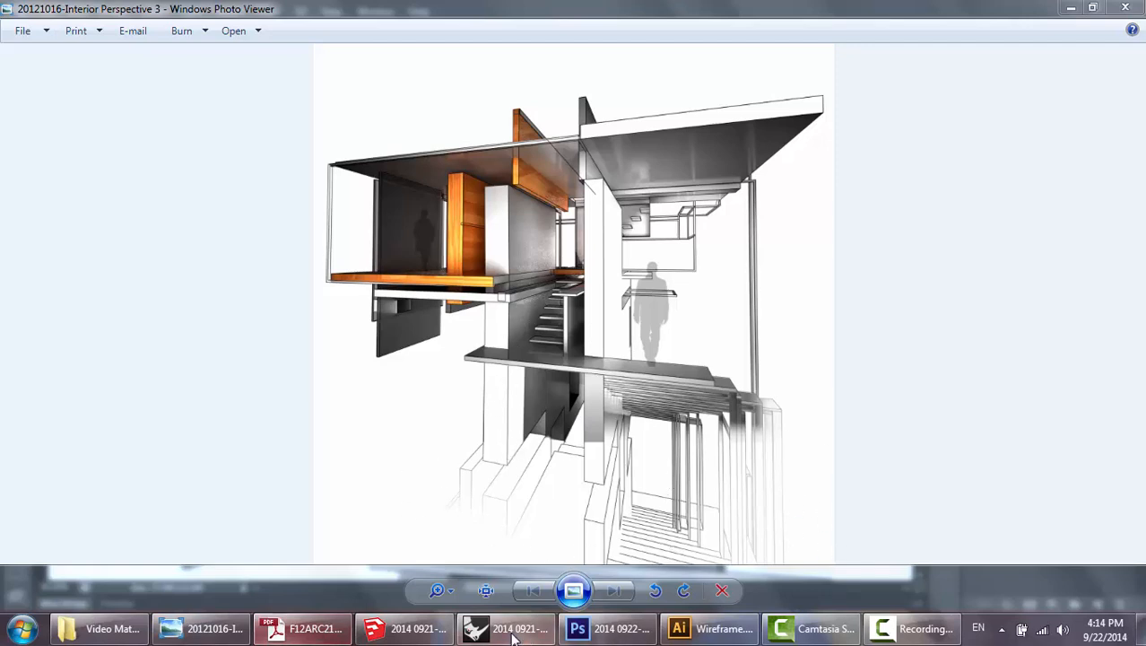
{"action": "left_click", "coordinate": [605, 628]}
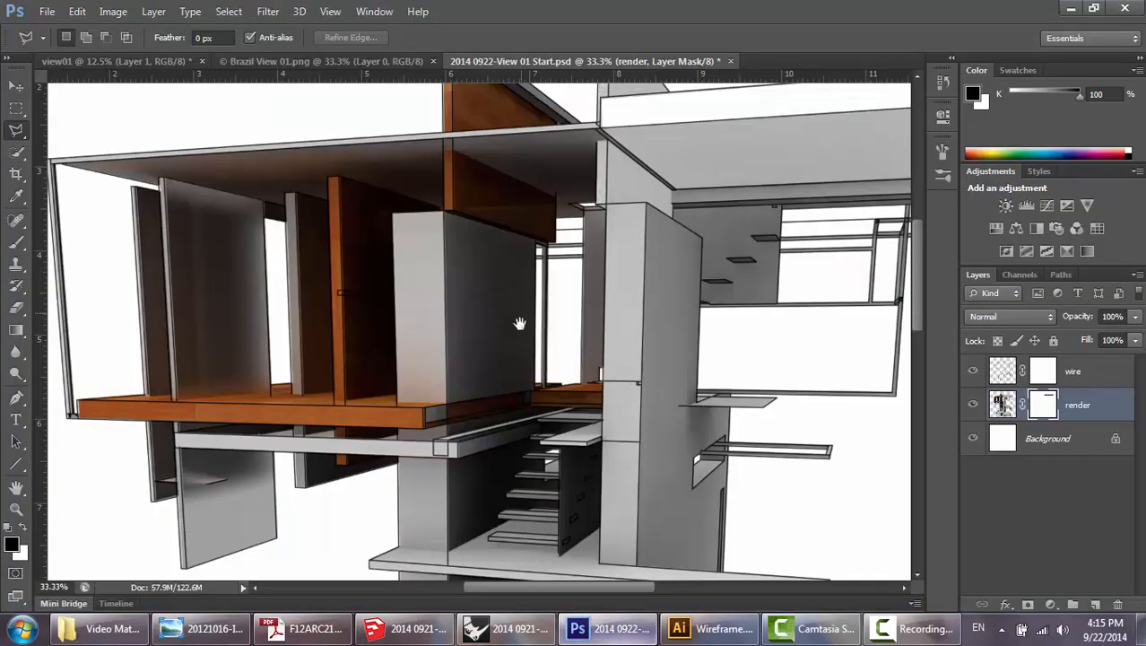
Mask out the render on the stair-side column's front face above the long slab with a black-filled lasso selection, and deselect.
{"action": "mouse_move", "coordinate": [516, 332]}
{"action": "left_mouse_down"}
{"action": "mouse_move", "coordinate": [529, 200]}
{"action": "mouse_move", "coordinate": [529, 235]}
{"action": "left_mouse_up"}
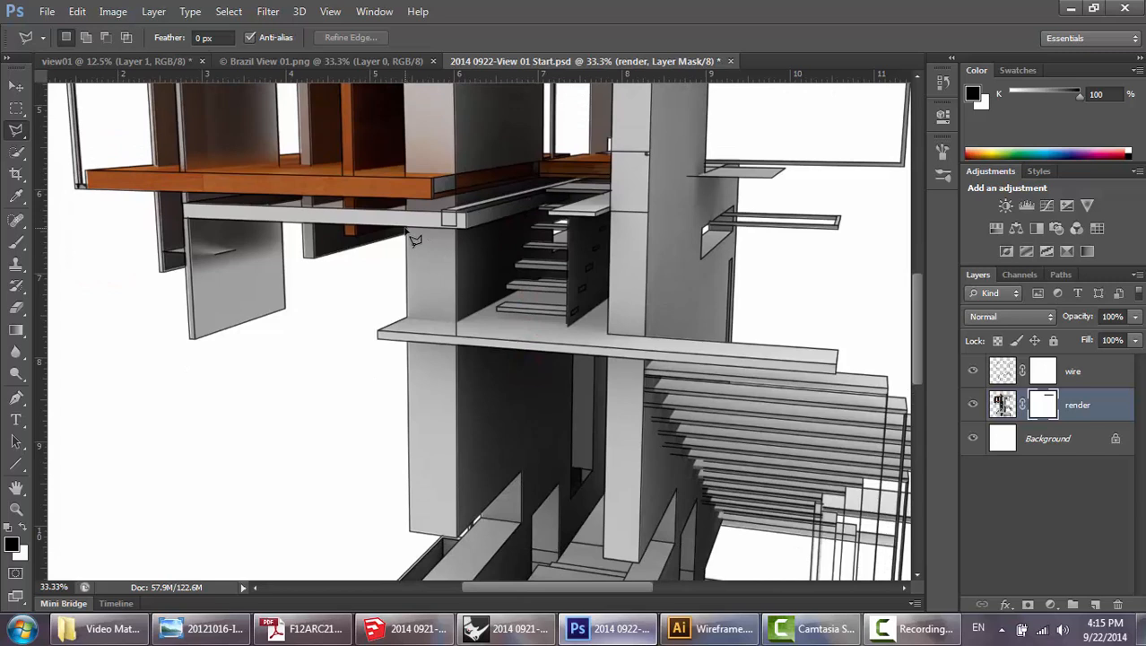
{"action": "left_click", "coordinate": [415, 238]}
{"action": "left_click", "coordinate": [455, 228]}
{"action": "left_click", "coordinate": [458, 319]}
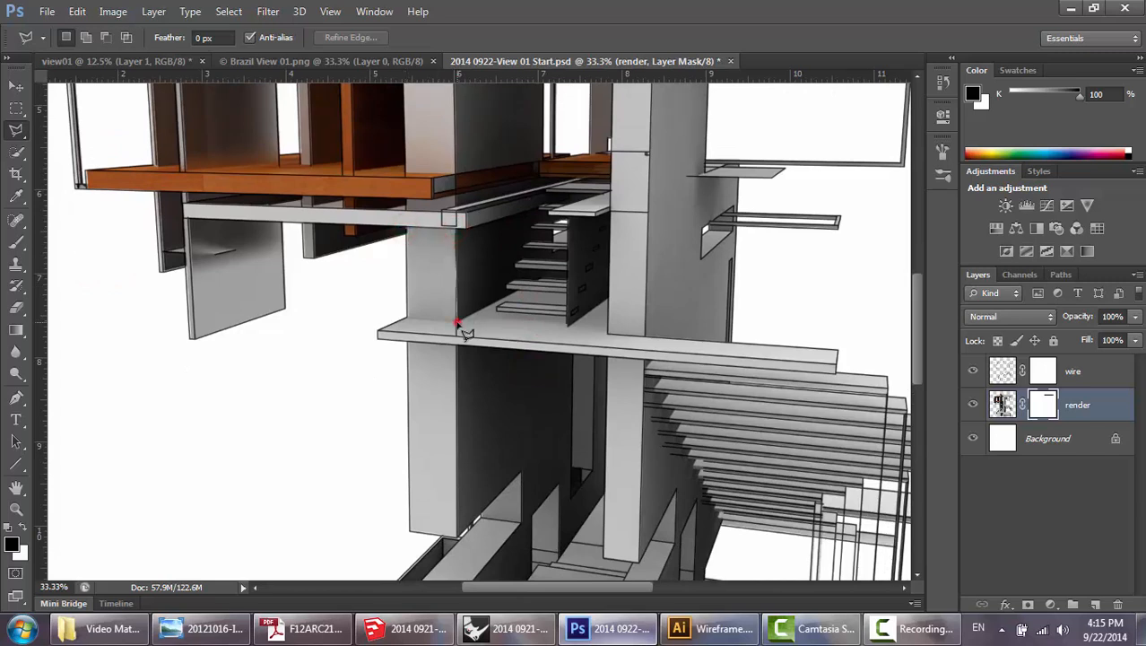
{"action": "double_click", "coordinate": [407, 319]}
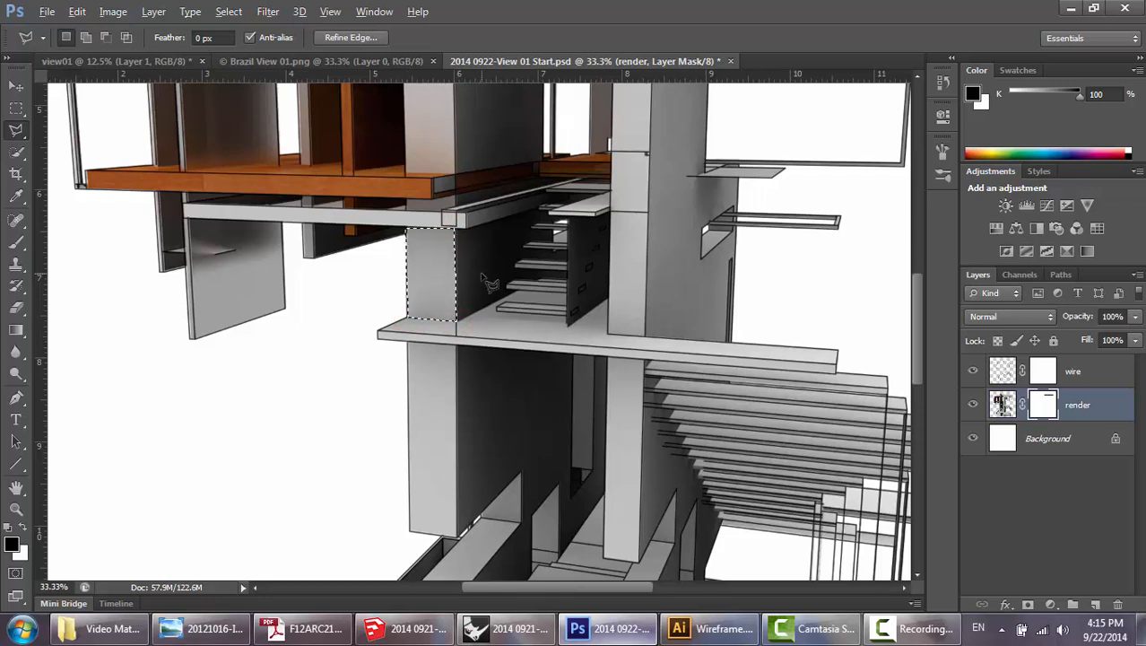
{"action": "key", "text": "alt+BackSpace"}
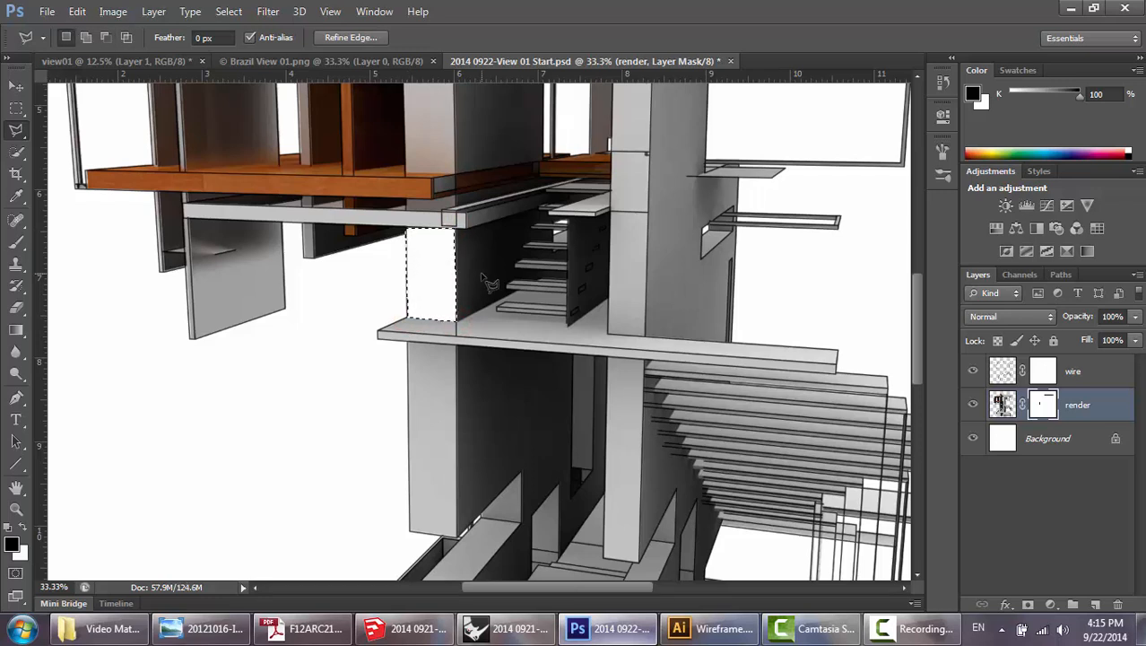
{"action": "key", "text": "ctrl+d"}
Mask out the render on the same column's front face below the long slab with a black-filled four-cornered lasso selection, and deselect.
{"action": "scroll", "coordinate": [484, 287], "scroll_direction": "down", "scroll_amount": 3}
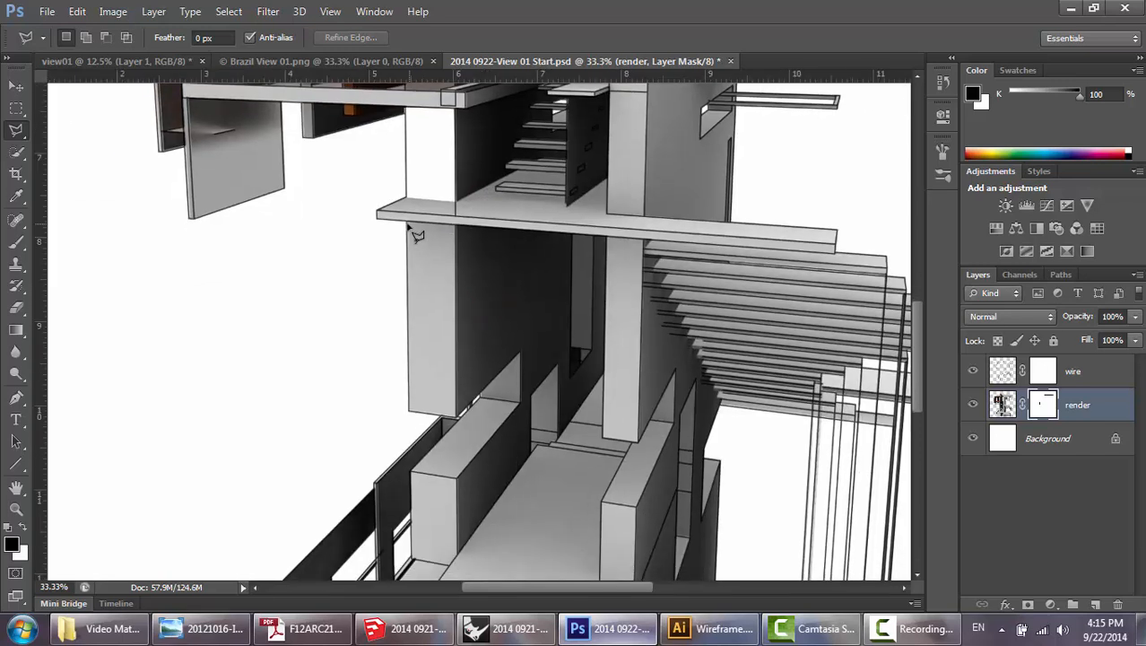
{"action": "left_click", "coordinate": [406, 223]}
{"action": "left_click", "coordinate": [457, 225]}
{"action": "left_click", "coordinate": [456, 414]}
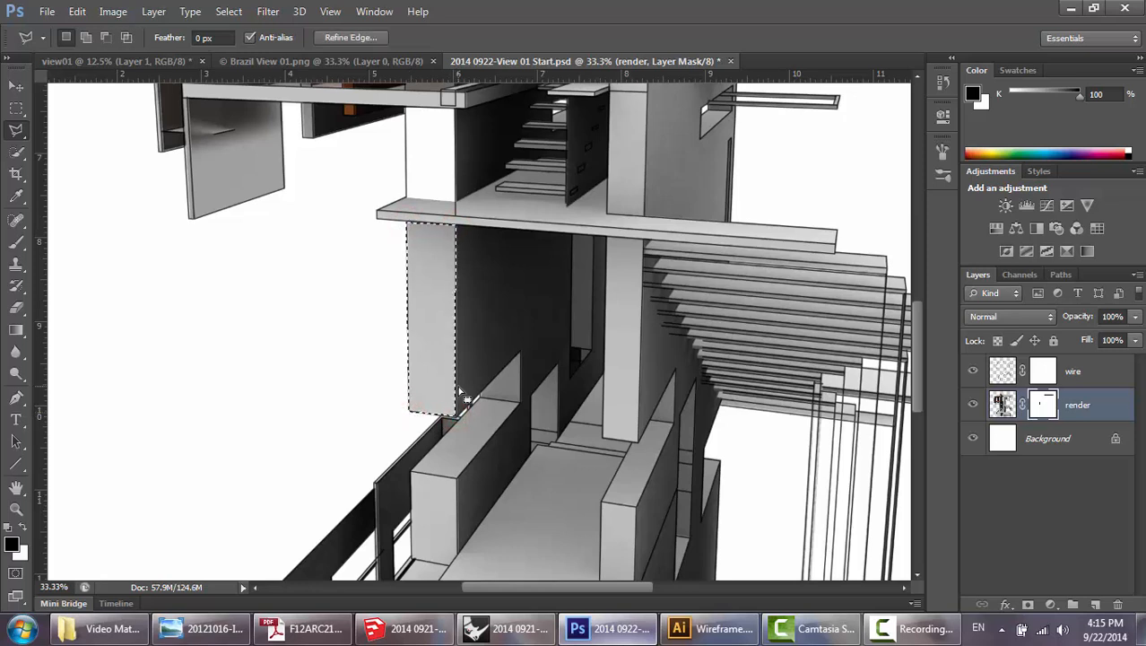
{"action": "double_click", "coordinate": [408, 413]}
{"action": "key", "text": "ctrl+d"}
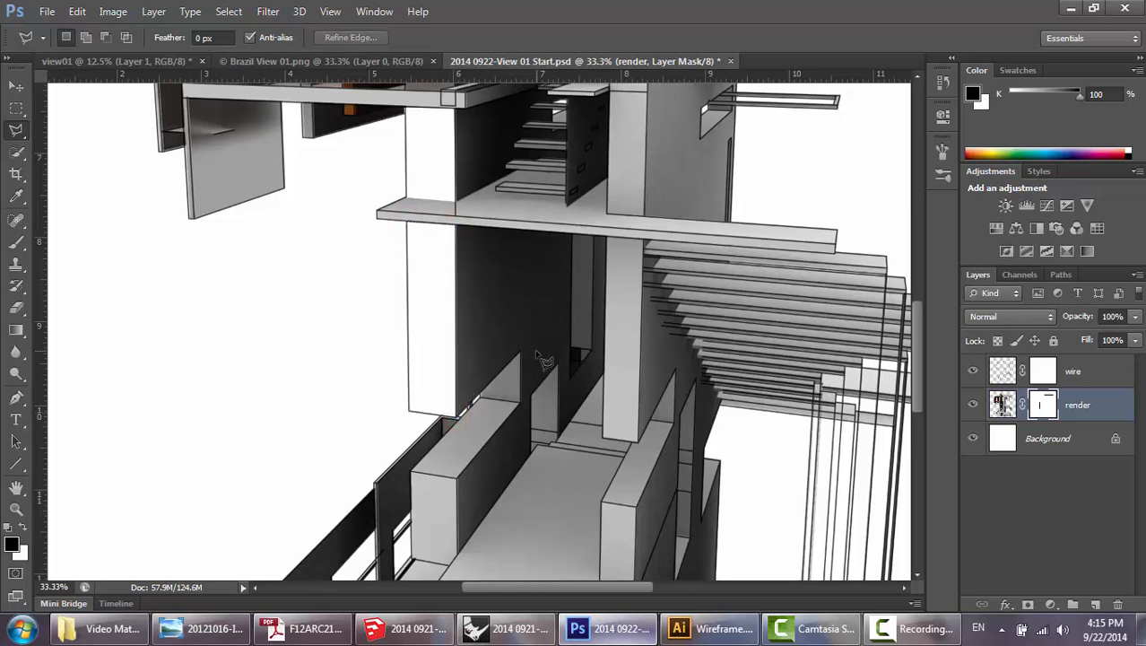
Outline the front and side faces of the tall central column above the long slab, fill them with black on the render mask, and deselect.
{"action": "left_click_drag", "start_coordinate": [729, 249], "coordinate": [415, 360]}
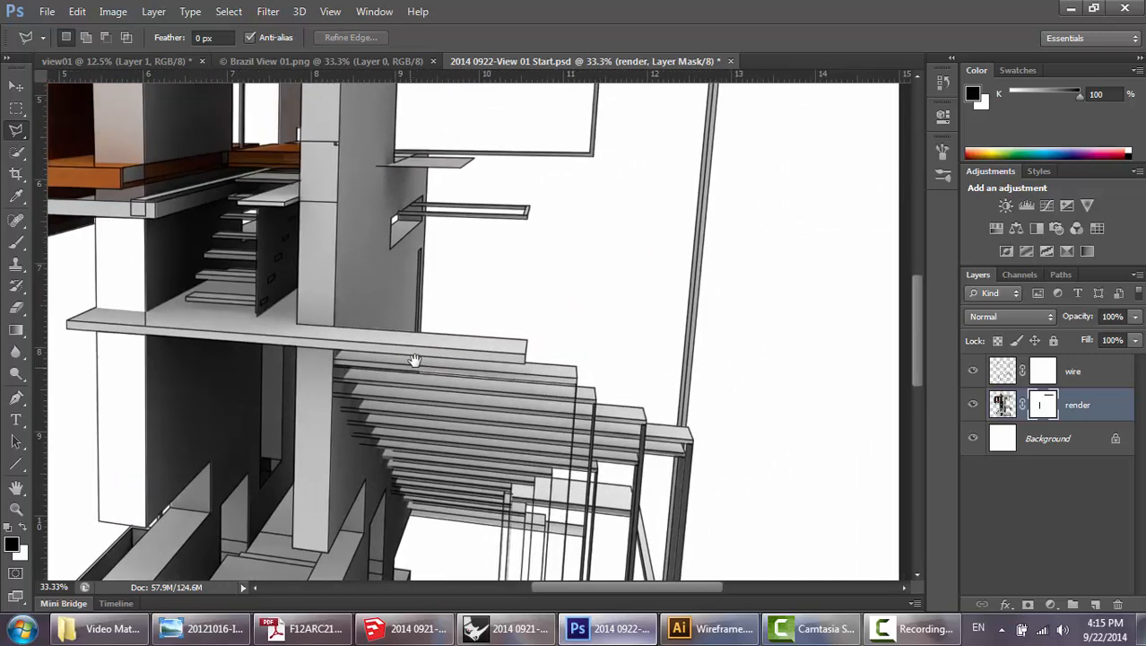
{"action": "left_click_drag", "start_coordinate": [399, 230], "coordinate": [423, 394]}
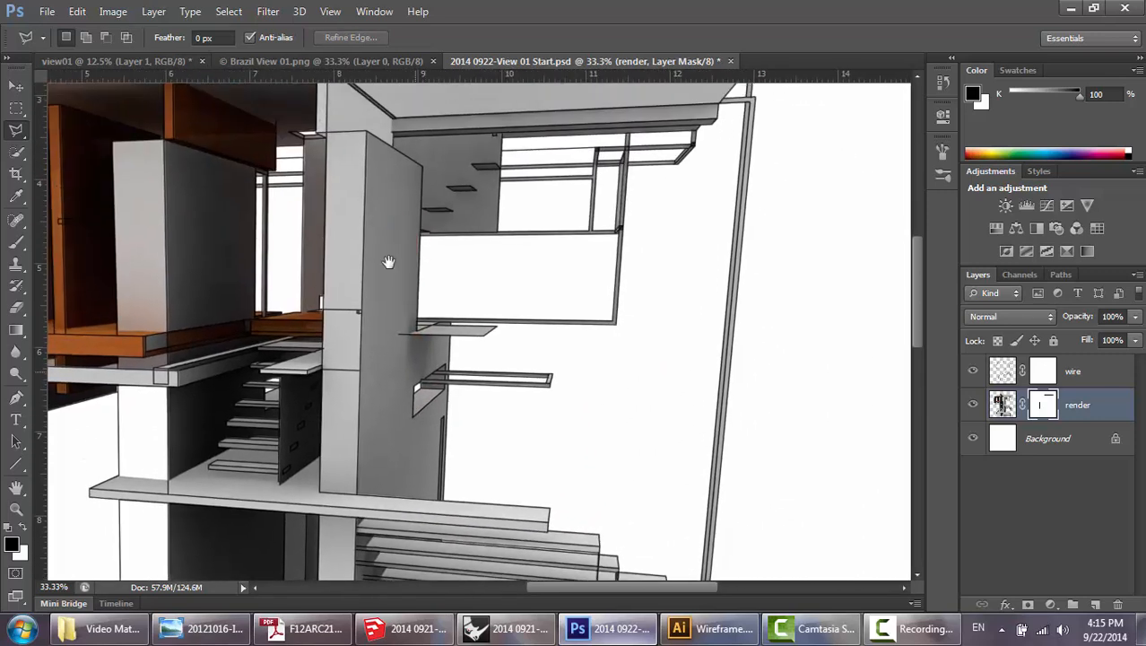
{"action": "left_click", "coordinate": [325, 130]}
{"action": "left_click", "coordinate": [364, 132]}
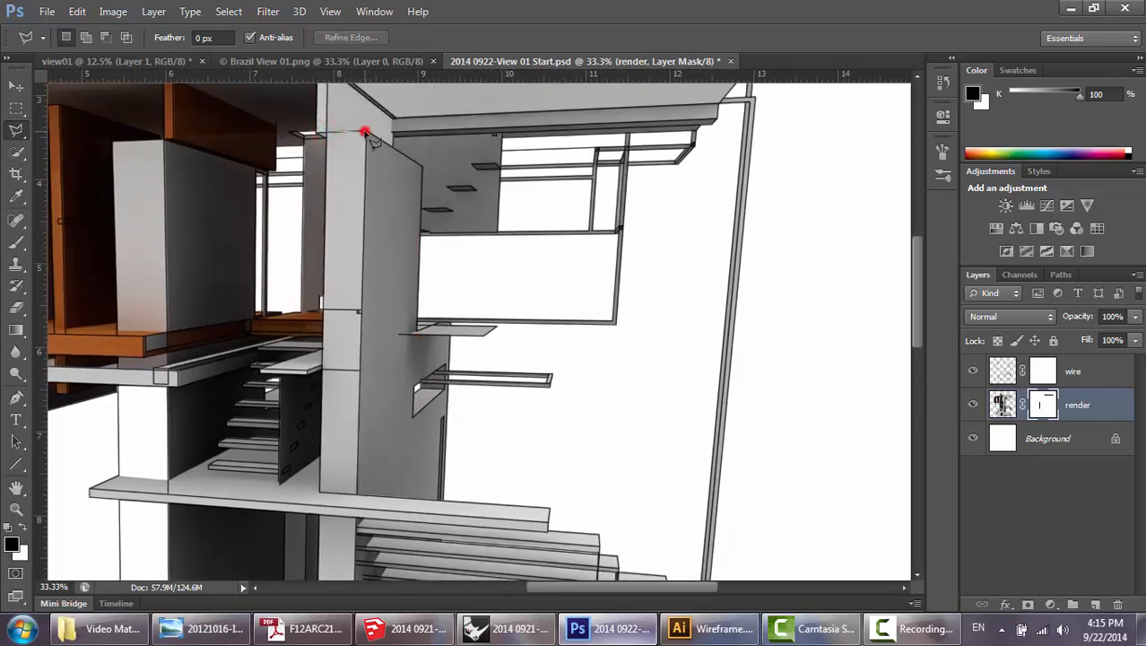
{"action": "left_click", "coordinate": [423, 167]}
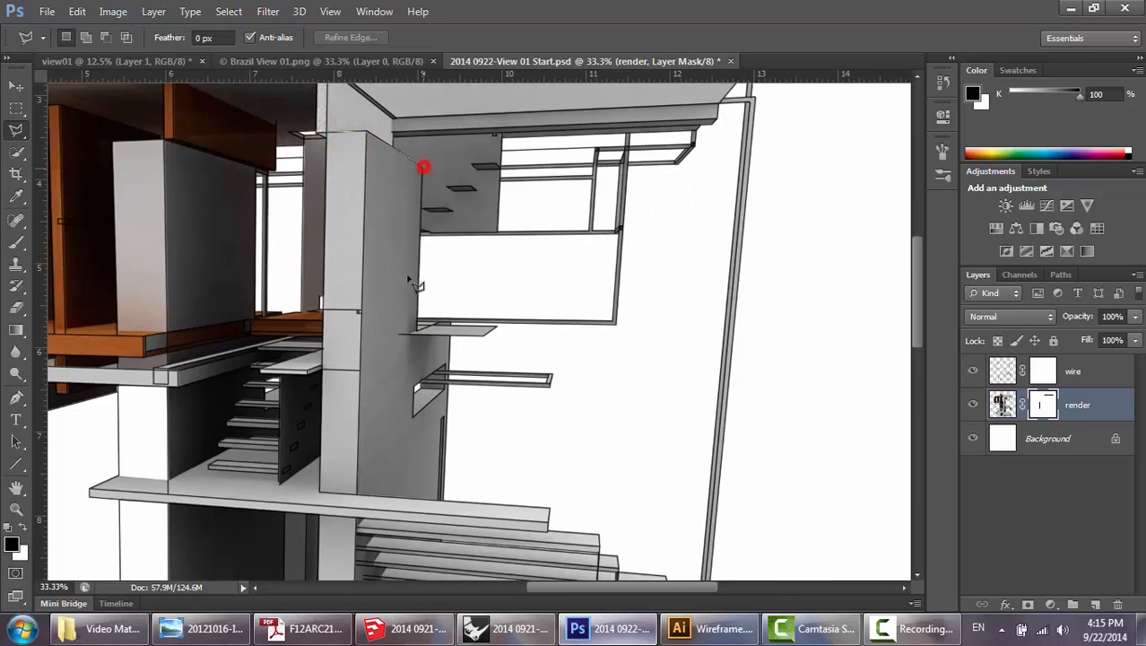
{"action": "left_click", "coordinate": [415, 332]}
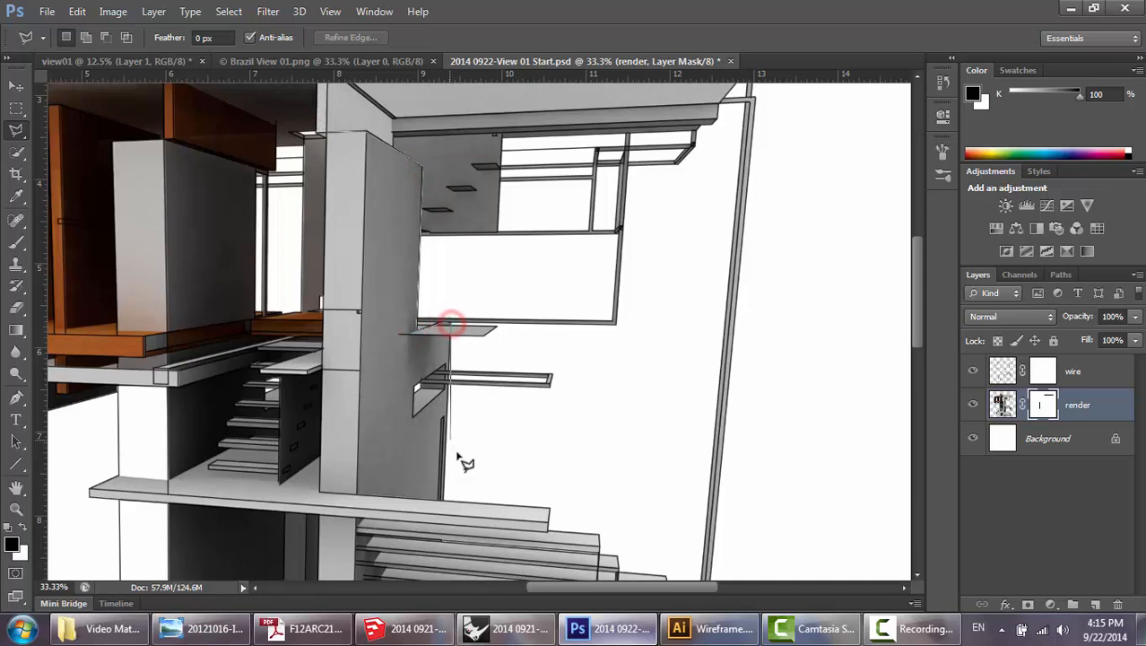
{"action": "left_click", "coordinate": [441, 499]}
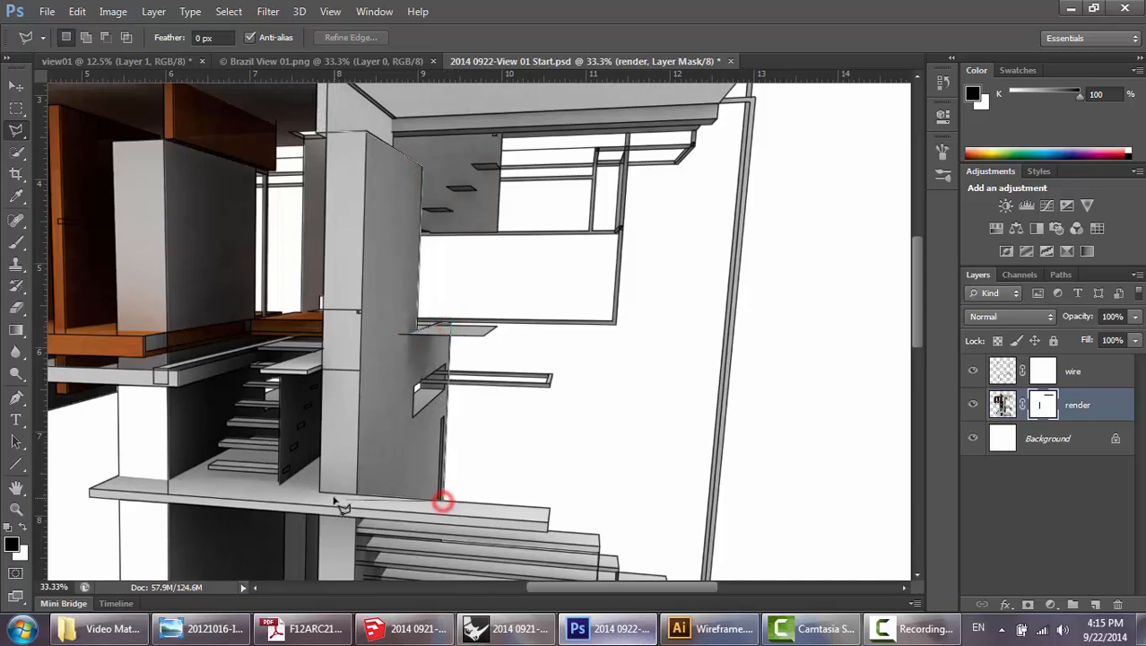
{"action": "left_click", "coordinate": [321, 492]}
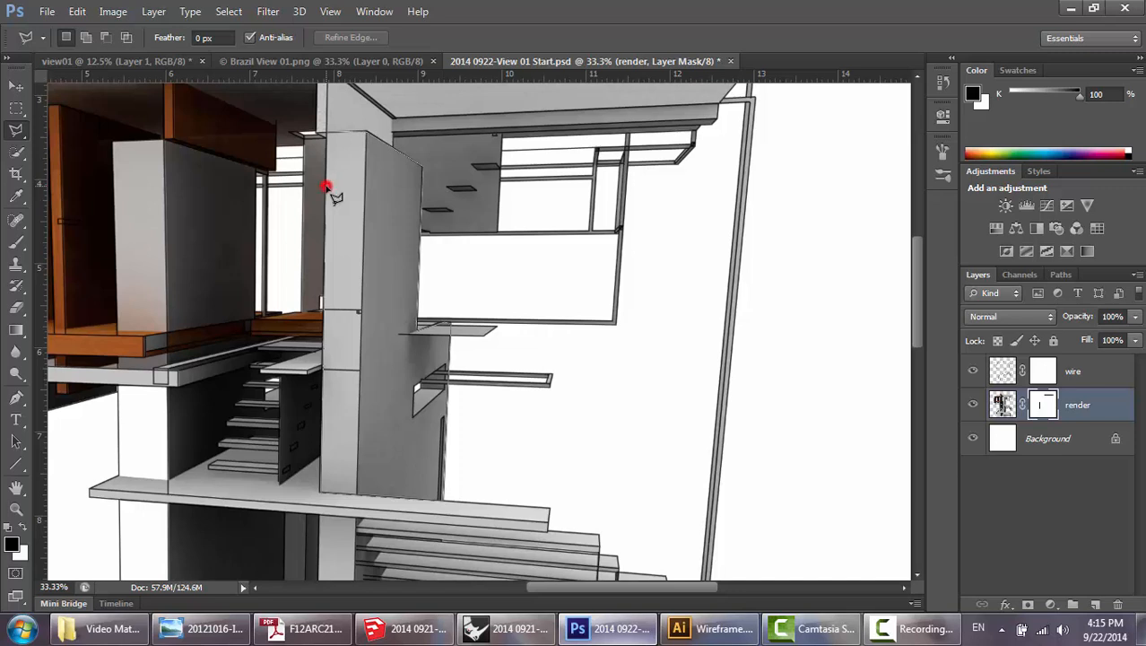
{"action": "double_click", "coordinate": [328, 188]}
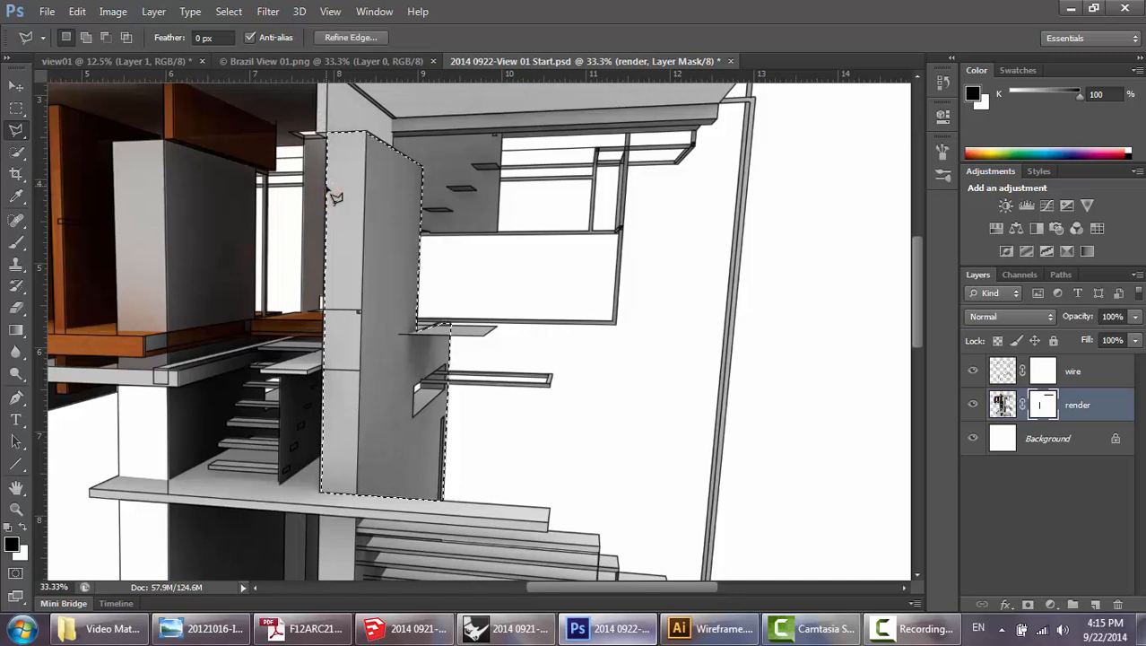
{"action": "key", "text": "alt+BackSpace"}
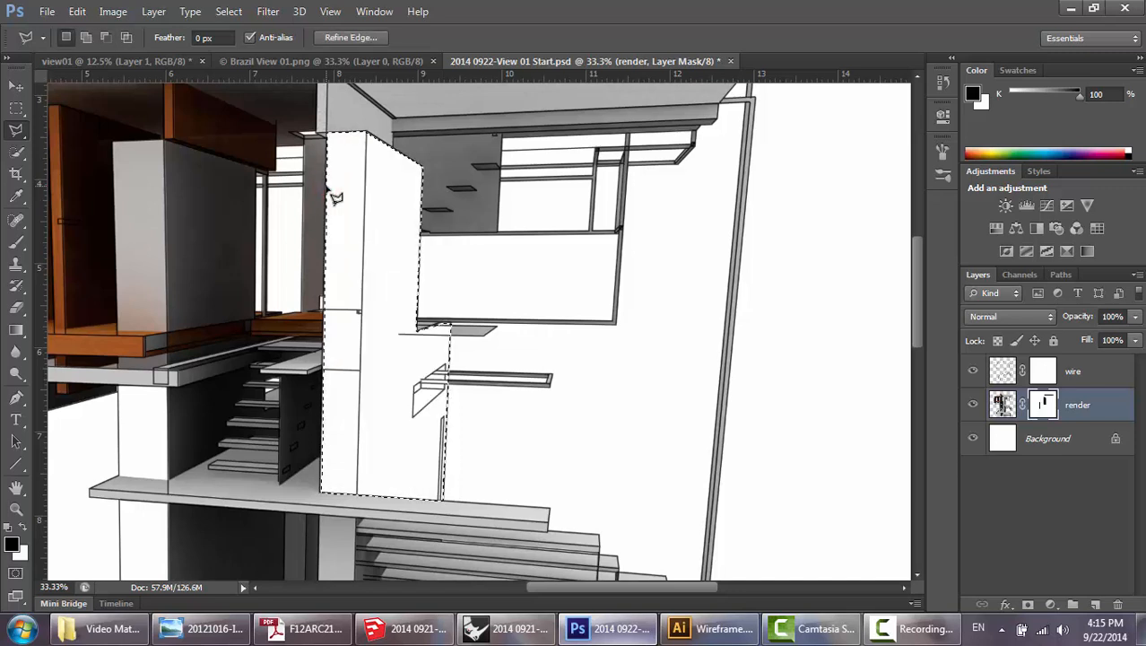
{"action": "key", "text": "ctrl+d"}
Lasso the whole base of the tower from just above the lowest walkway to below the ground plane, fill the mask black there, and deselect.
{"action": "left_click_drag", "start_coordinate": [506, 279], "coordinate": [525, 145]}
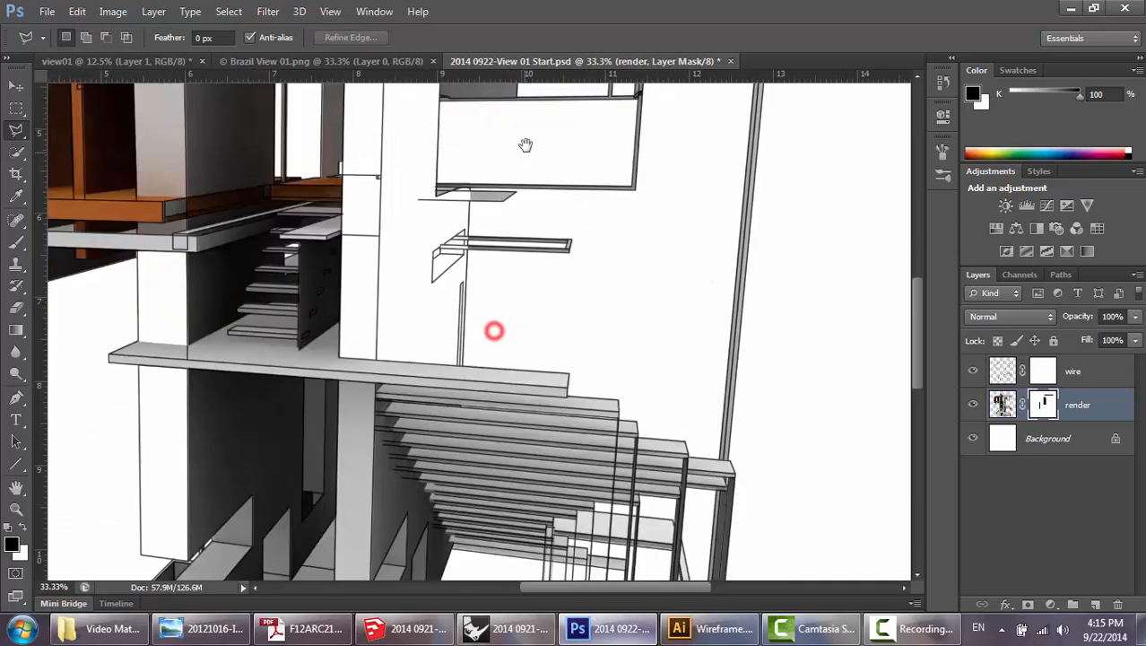
{"action": "left_click_drag", "start_coordinate": [550, 306], "coordinate": [578, 146]}
{"action": "left_click_drag", "start_coordinate": [411, 313], "coordinate": [483, 213]}
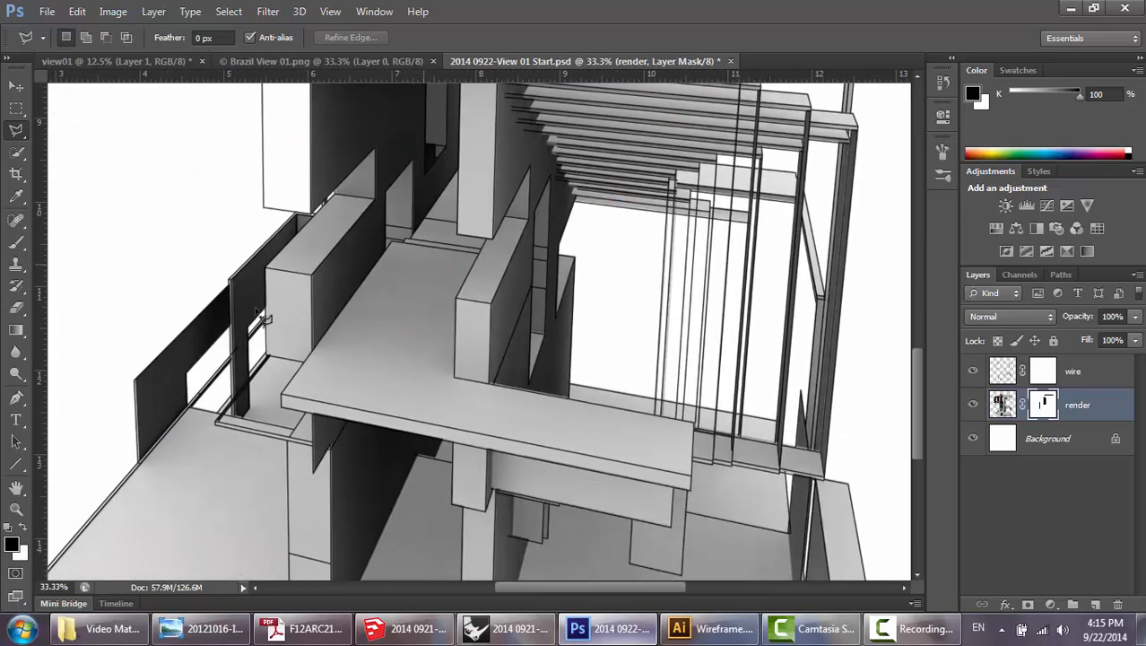
{"action": "left_click", "coordinate": [100, 306]}
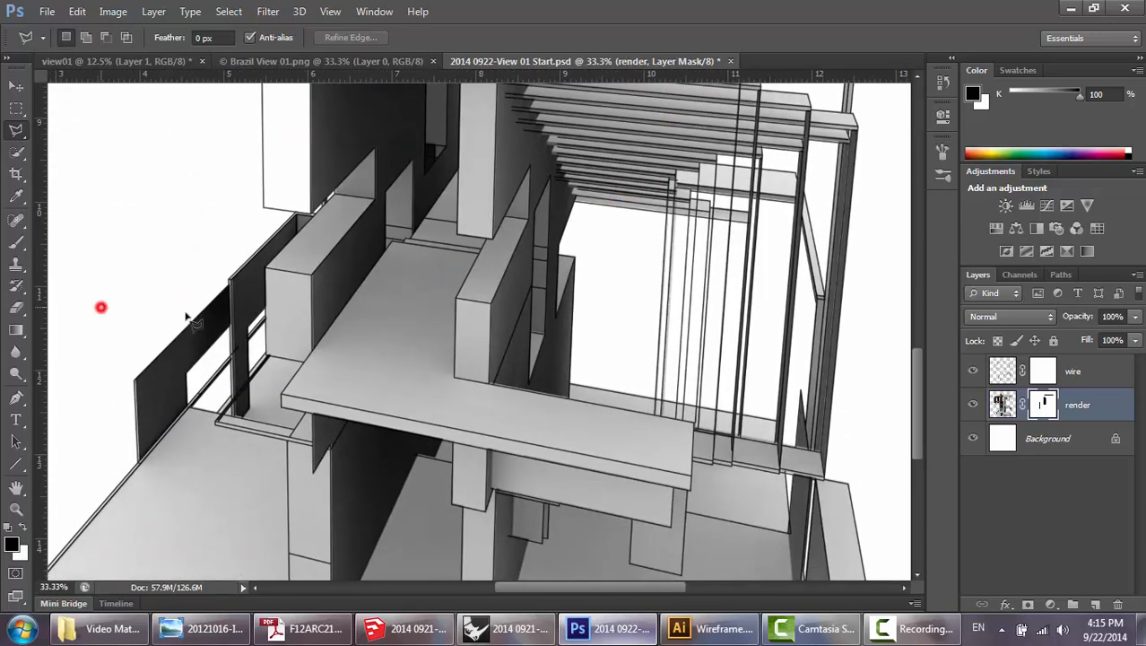
{"action": "left_click", "coordinate": [889, 324]}
{"action": "key", "text": "space"}
{"action": "mouse_move", "coordinate": [862, 444]}
{"action": "left_mouse_down"}
{"action": "mouse_move", "coordinate": [819, 213]}
{"action": "mouse_move", "coordinate": [823, 231]}
{"action": "left_mouse_up"}
{"action": "left_click", "coordinate": [878, 396]}
{"action": "key", "text": "space"}
{"action": "left_click_drag", "start_coordinate": [222, 396], "coordinate": [573, 397]}
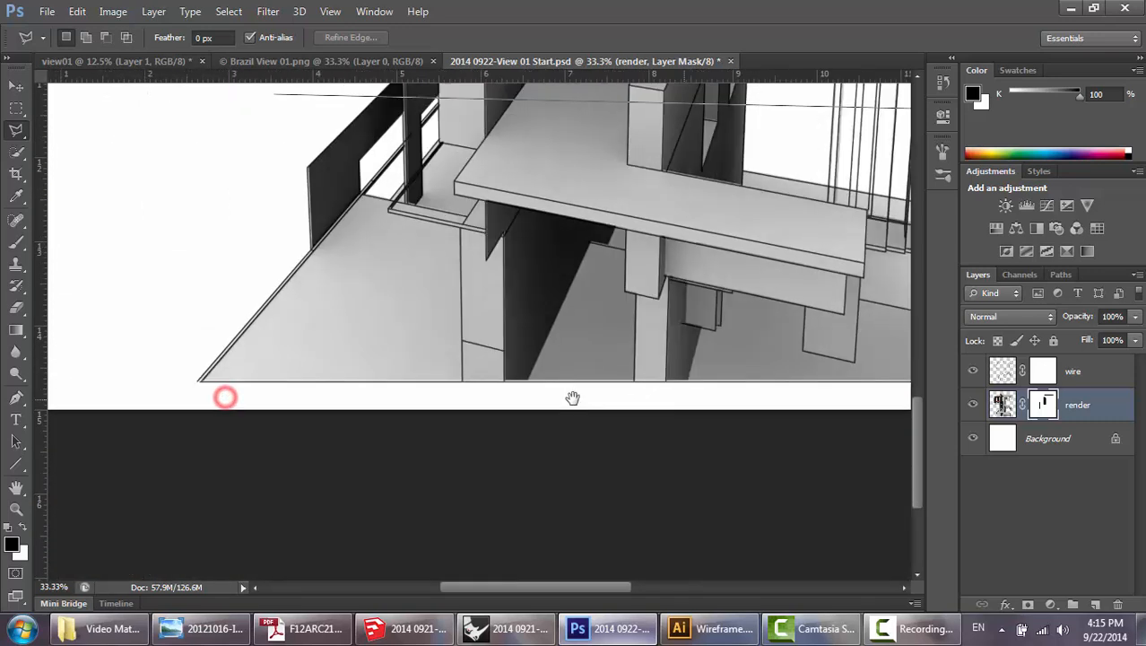
{"action": "left_click", "coordinate": [214, 397]}
{"action": "key", "text": "space"}
{"action": "left_click_drag", "start_coordinate": [297, 215], "coordinate": [291, 298]}
{"action": "left_click", "coordinate": [331, 217]}
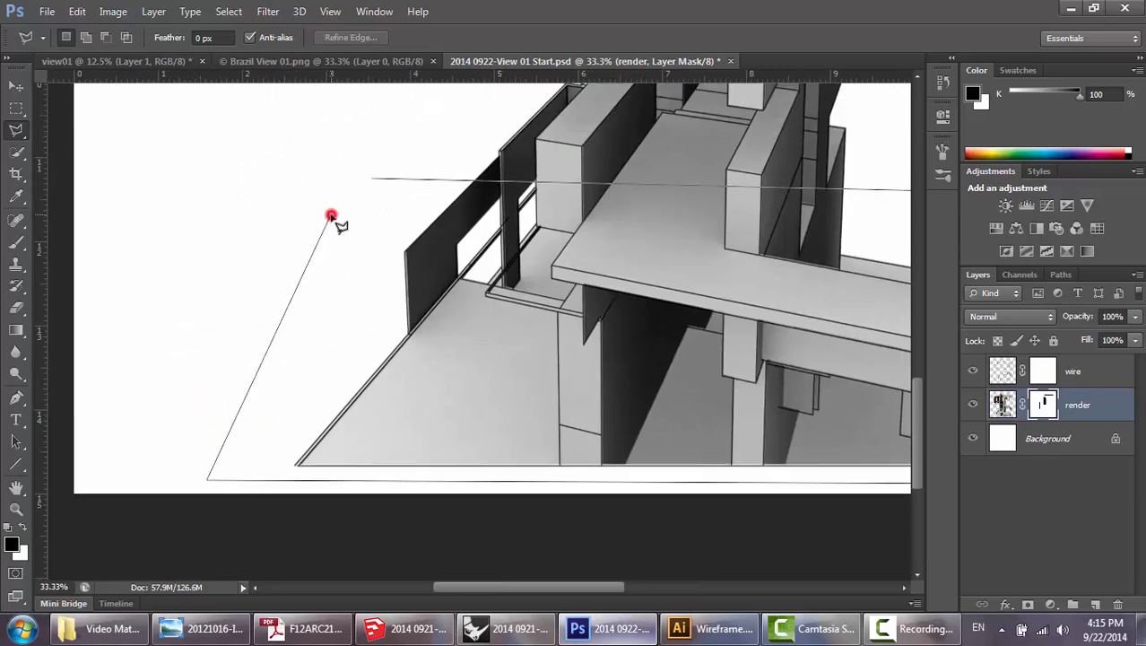
{"action": "left_click", "coordinate": [330, 216]}
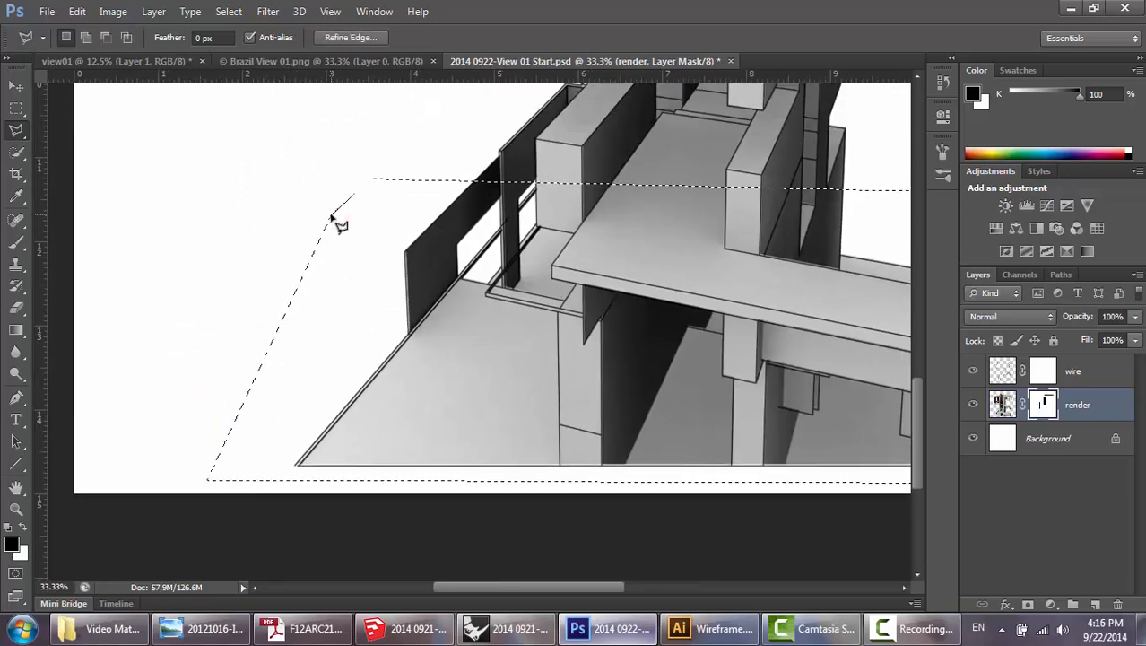
{"action": "key", "text": "alt+BackSpace"}
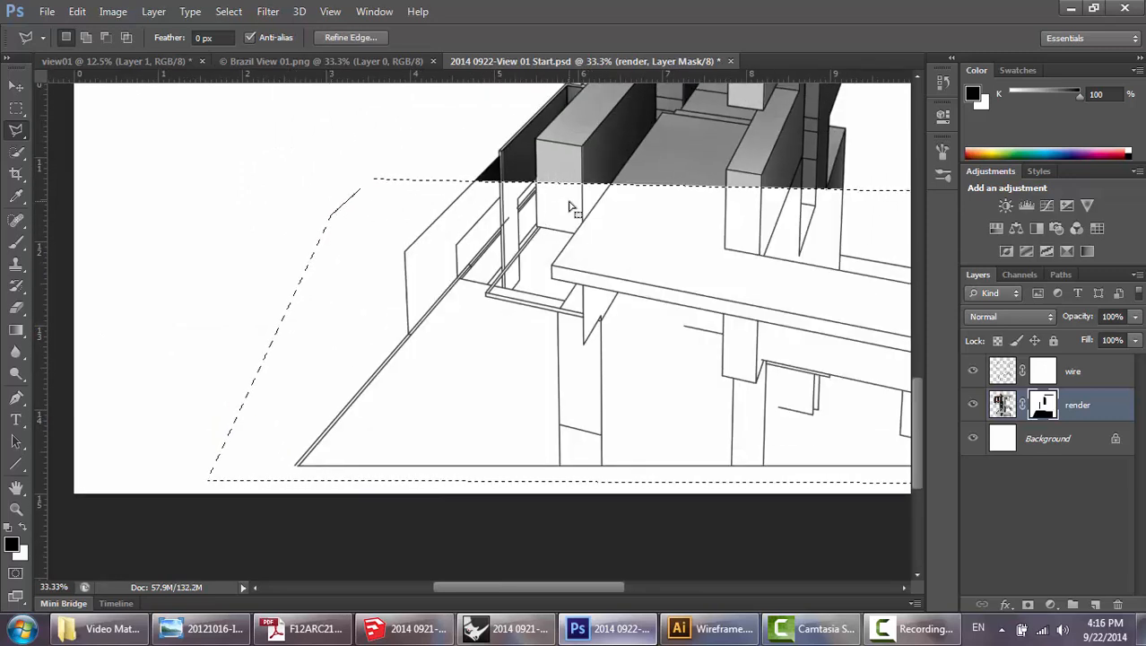
{"action": "key", "text": "ctrl+d"}
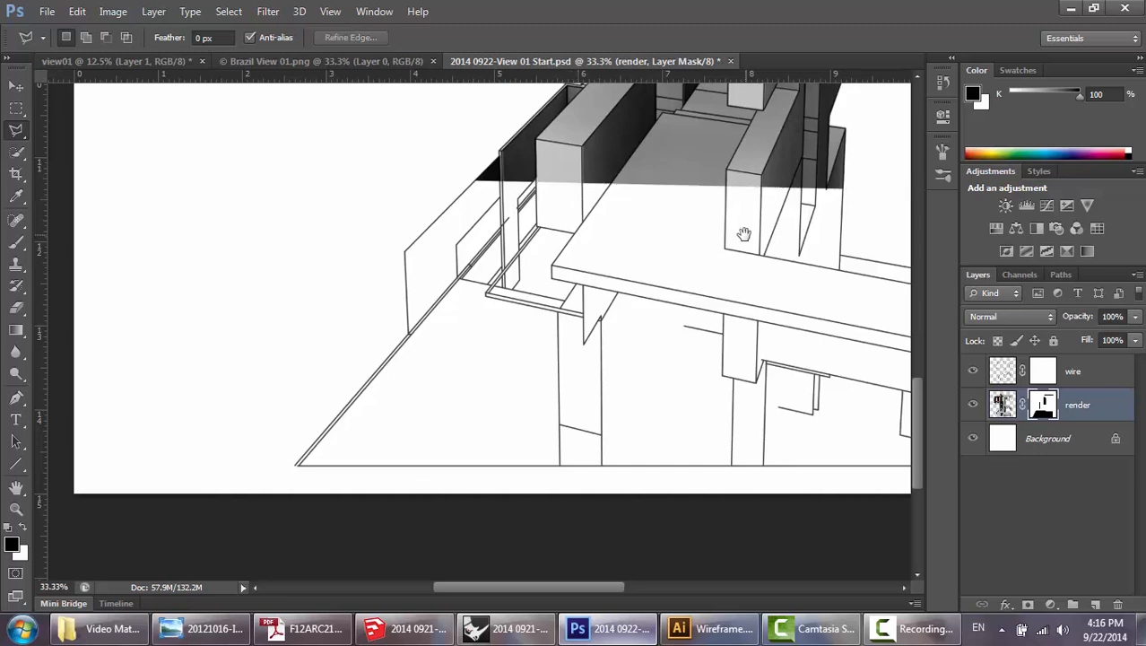
Fit the whole image in view, compare the render with its layer mask disabled and enabled, and leave the mask targeted.
{"action": "left_click_drag", "start_coordinate": [744, 235], "coordinate": [528, 263]}
{"action": "key", "text": "ctrl+0"}
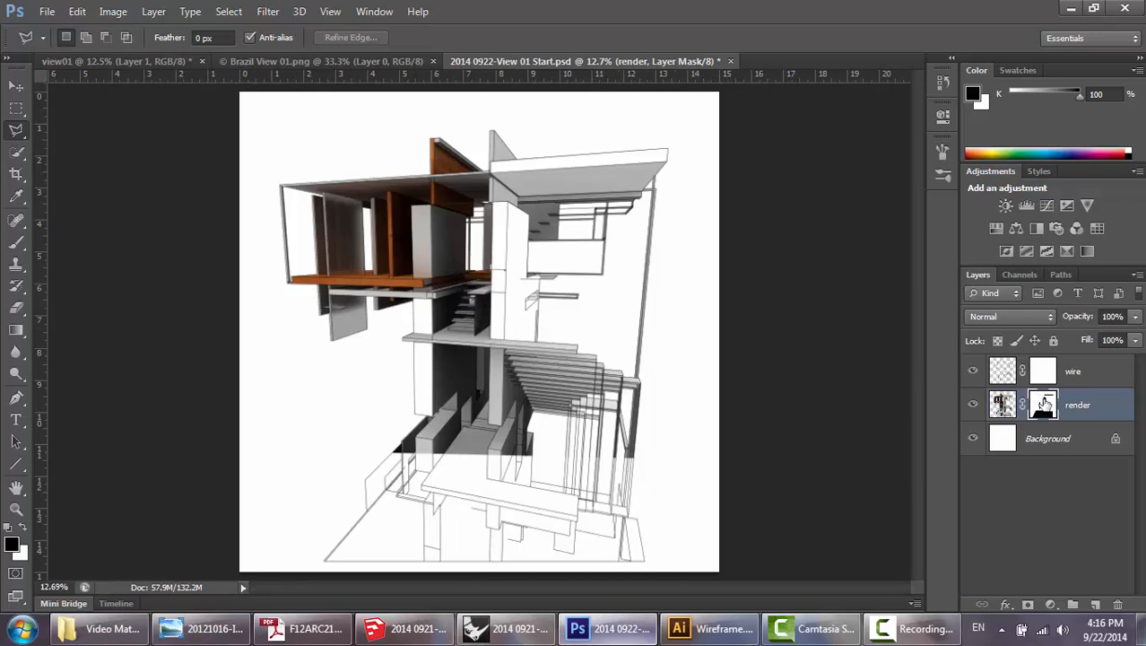
{"action": "left_click", "coordinate": [1003, 404]}
{"action": "left_click", "coordinate": [1044, 404]}
{"action": "left_click", "coordinate": [1045, 404], "text": "shift"}
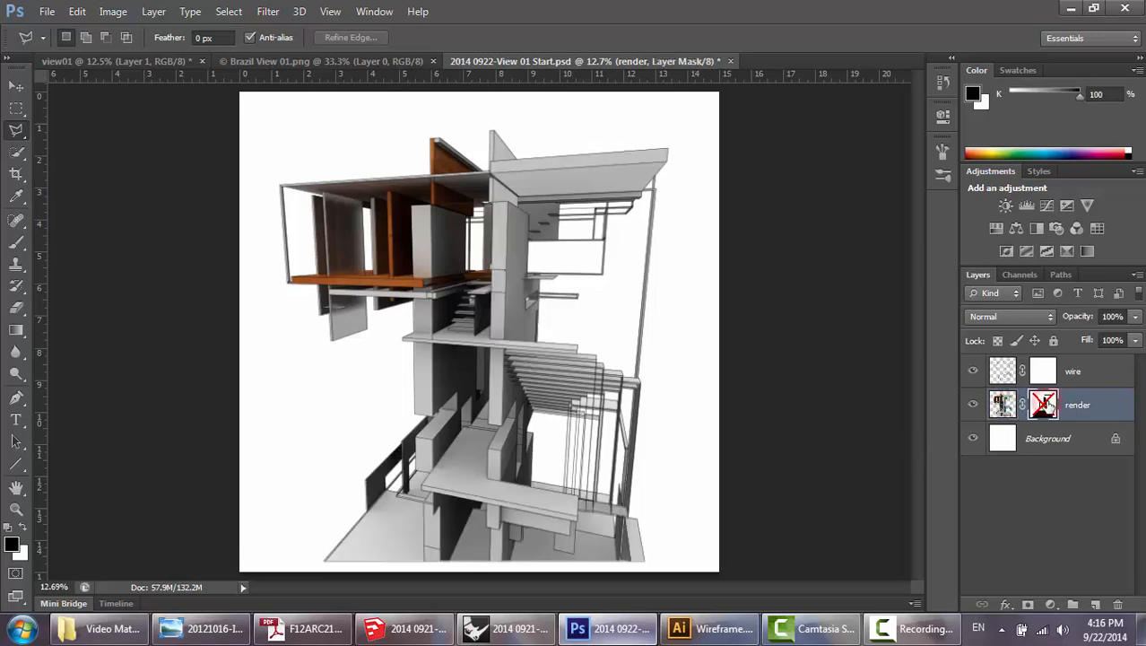
{"action": "left_click", "coordinate": [1043, 404], "text": "shift"}
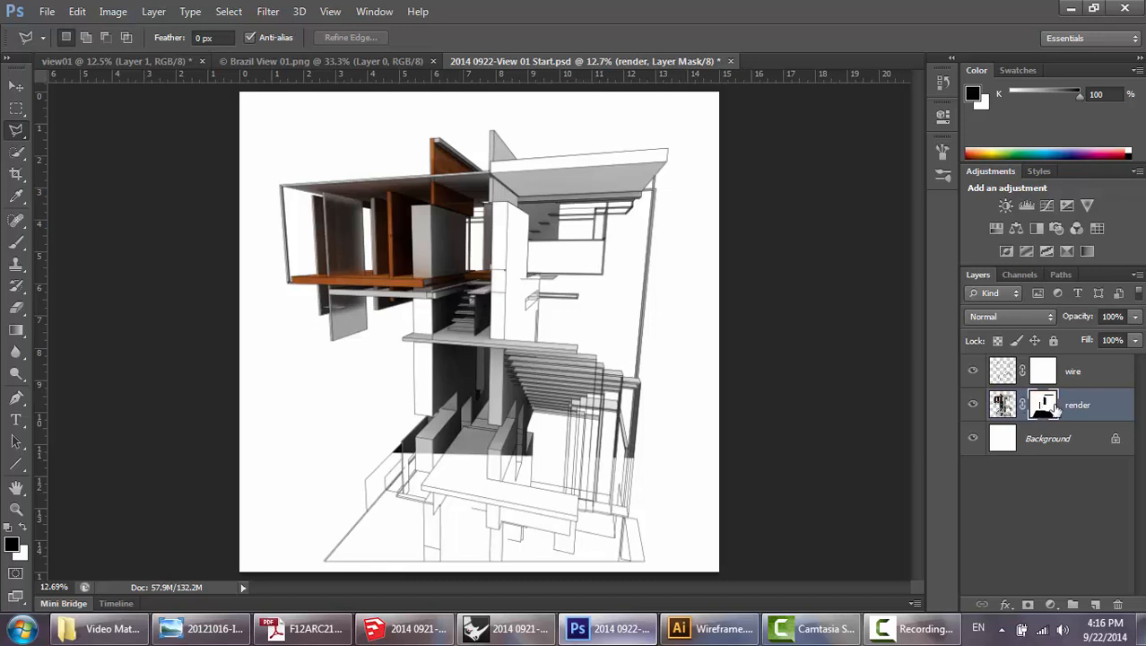
{"action": "left_click", "coordinate": [1003, 405]}
{"action": "left_click", "coordinate": [1044, 404]}
Choose the Brush Tool, check the fading in the reference perspective in Windows Photo Viewer, and return to Photoshop.
{"action": "left_click", "coordinate": [15, 244]}
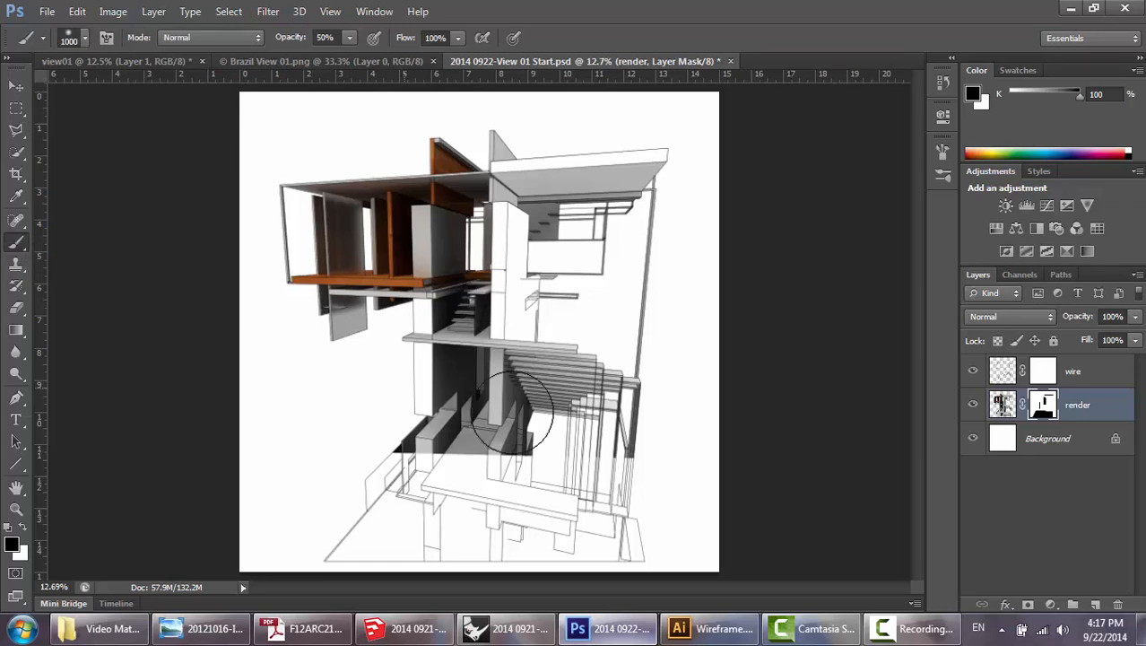
{"action": "left_click", "coordinate": [200, 628]}
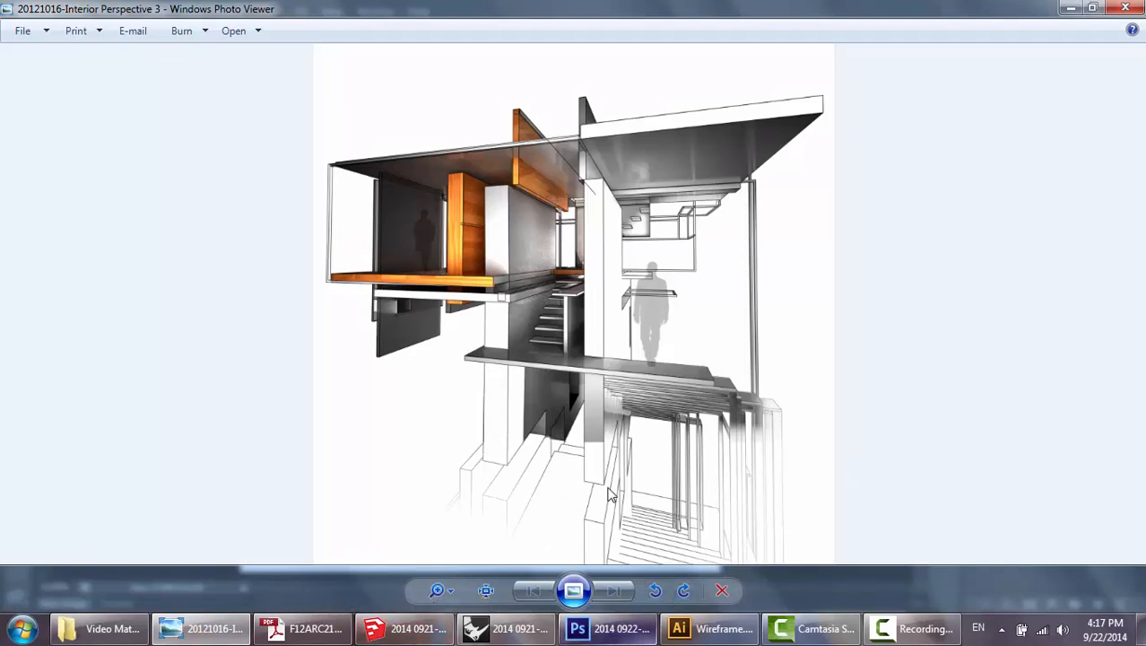
{"action": "left_click", "coordinate": [605, 628]}
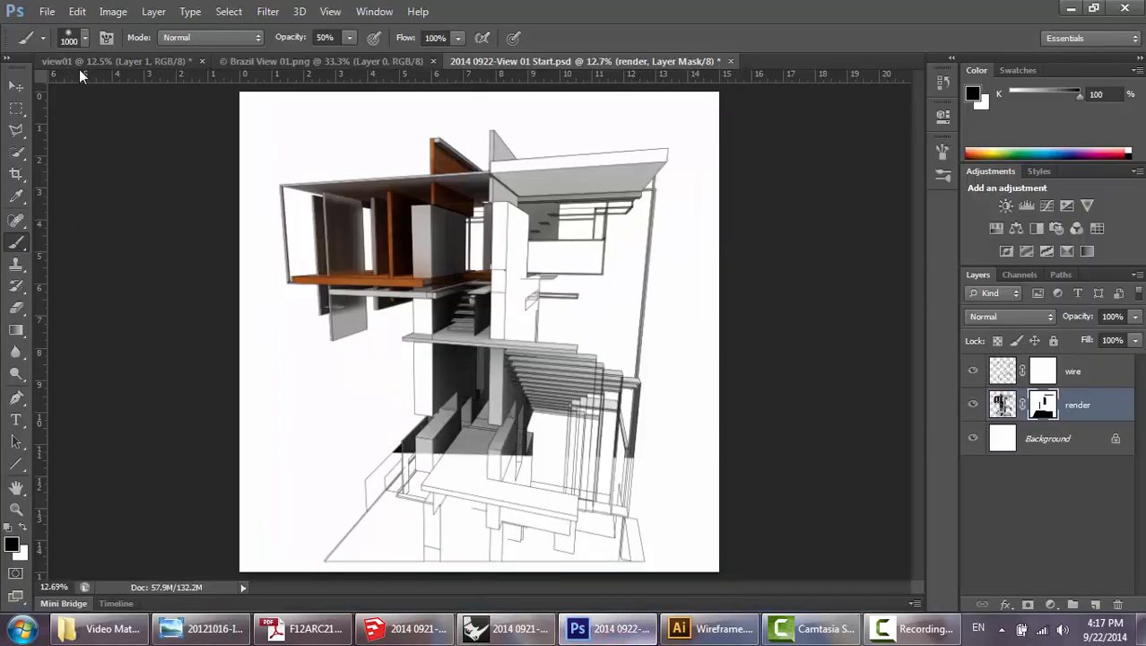
Set the brush to a size of 360 px with 0% hardness.
{"action": "left_click", "coordinate": [82, 42]}
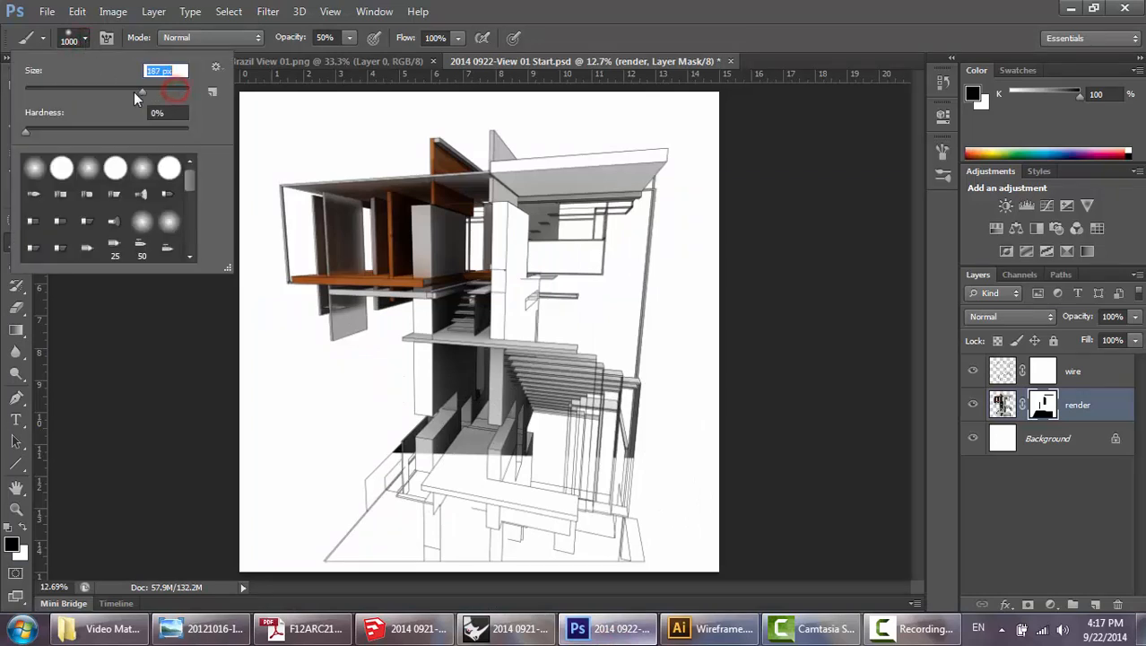
{"action": "left_click_drag", "start_coordinate": [133, 91], "coordinate": [127, 92]}
{"action": "left_click", "coordinate": [25, 133]}
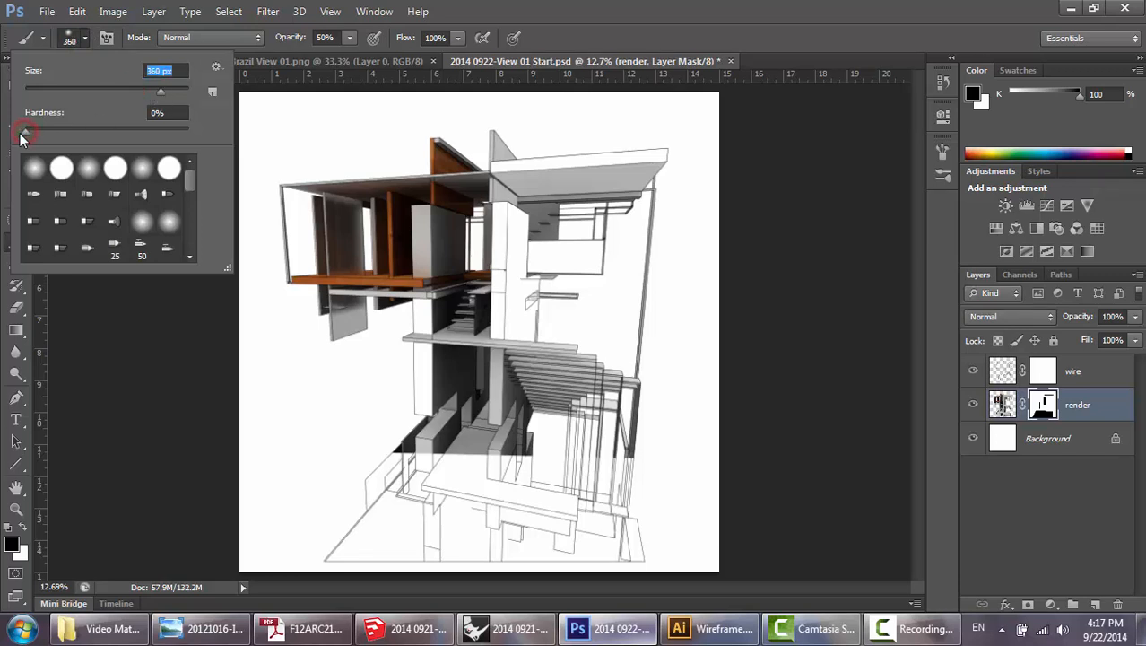
{"action": "key", "text": "Tab"}
{"action": "key", "text": "Return"}
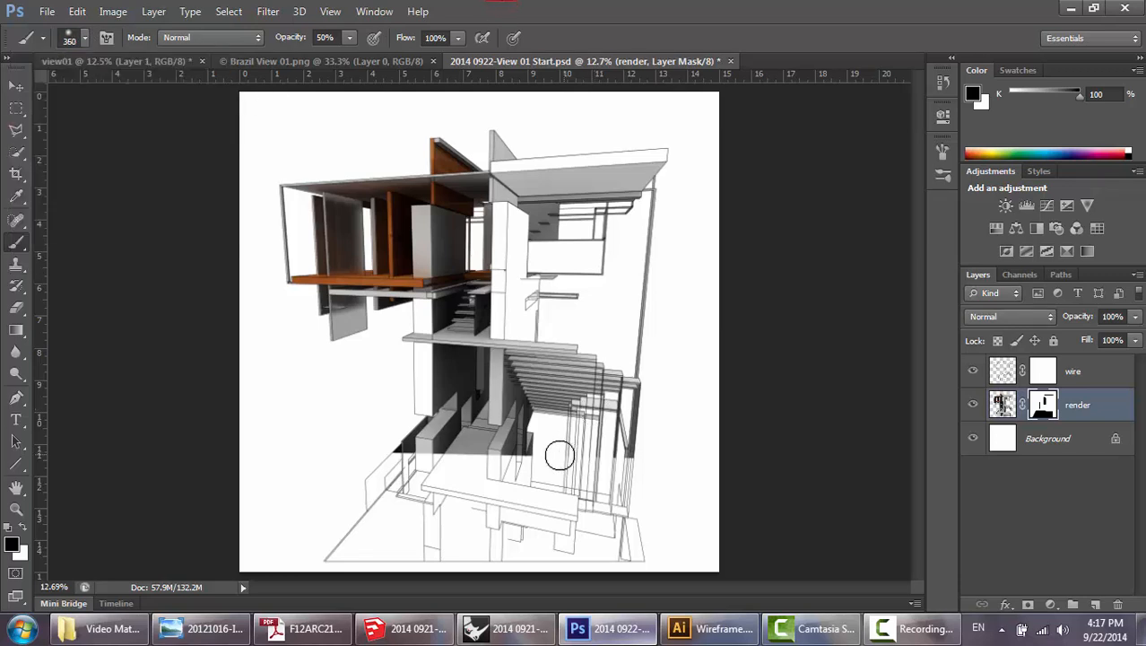
Enlarge the soft brush to 900 px and lower its opacity to 10%.
{"action": "left_click", "coordinate": [85, 38]}
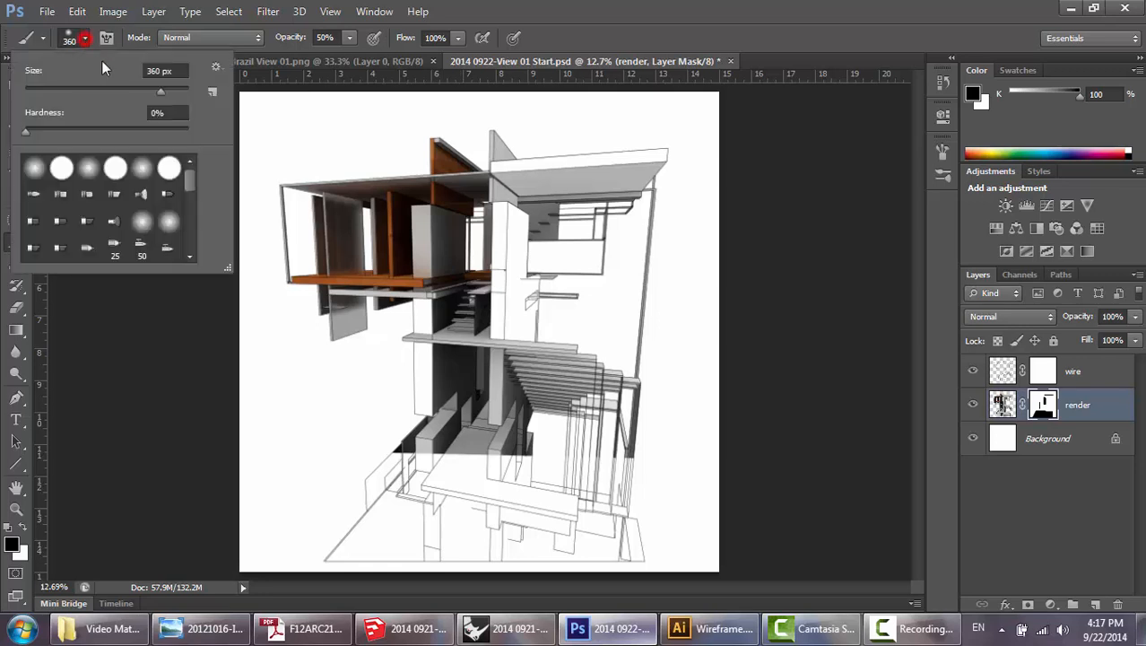
{"action": "left_click", "coordinate": [166, 91]}
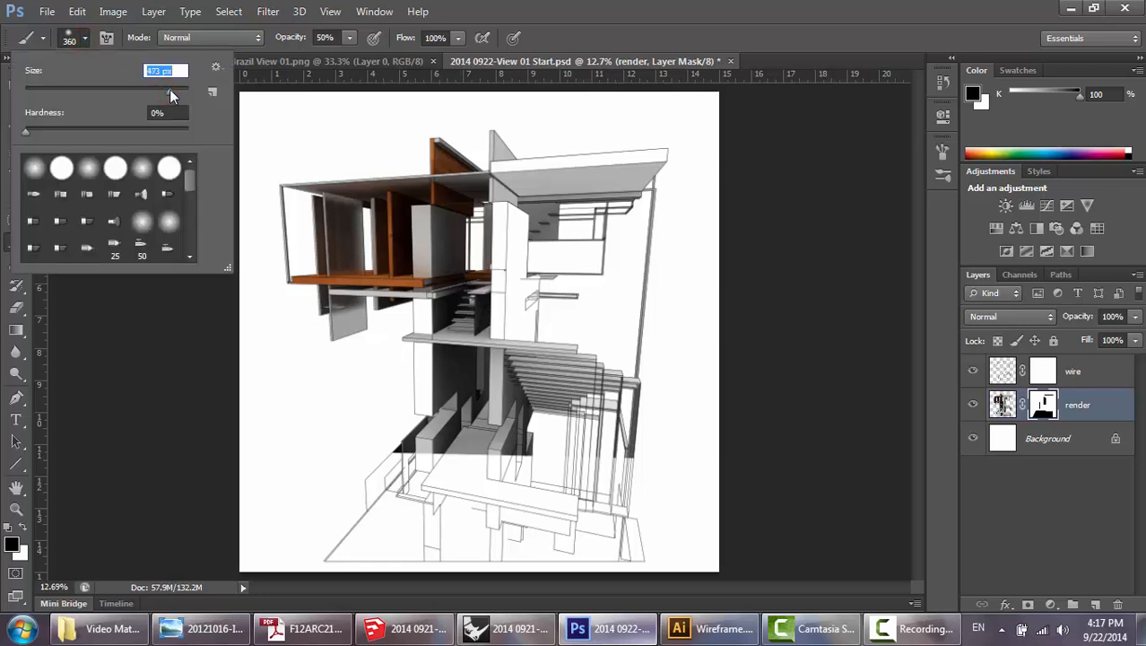
{"action": "key", "text": "Return"}
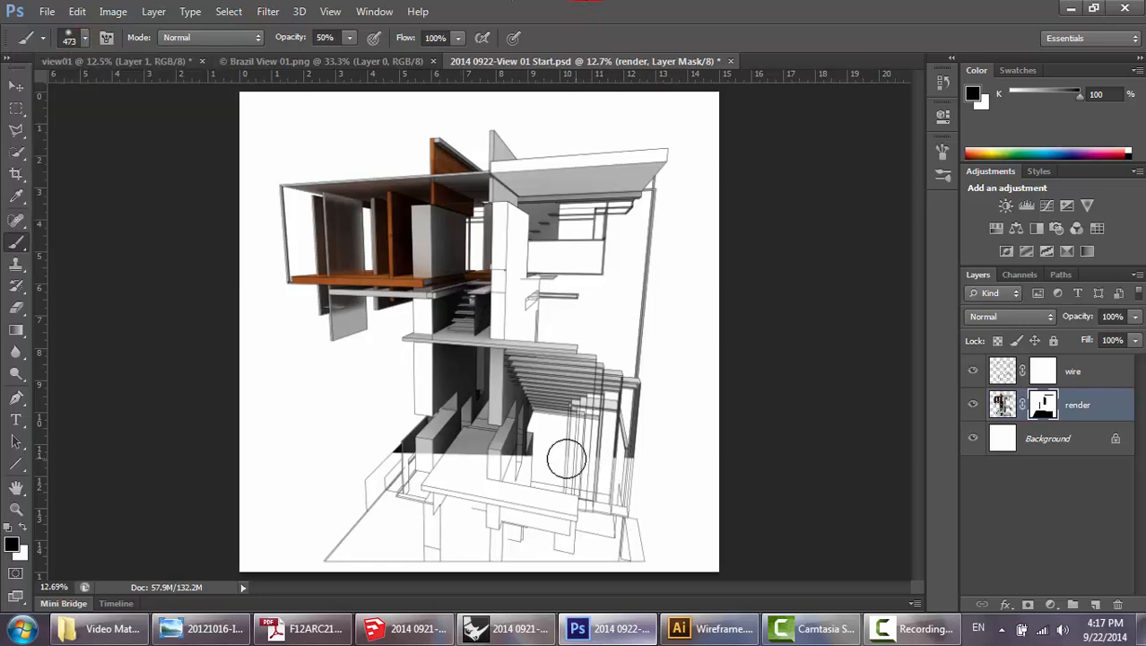
{"action": "mouse_move", "coordinate": [566, 459]}
{"action": "left_mouse_down"}
{"action": "mouse_move", "coordinate": [659, 461]}
{"action": "mouse_move", "coordinate": [552, 458]}
{"action": "mouse_move", "coordinate": [652, 459]}
{"action": "left_mouse_up"}
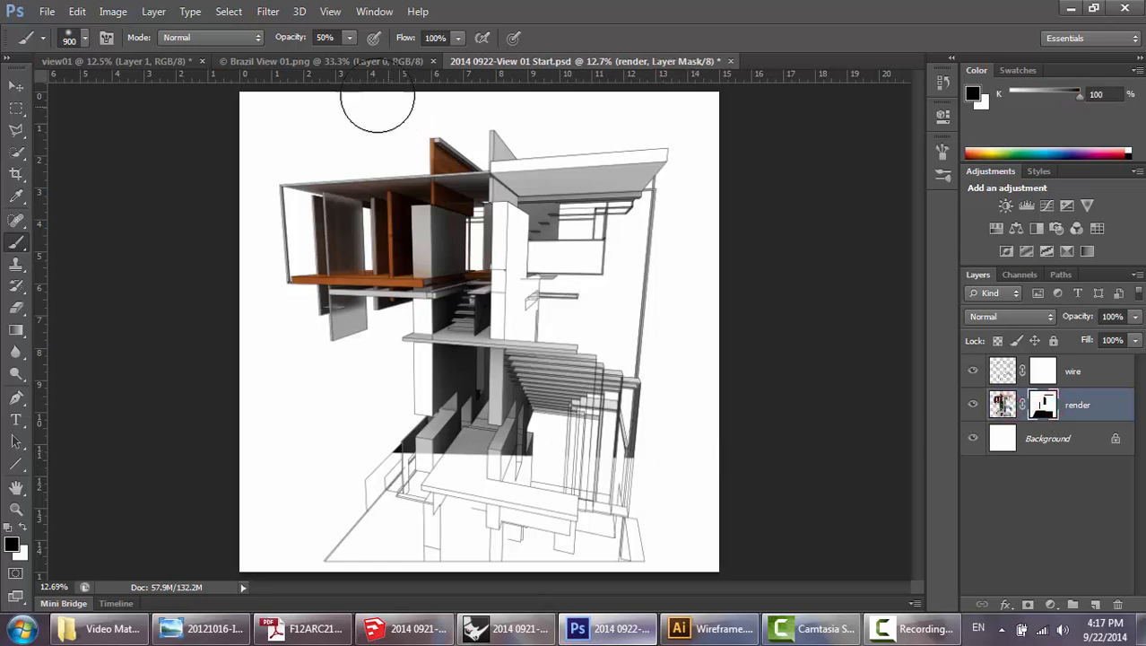
{"action": "left_click", "coordinate": [351, 37]}
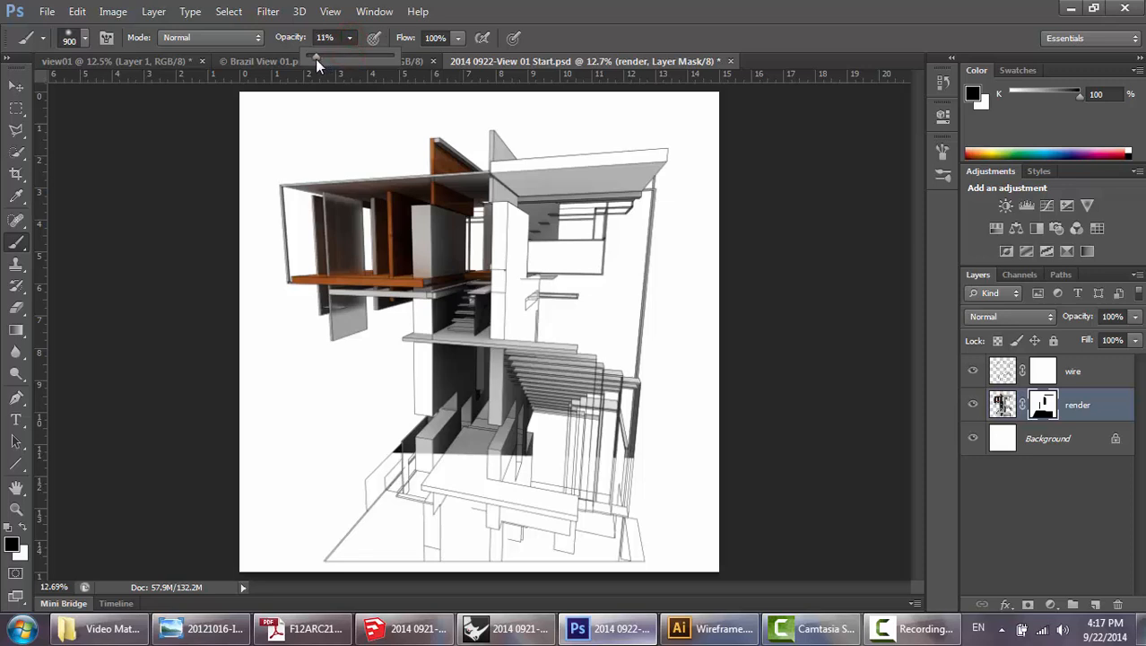
{"action": "left_click_drag", "start_coordinate": [315, 58], "coordinate": [314, 59]}
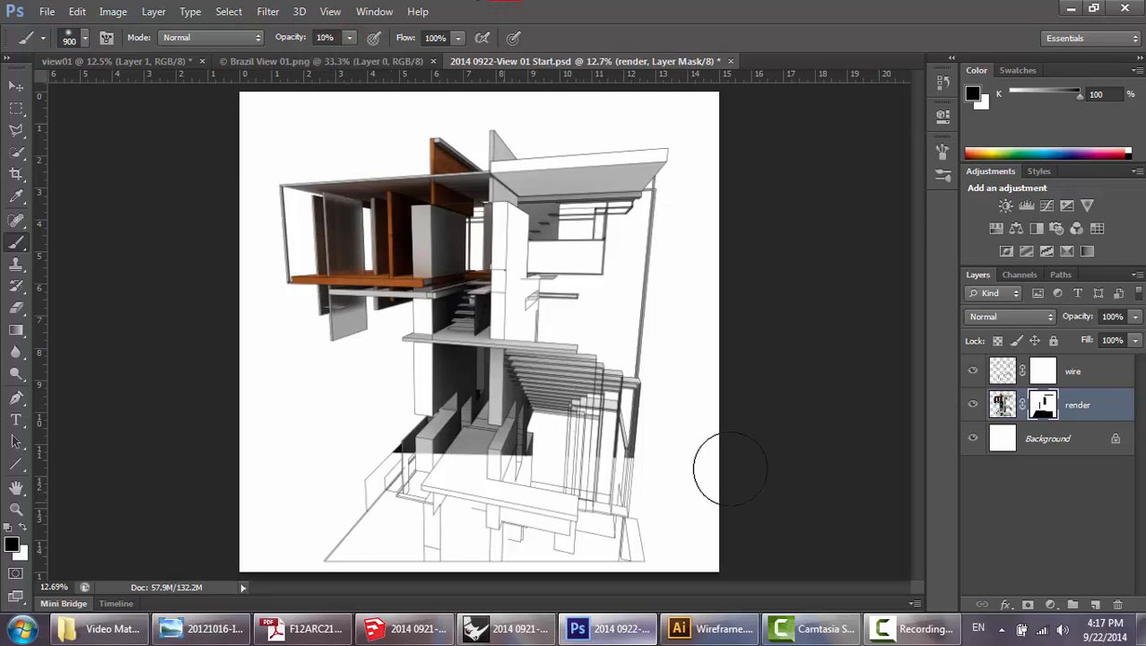
Paint black repeatedly across the hard cut-off above the lowest walkway on the render mask, fading the rendering gradually into linework.
{"action": "left_click", "coordinate": [666, 456]}
{"action": "left_click", "coordinate": [668, 455]}
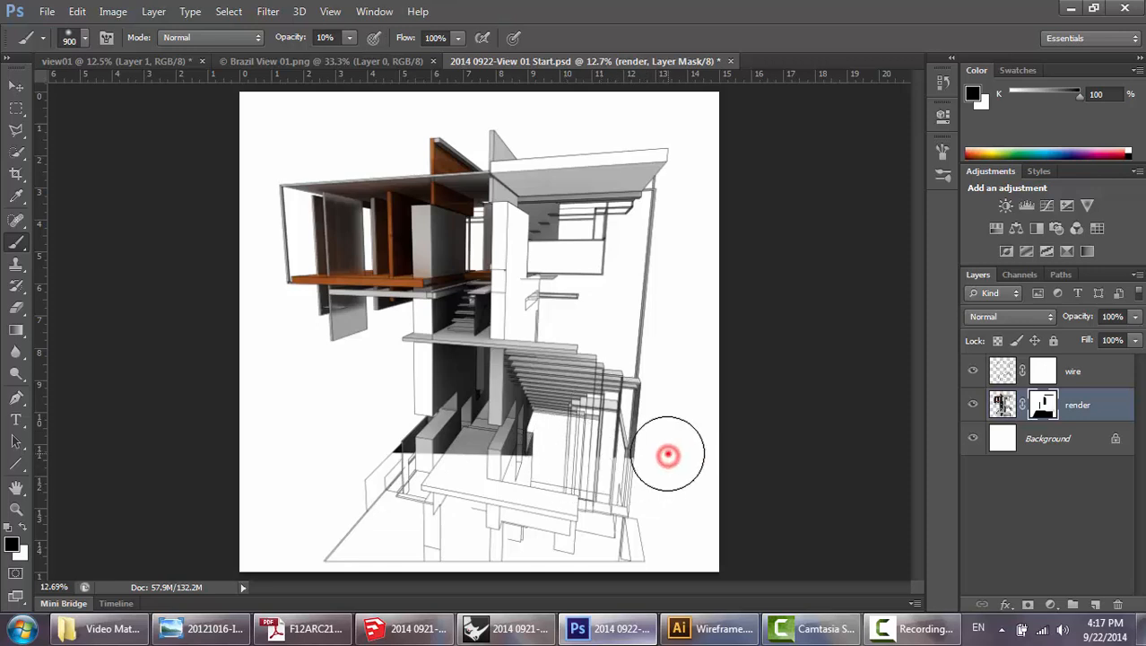
{"action": "left_click_drag", "start_coordinate": [668, 455], "coordinate": [539, 471]}
{"action": "left_click_drag", "start_coordinate": [669, 455], "coordinate": [547, 471]}
{"action": "left_click_drag", "start_coordinate": [674, 456], "coordinate": [520, 473]}
{"action": "mouse_move", "coordinate": [650, 457]}
{"action": "left_mouse_down"}
{"action": "mouse_move", "coordinate": [413, 472]}
{"action": "mouse_move", "coordinate": [437, 474]}
{"action": "left_mouse_up"}
{"action": "left_click_drag", "start_coordinate": [606, 463], "coordinate": [370, 476]}
{"action": "mouse_move", "coordinate": [580, 462]}
{"action": "left_mouse_down"}
{"action": "mouse_move", "coordinate": [364, 474]}
{"action": "mouse_move", "coordinate": [614, 461]}
{"action": "mouse_move", "coordinate": [372, 467]}
{"action": "left_mouse_up"}
{"action": "left_click_drag", "start_coordinate": [598, 460], "coordinate": [421, 473]}
{"action": "left_click_drag", "start_coordinate": [691, 455], "coordinate": [355, 466]}
{"action": "left_click_drag", "start_coordinate": [679, 435], "coordinate": [403, 459]}
{"action": "left_click_drag", "start_coordinate": [682, 431], "coordinate": [394, 458]}
{"action": "left_click_drag", "start_coordinate": [643, 448], "coordinate": [385, 473]}
{"action": "mouse_move", "coordinate": [651, 453]}
{"action": "left_mouse_down"}
{"action": "mouse_move", "coordinate": [456, 478]}
{"action": "mouse_move", "coordinate": [386, 461]}
{"action": "left_mouse_up"}
{"action": "mouse_move", "coordinate": [709, 457]}
{"action": "left_mouse_down"}
{"action": "mouse_move", "coordinate": [364, 467]}
{"action": "mouse_move", "coordinate": [374, 467]}
{"action": "left_mouse_up"}
{"action": "left_click_drag", "start_coordinate": [663, 453], "coordinate": [422, 460]}
{"action": "left_click_drag", "start_coordinate": [666, 401], "coordinate": [455, 439]}
{"action": "left_click_drag", "start_coordinate": [663, 414], "coordinate": [421, 458]}
{"action": "left_click_drag", "start_coordinate": [546, 453], "coordinate": [348, 476]}
{"action": "left_click_drag", "start_coordinate": [546, 468], "coordinate": [355, 483]}
{"action": "left_click_drag", "start_coordinate": [587, 465], "coordinate": [378, 501]}
{"action": "left_click_drag", "start_coordinate": [545, 471], "coordinate": [348, 481]}
{"action": "left_click_drag", "start_coordinate": [573, 464], "coordinate": [394, 476]}
{"action": "left_click_drag", "start_coordinate": [655, 401], "coordinate": [479, 476]}
{"action": "mouse_move", "coordinate": [610, 395]}
{"action": "left_mouse_down"}
{"action": "mouse_move", "coordinate": [442, 474]}
{"action": "mouse_move", "coordinate": [400, 473]}
{"action": "left_mouse_up"}
{"action": "mouse_move", "coordinate": [628, 451]}
{"action": "left_mouse_down"}
{"action": "mouse_move", "coordinate": [375, 474]}
{"action": "mouse_move", "coordinate": [382, 466]}
{"action": "left_mouse_up"}
{"action": "left_click_drag", "start_coordinate": [653, 432], "coordinate": [433, 482]}
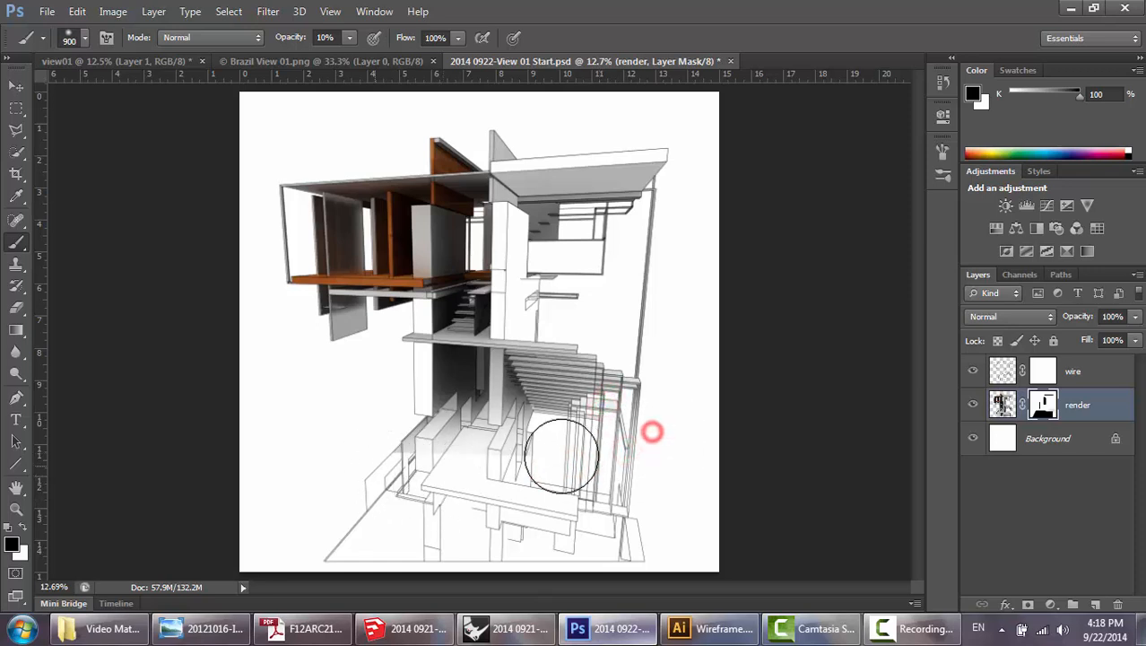
{"action": "mouse_move", "coordinate": [591, 422]}
{"action": "left_mouse_down"}
{"action": "mouse_move", "coordinate": [399, 472]}
{"action": "mouse_move", "coordinate": [331, 456]}
{"action": "left_mouse_up"}
{"action": "left_click_drag", "start_coordinate": [593, 385], "coordinate": [381, 450]}
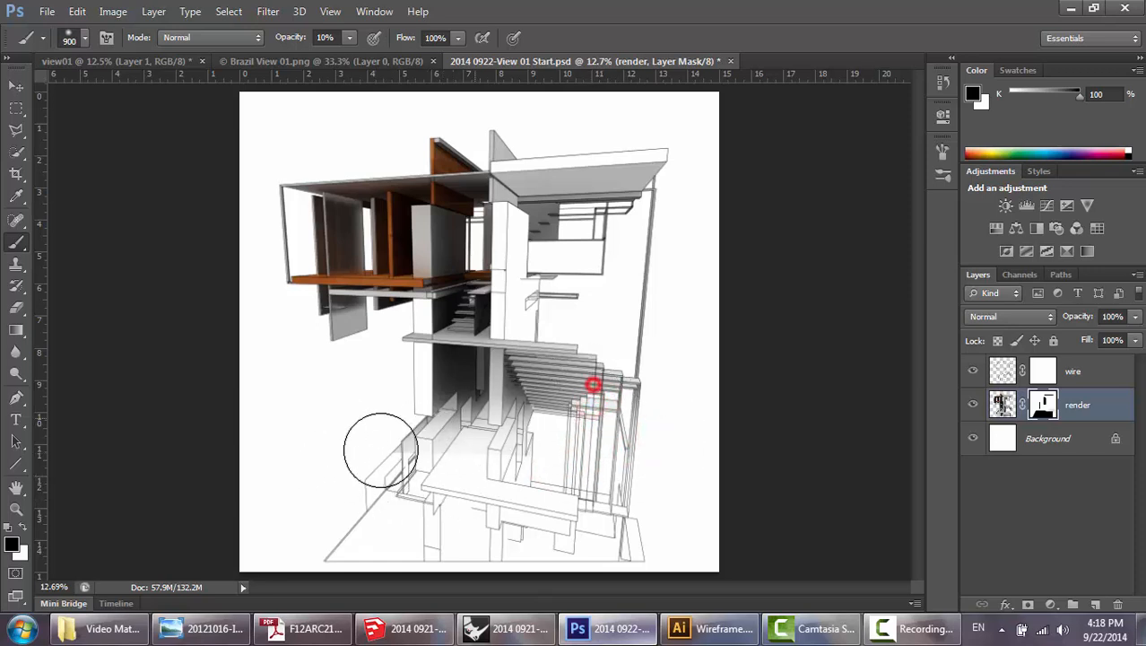
{"action": "left_click_drag", "start_coordinate": [638, 432], "coordinate": [398, 457]}
{"action": "mouse_move", "coordinate": [619, 378]}
{"action": "left_mouse_down"}
{"action": "mouse_move", "coordinate": [425, 459]}
{"action": "mouse_move", "coordinate": [529, 438]}
{"action": "mouse_move", "coordinate": [351, 459]}
{"action": "left_mouse_up"}
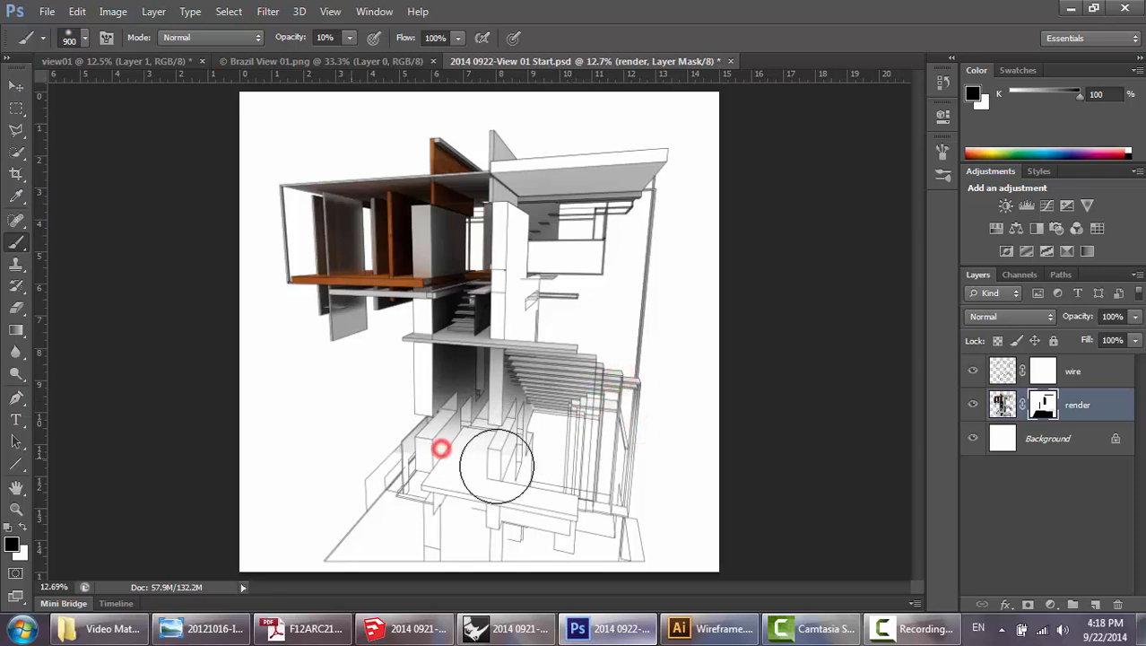
{"action": "key", "text": "v"}
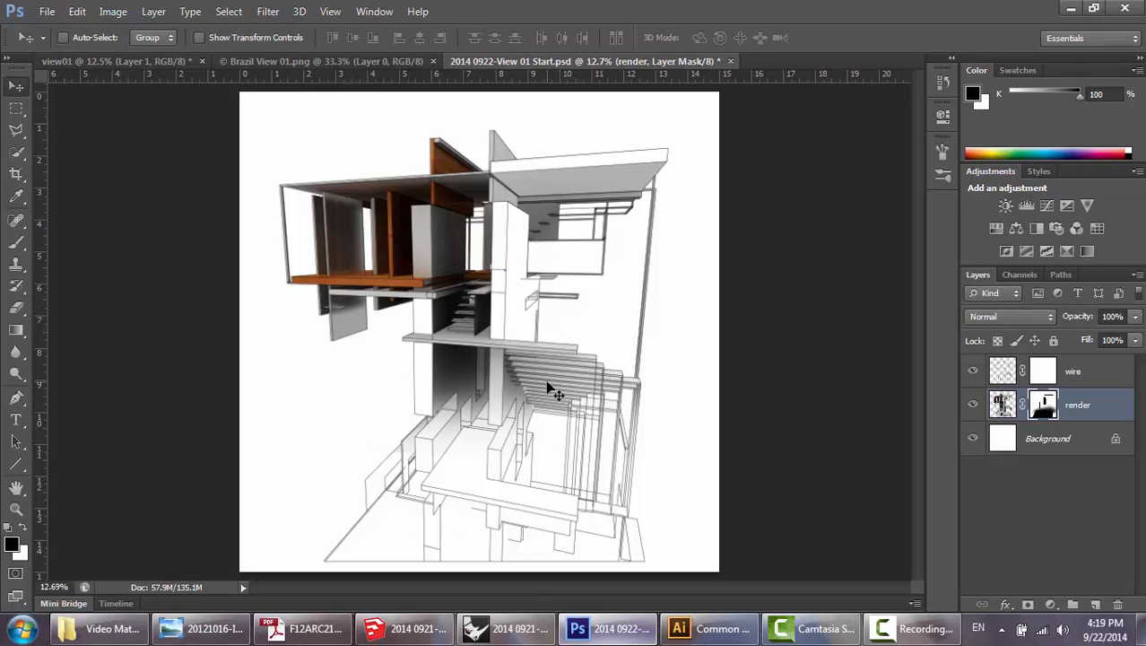
Switch to Illustrator and copy the sixth silhouette in the seventh row of the Common People [Converted].ai sheet.
{"action": "left_click", "coordinate": [704, 628]}
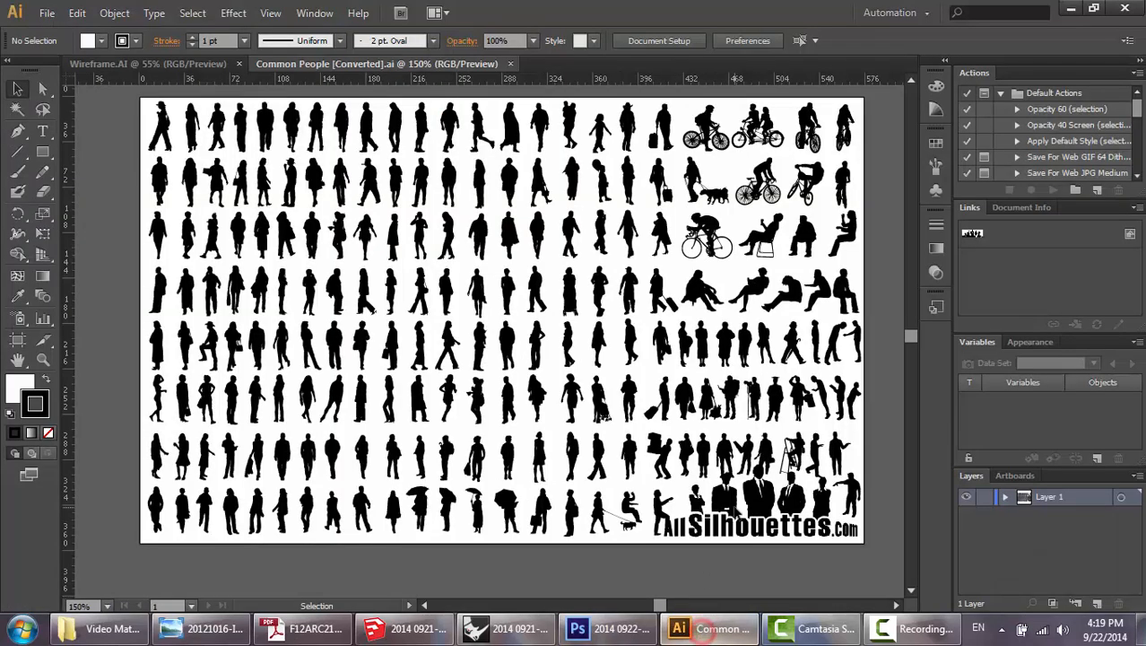
{"action": "scroll", "coordinate": [664, 341], "scroll_direction": "up", "scroll_amount": 1}
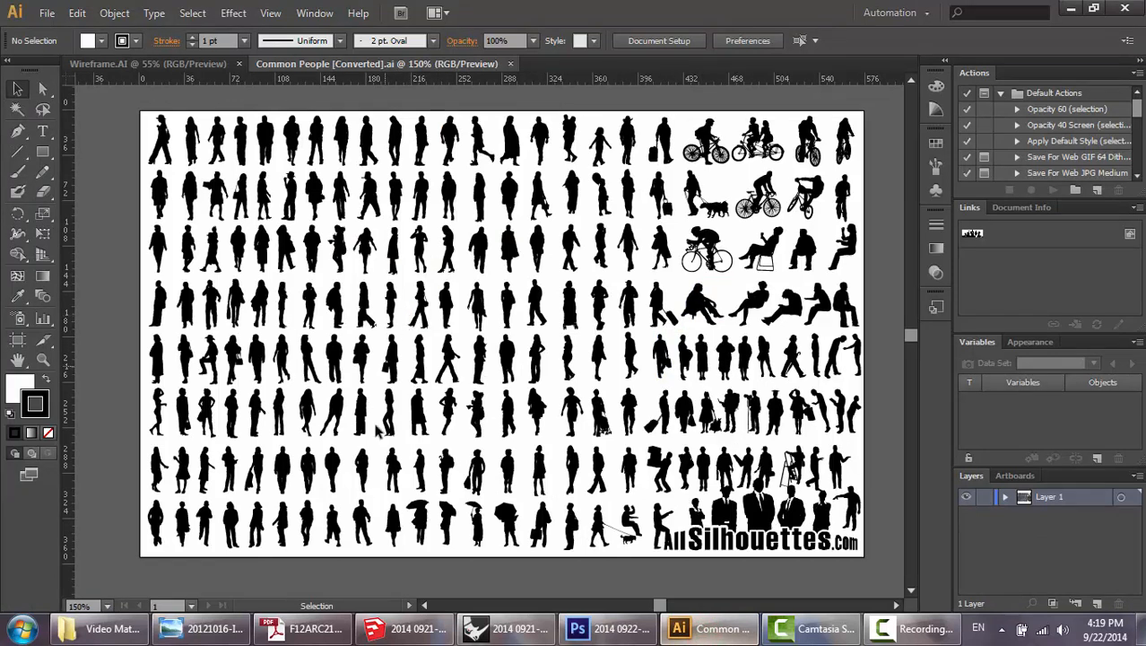
{"action": "left_click", "coordinate": [285, 470]}
{"action": "key", "text": "a"}
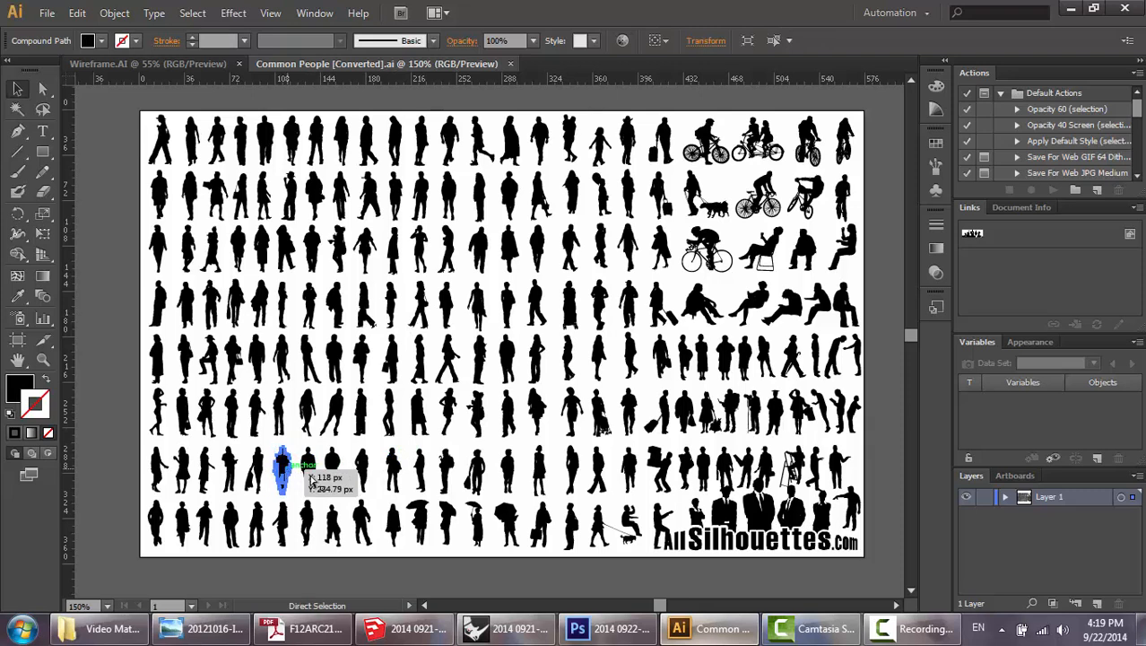
{"action": "key", "text": "v"}
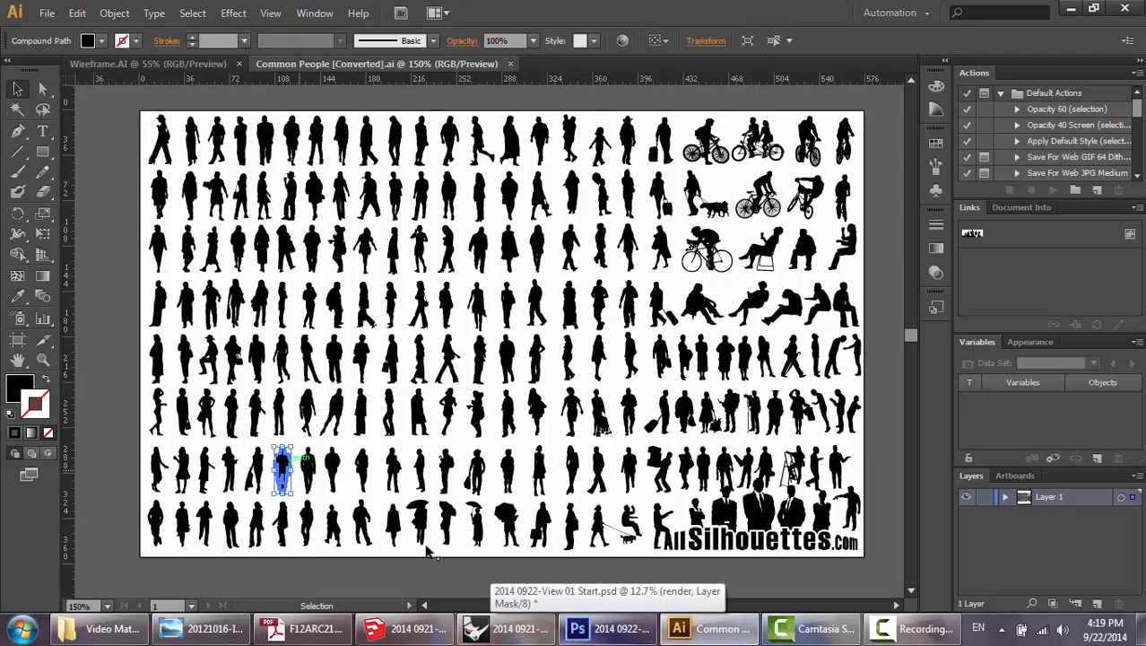
Return to Photoshop, paste the silhouette as pixels, and enlarge and position it standing on the middle walkway beside the white column.
{"action": "left_click", "coordinate": [602, 630]}
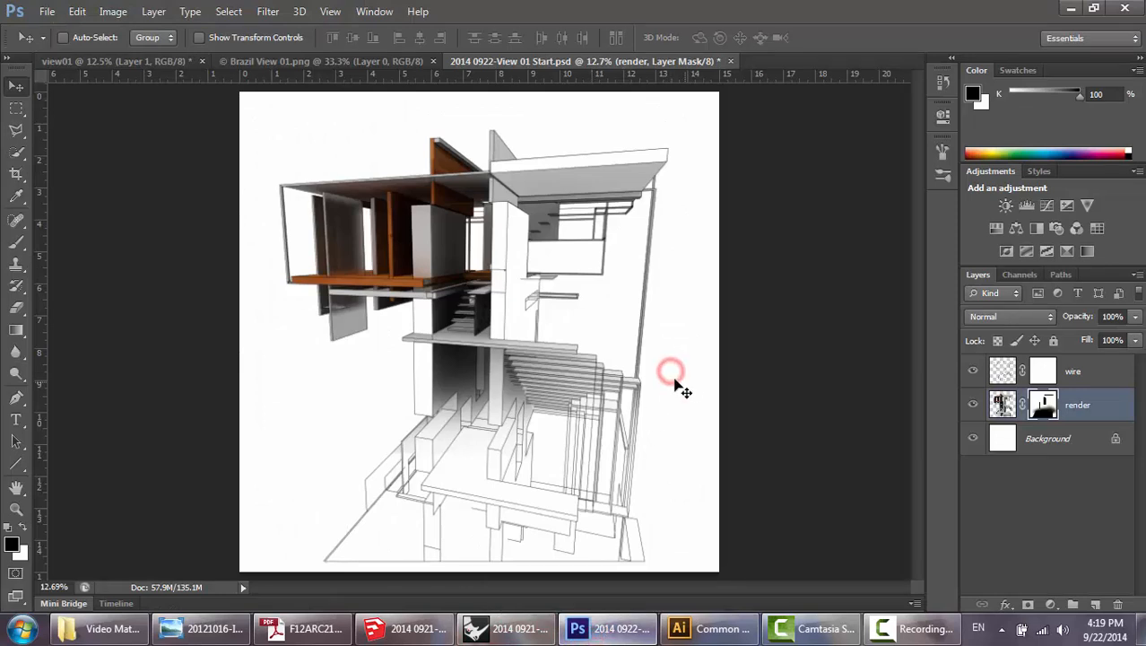
{"action": "key", "text": "ctrl+v"}
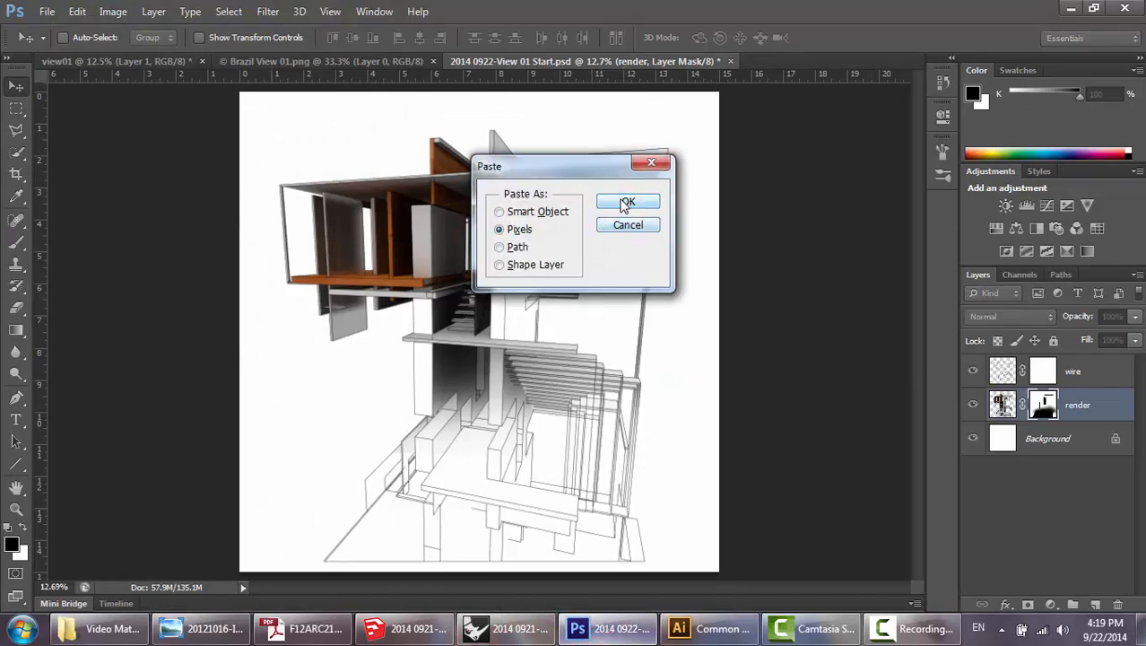
{"action": "left_click", "coordinate": [625, 203]}
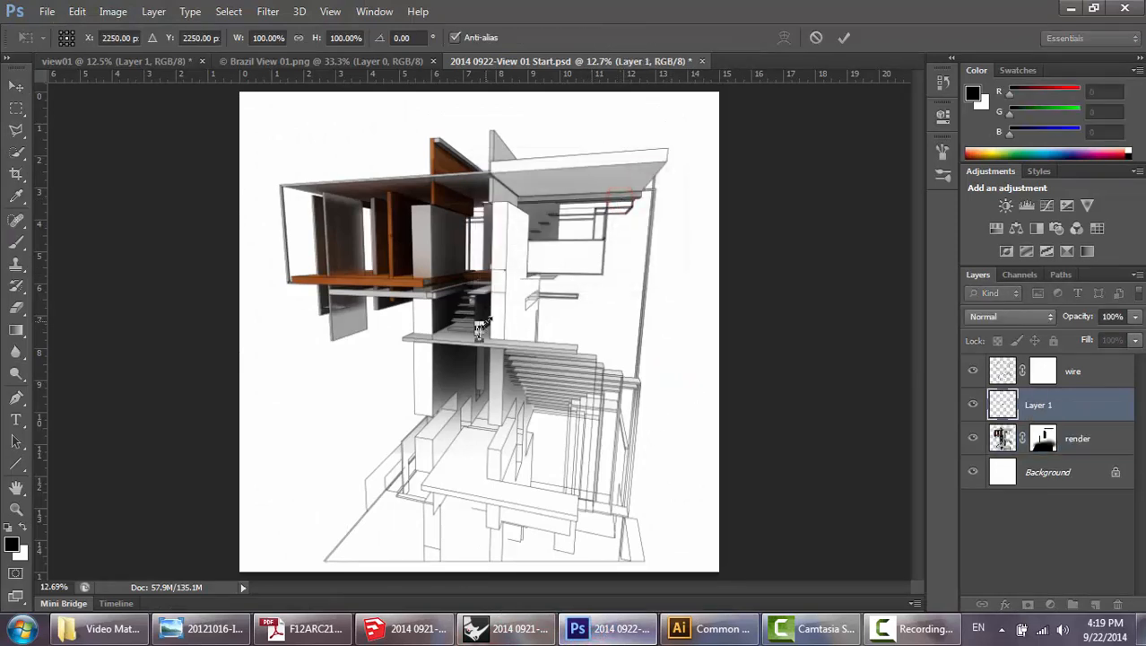
{"action": "left_click_drag", "start_coordinate": [482, 323], "coordinate": [513, 234]}
{"action": "key", "text": "Return"}
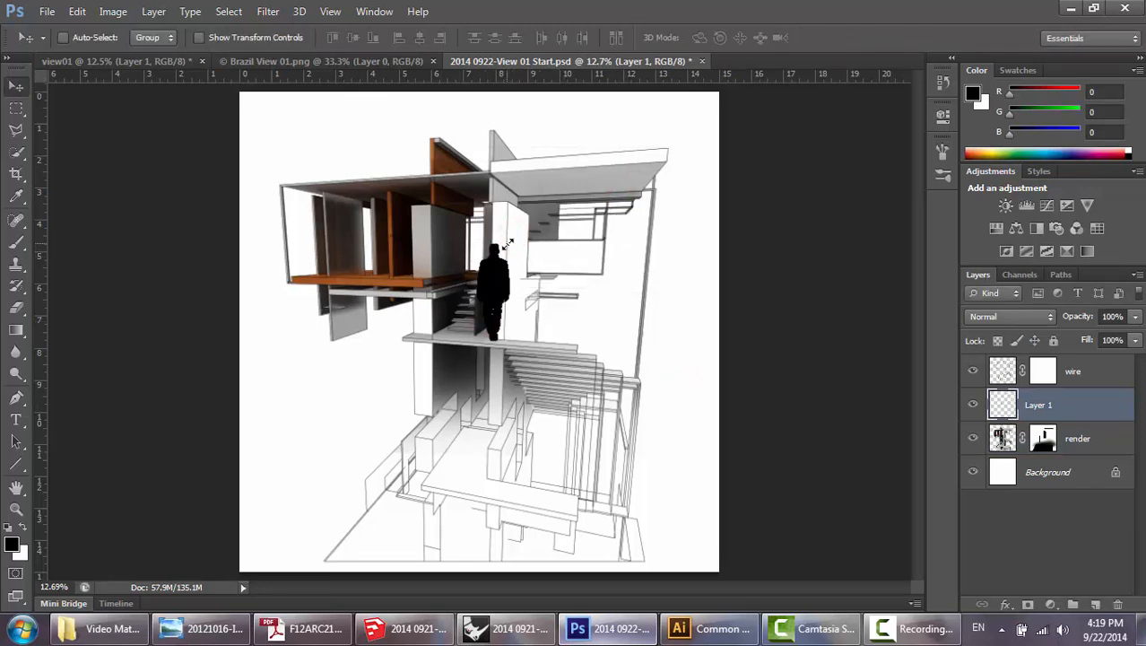
{"action": "left_click_drag", "start_coordinate": [507, 291], "coordinate": [550, 285]}
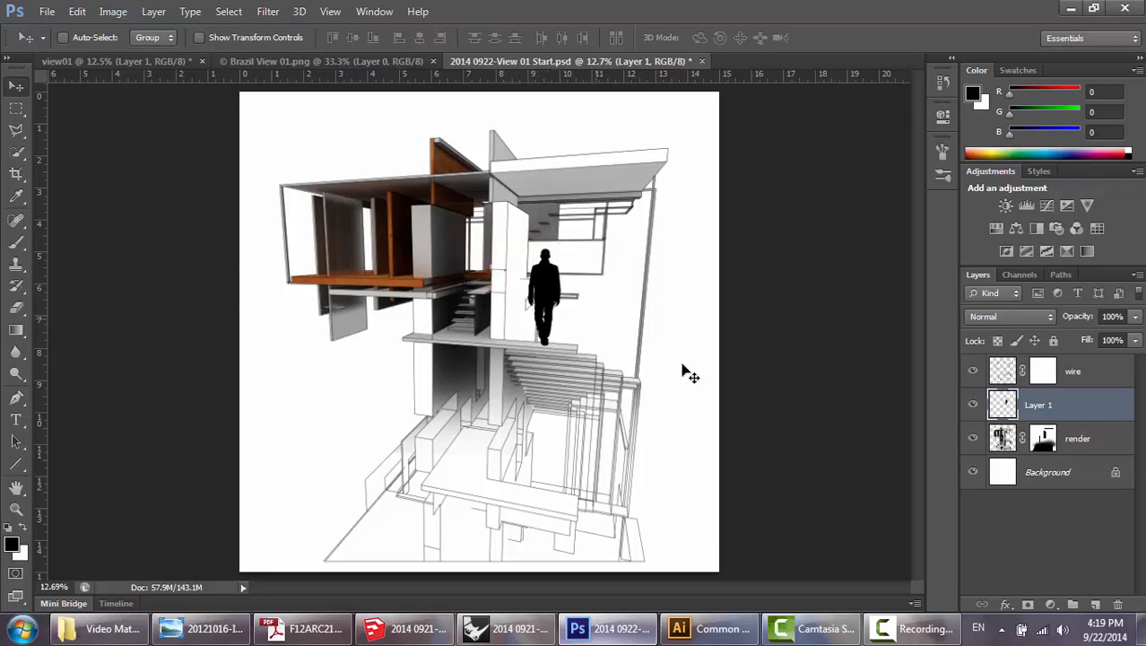
Switch to Illustrator, copy the second-row silhouette beside the figure with the suitcase, and return to Photoshop.
{"action": "left_click", "coordinate": [704, 628]}
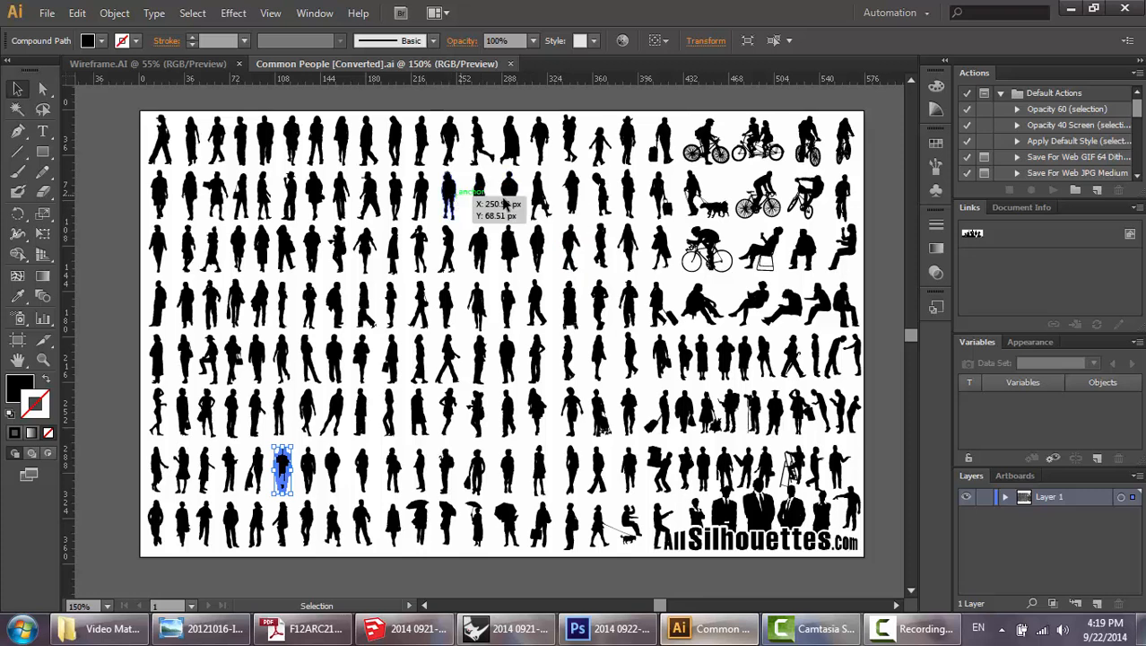
{"action": "left_click", "coordinate": [628, 193]}
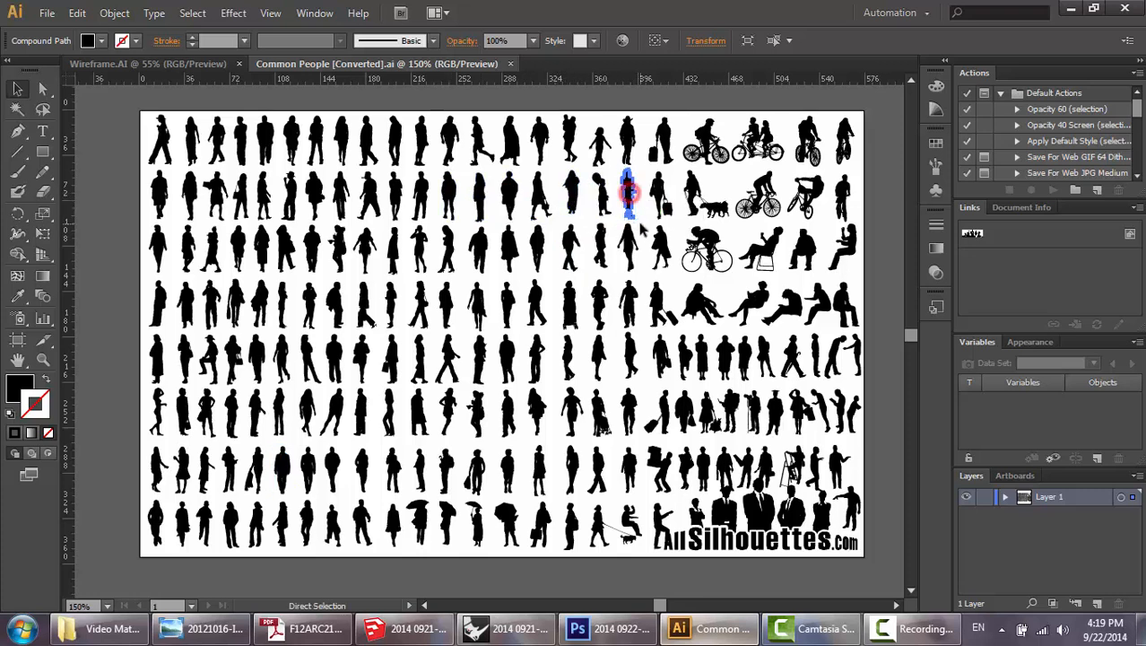
{"action": "left_click", "coordinate": [603, 629]}
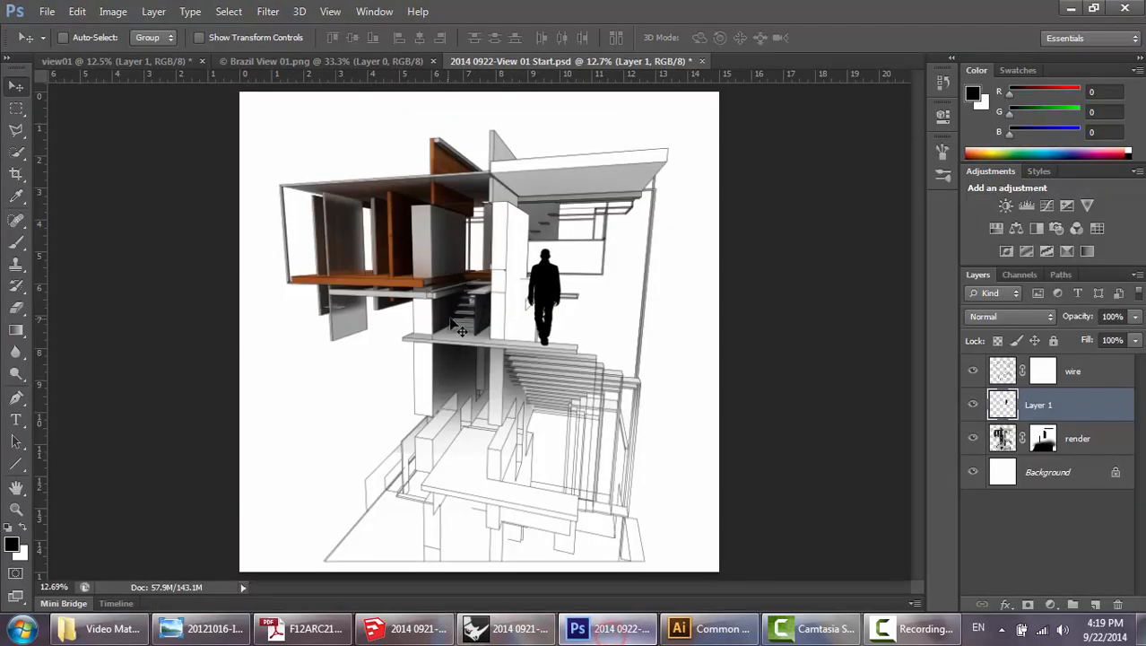
Paste the second silhouette as pixels, then enlarge and position it standing on the wooden floor of the upper room.
{"action": "key", "text": "ctrl+v"}
{"action": "left_click", "coordinate": [623, 201]}
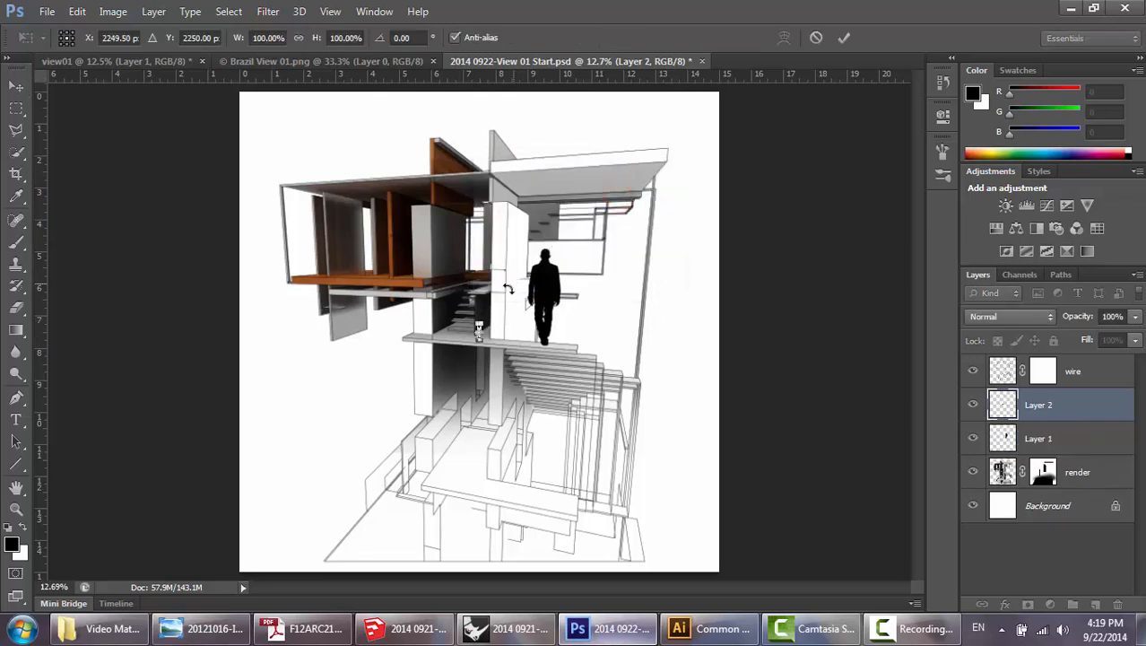
{"action": "left_click_drag", "start_coordinate": [479, 327], "coordinate": [358, 206]}
{"action": "key", "text": "Return"}
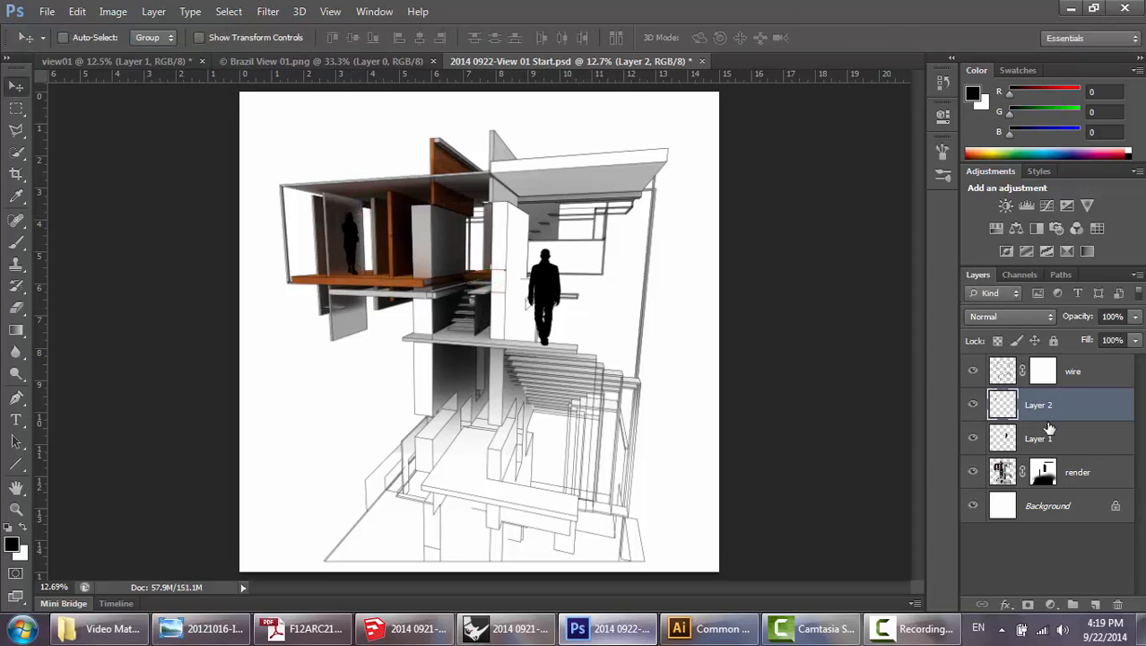
Scale the walkway figure on Layer 1 down to about 90% with Free Transform.
{"action": "left_click", "coordinate": [1050, 430]}
{"action": "key", "text": "ctrl+t"}
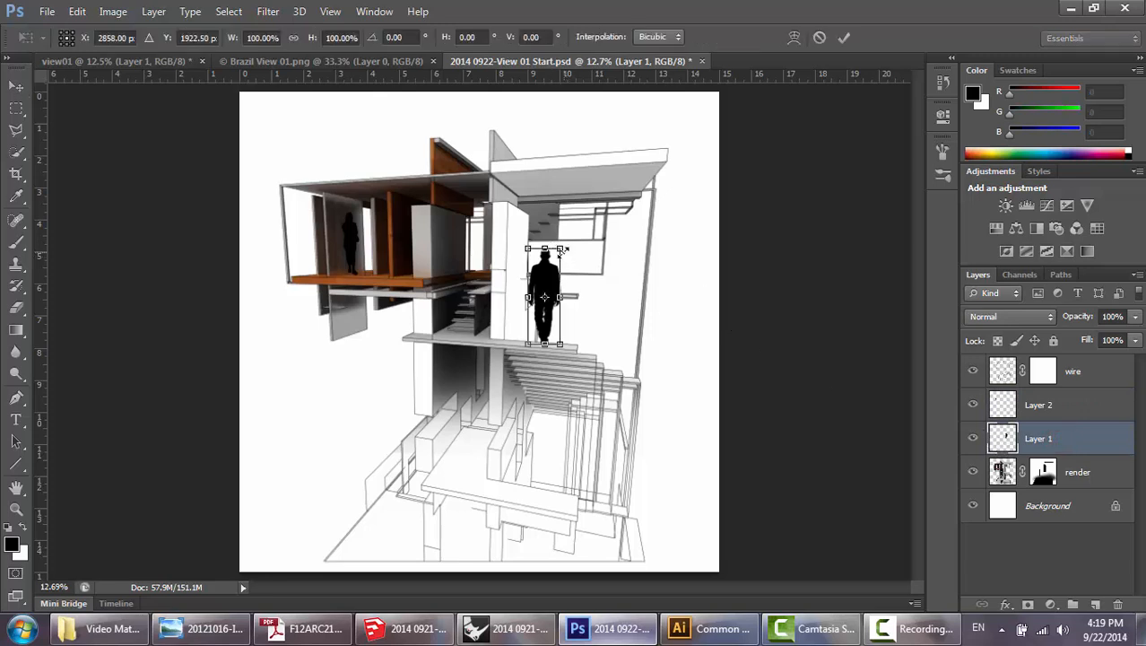
{"action": "left_click_drag", "start_coordinate": [560, 248], "coordinate": [558, 260]}
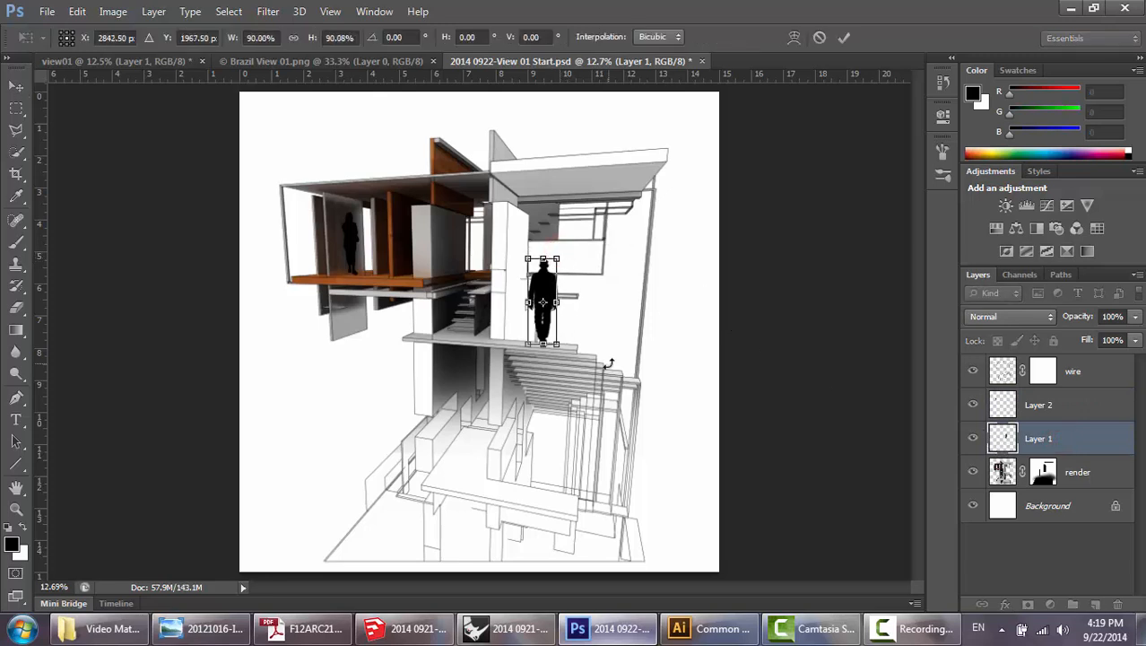
{"action": "key", "text": "Return"}
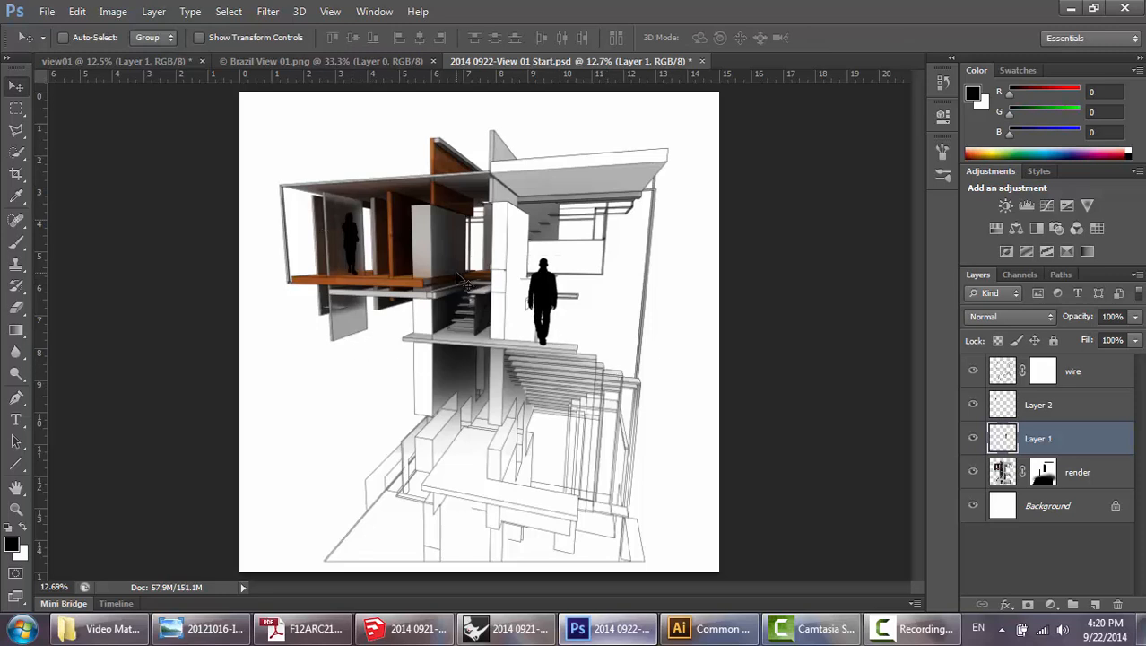
Group the two silhouette layers, Layer 1 and Layer 2, and move the group above the wire layer.
{"action": "left_click", "coordinate": [1087, 409]}
{"action": "left_click", "coordinate": [1077, 438]}
{"action": "left_click", "coordinate": [1075, 407]}
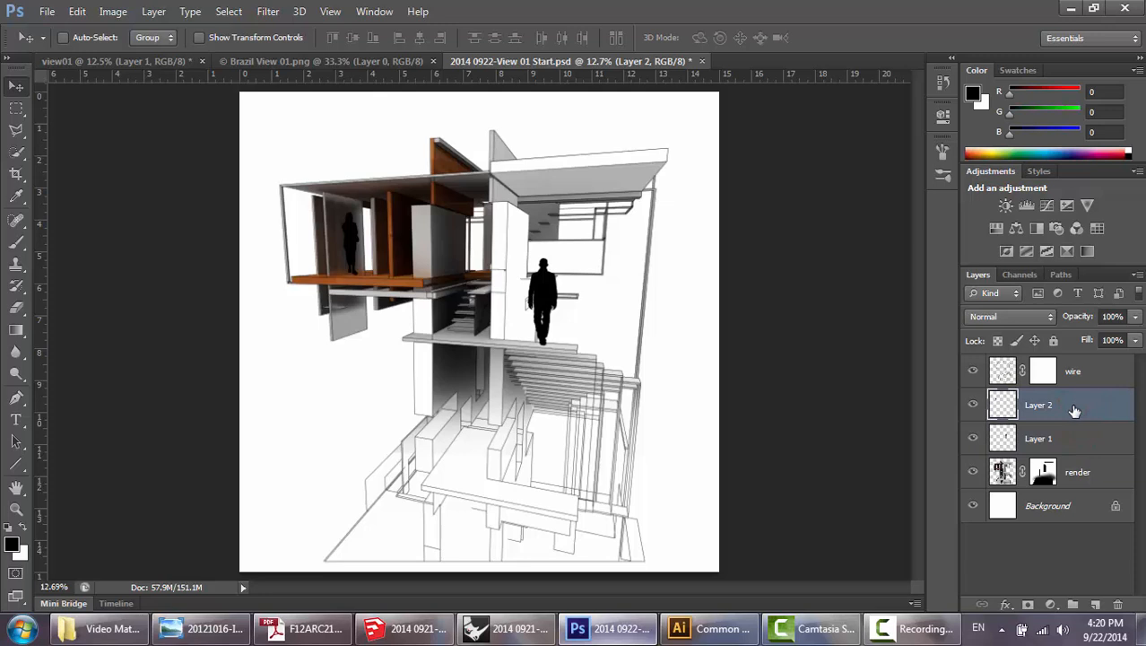
{"action": "left_click", "coordinate": [1071, 439], "text": "shift"}
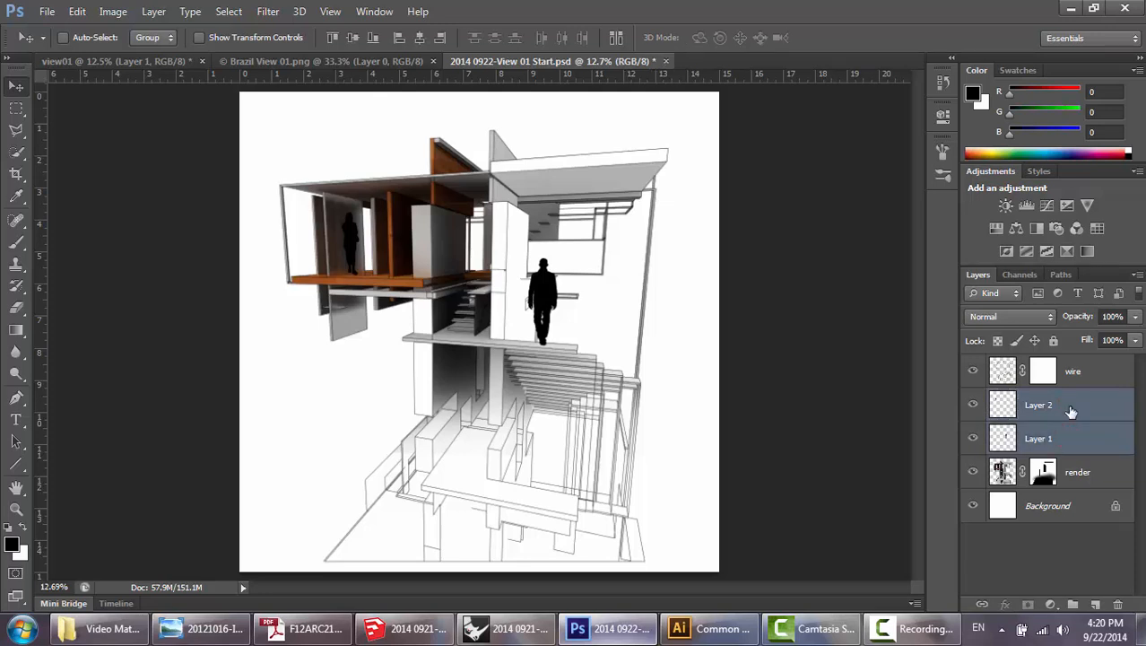
{"action": "key", "text": "ctrl+g"}
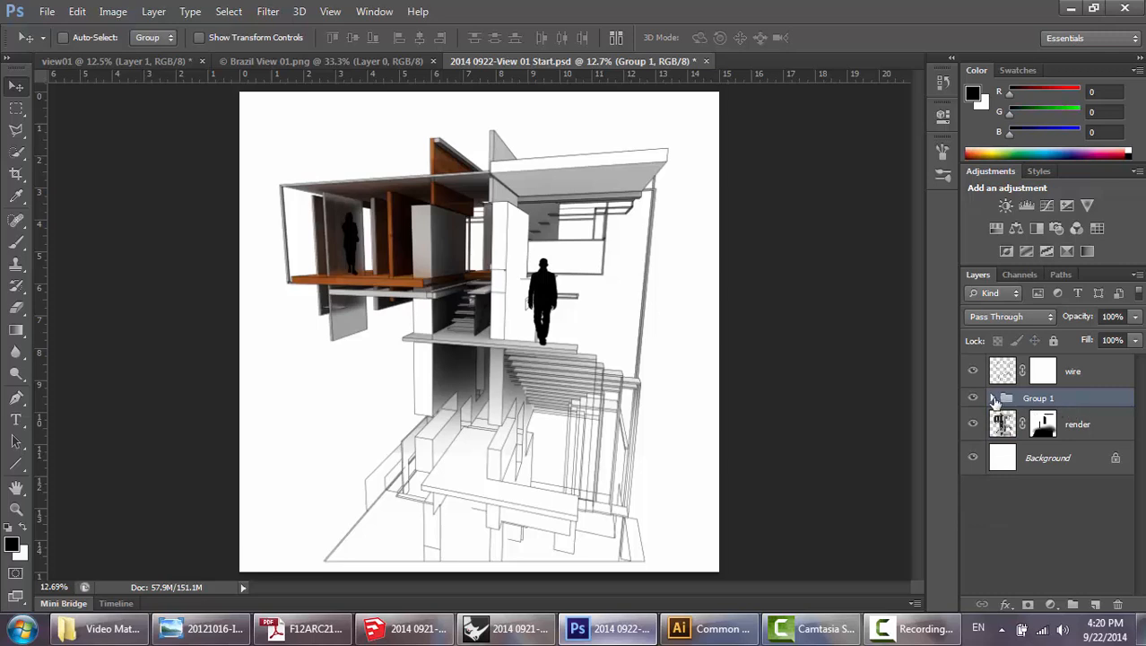
{"action": "left_click_drag", "start_coordinate": [1022, 401], "coordinate": [1079, 364]}
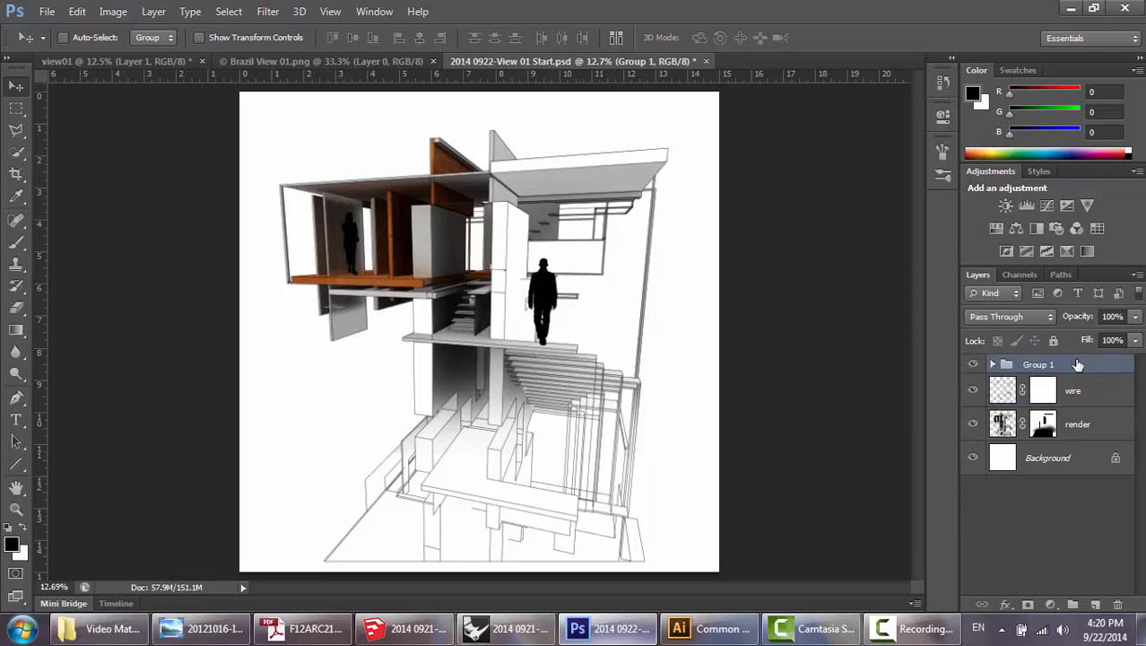
Expand the silhouette group, rename it people, and make Layer 1 inside it active.
{"action": "left_click", "coordinate": [994, 364]}
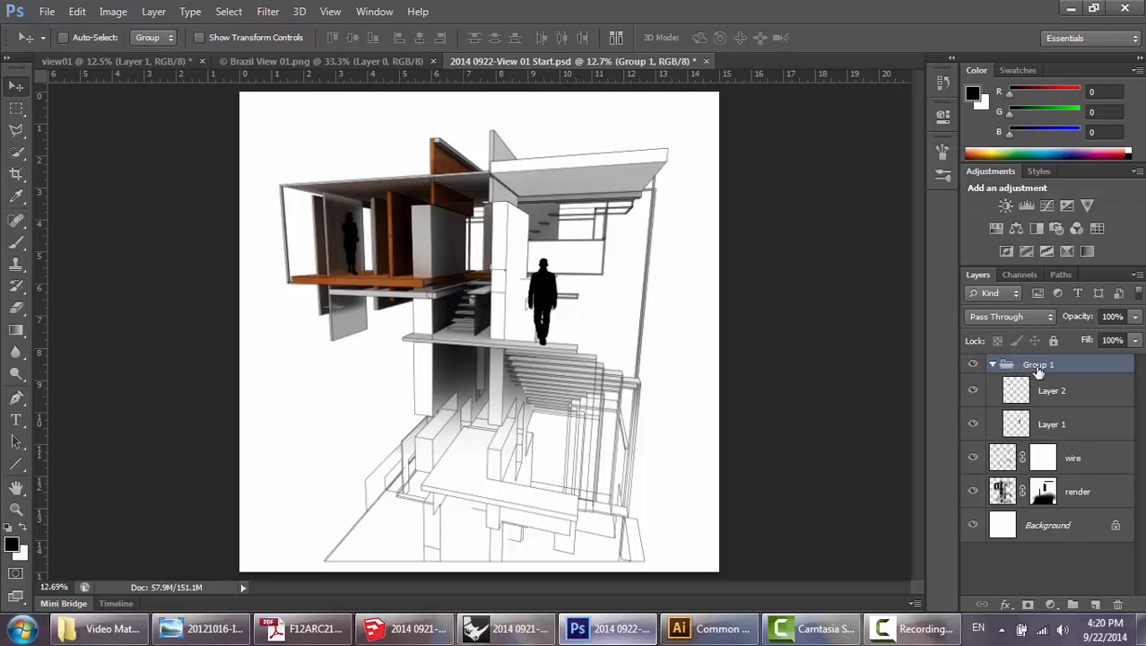
{"action": "double_click", "coordinate": [1038, 366]}
{"action": "key", "text": "Return"}
{"action": "left_click", "coordinate": [1063, 400]}
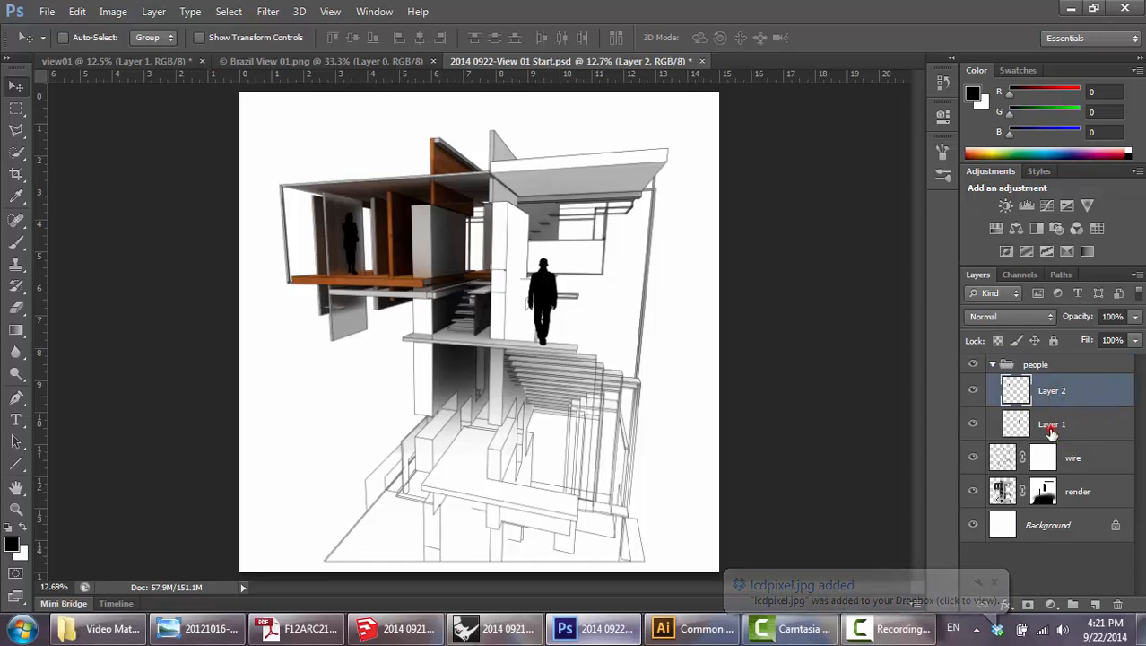
{"action": "left_click", "coordinate": [1074, 392]}
{"action": "left_click", "coordinate": [1071, 422]}
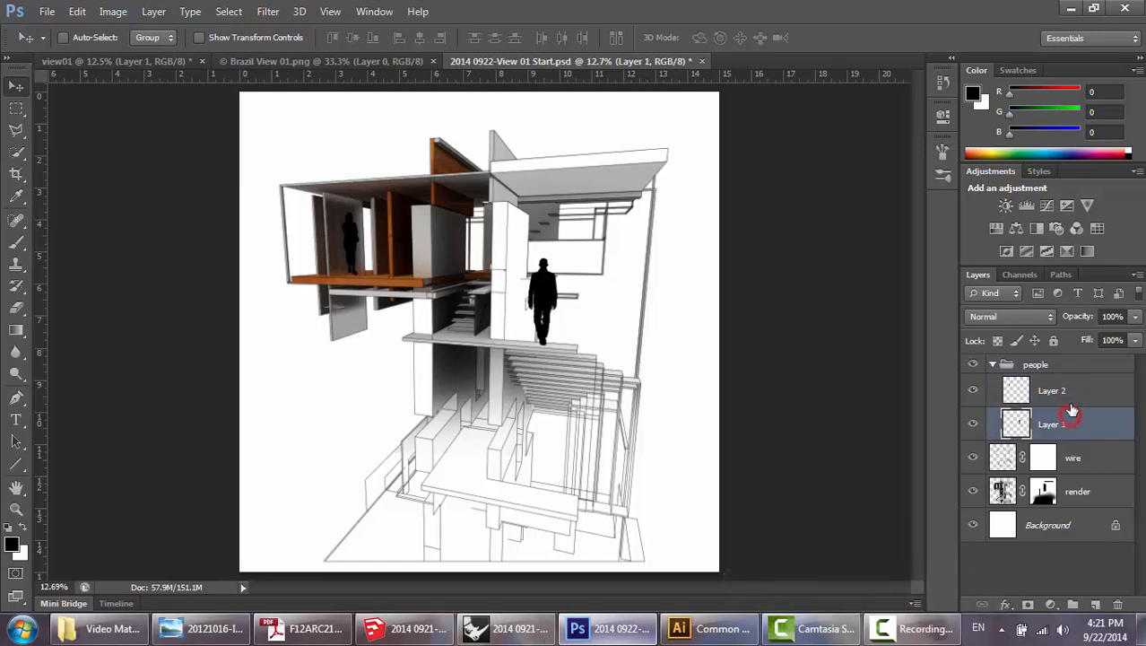
{"action": "left_click", "coordinate": [1070, 391]}
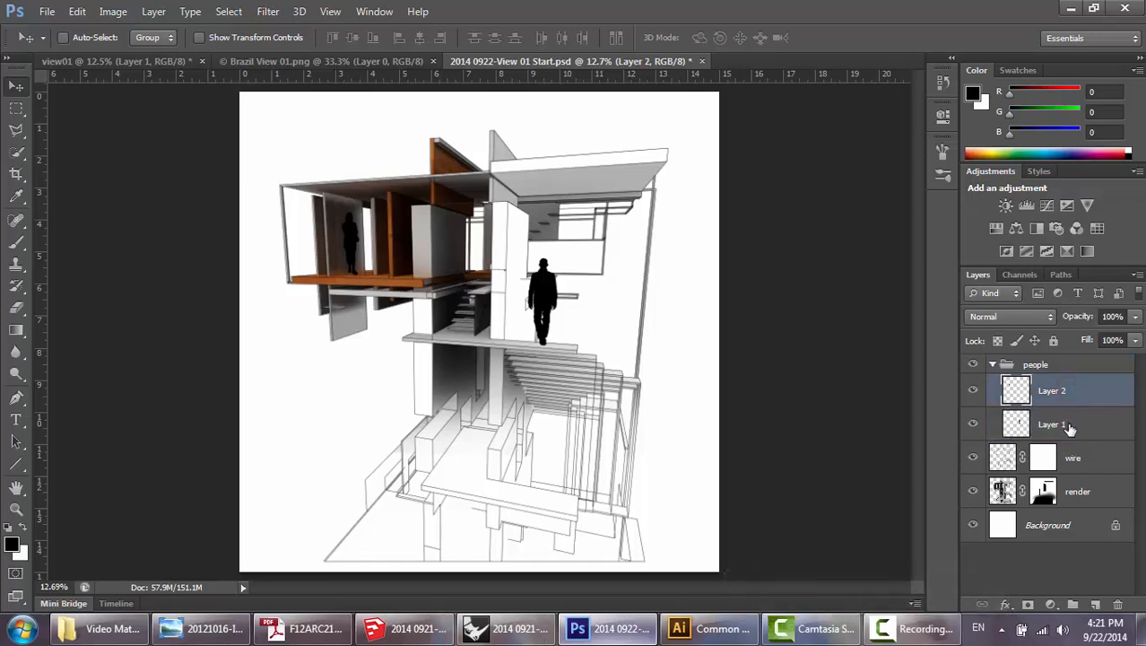
{"action": "left_click", "coordinate": [1069, 429]}
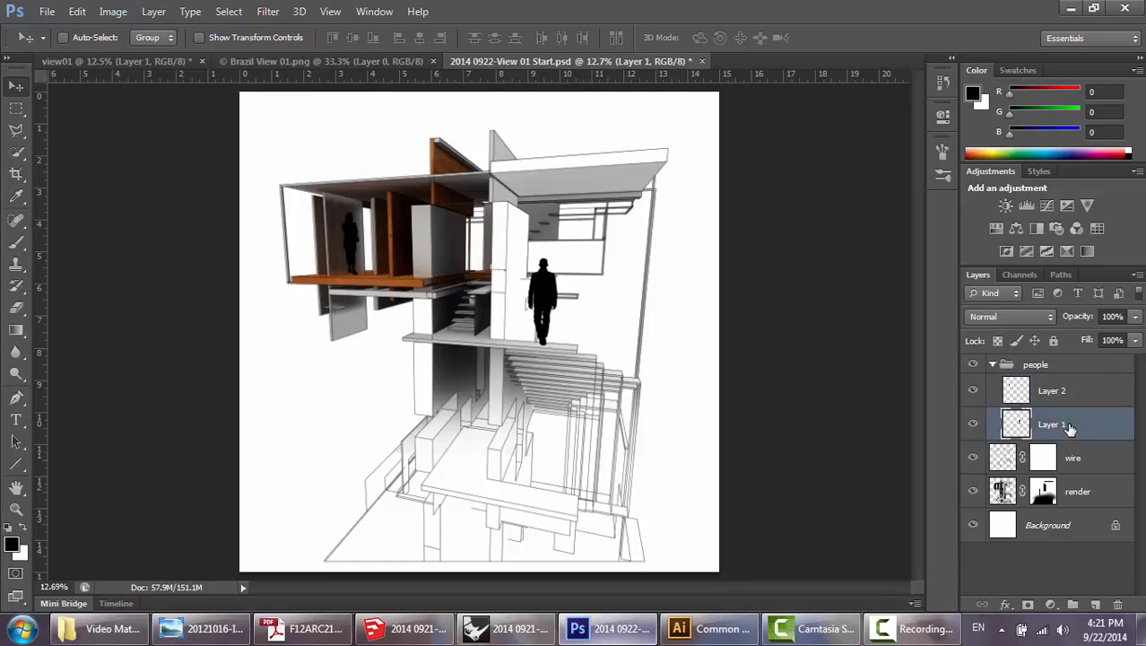
{"action": "left_click", "coordinate": [1065, 391]}
{"action": "left_click", "coordinate": [1065, 424]}
{"action": "left_click", "coordinate": [1061, 400]}
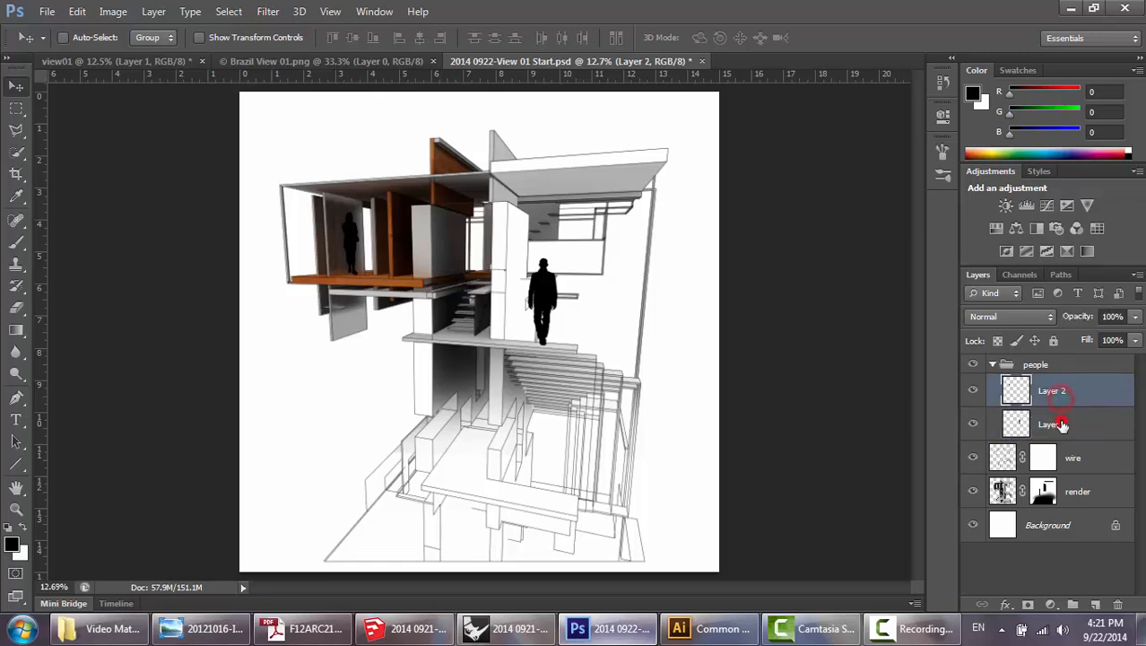
Lower the opacity of both silhouette layers, Layer 1 and Layer 2, to 40%.
{"action": "left_click", "coordinate": [1061, 425]}
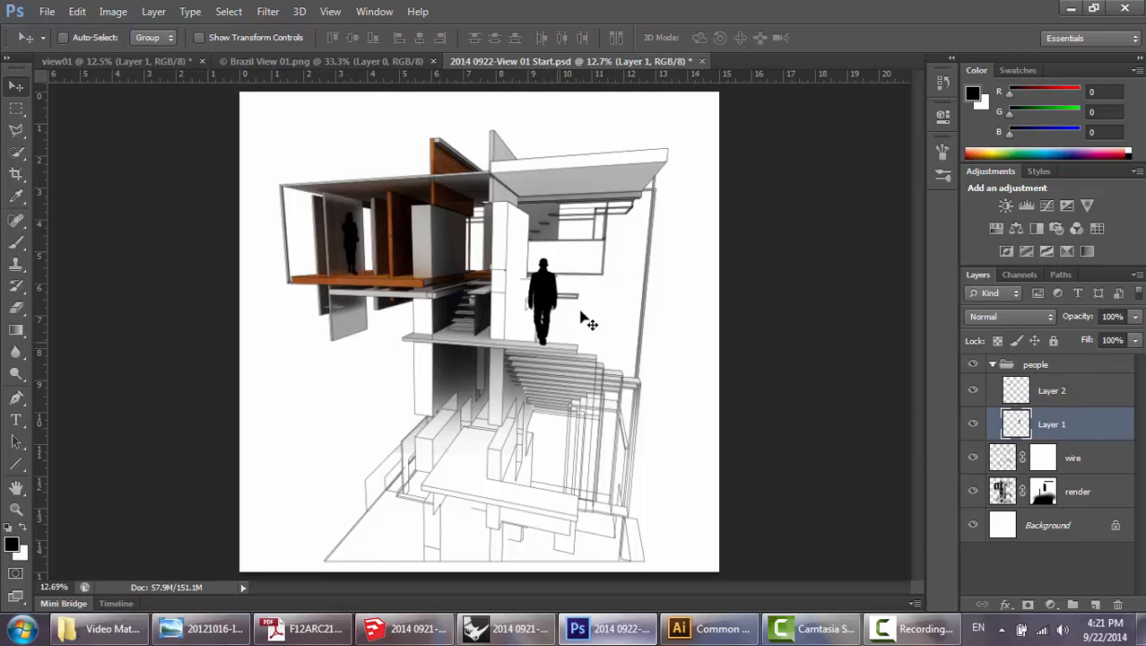
{"action": "key", "text": "2"}
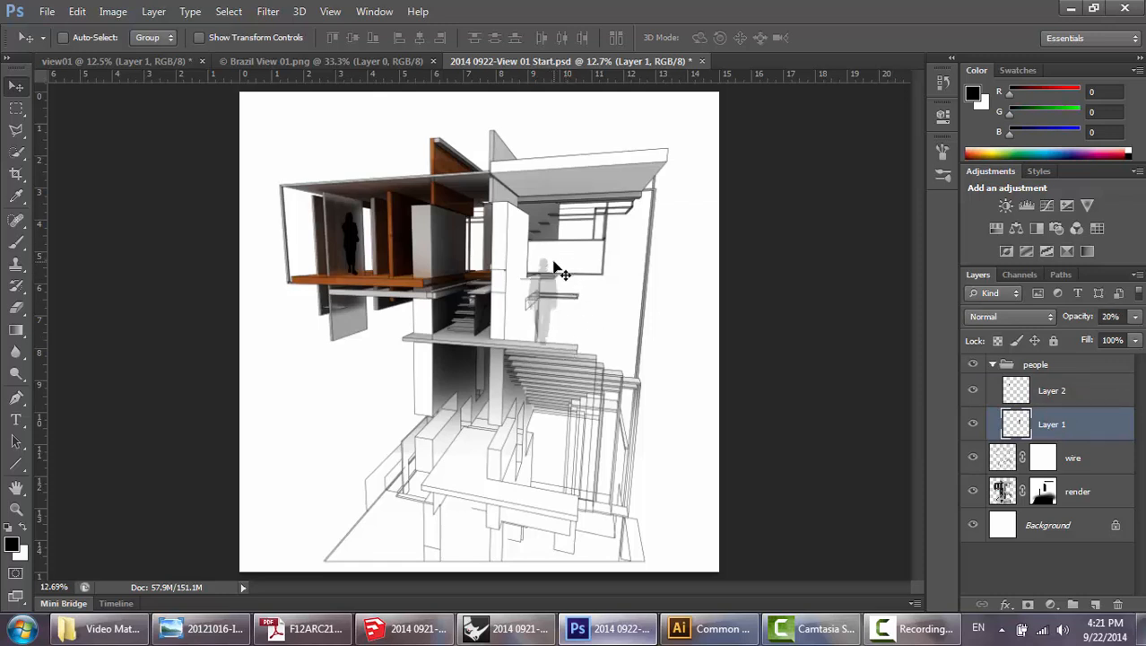
{"action": "key", "text": "3"}
{"action": "left_click", "coordinate": [1078, 393]}
{"action": "key", "text": "4"}
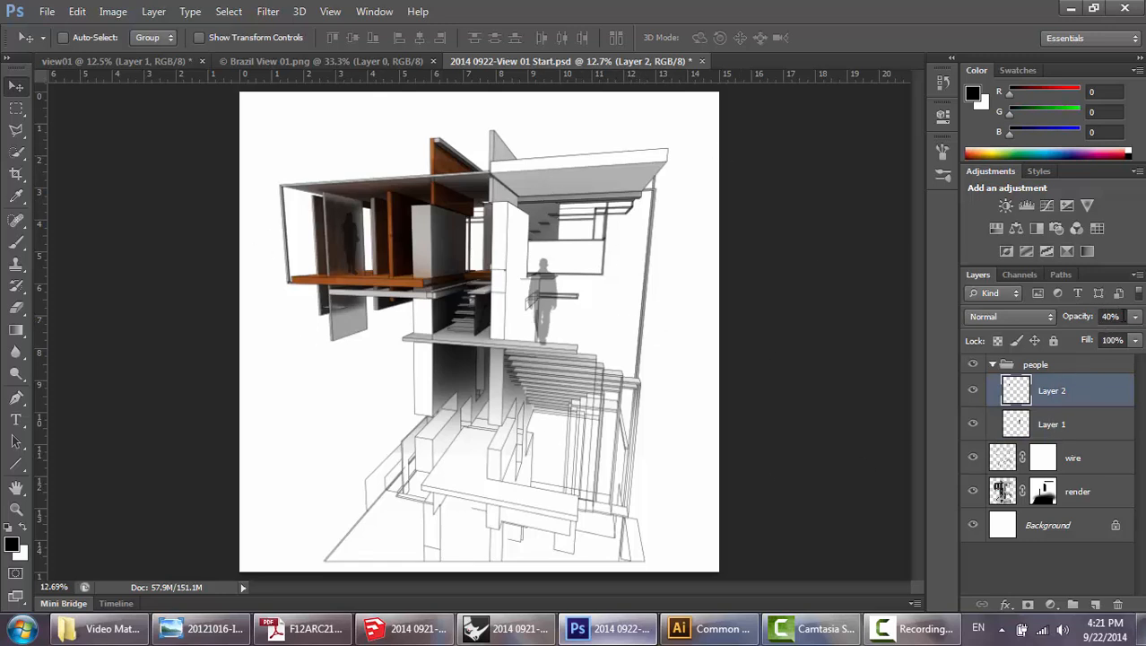
Compare the semi-transparent figures with the reference interior perspective in Windows Photo Viewer, and return to Photoshop.
{"action": "left_click", "coordinate": [1055, 424]}
{"action": "left_click", "coordinate": [1064, 395]}
{"action": "left_click", "coordinate": [1066, 427]}
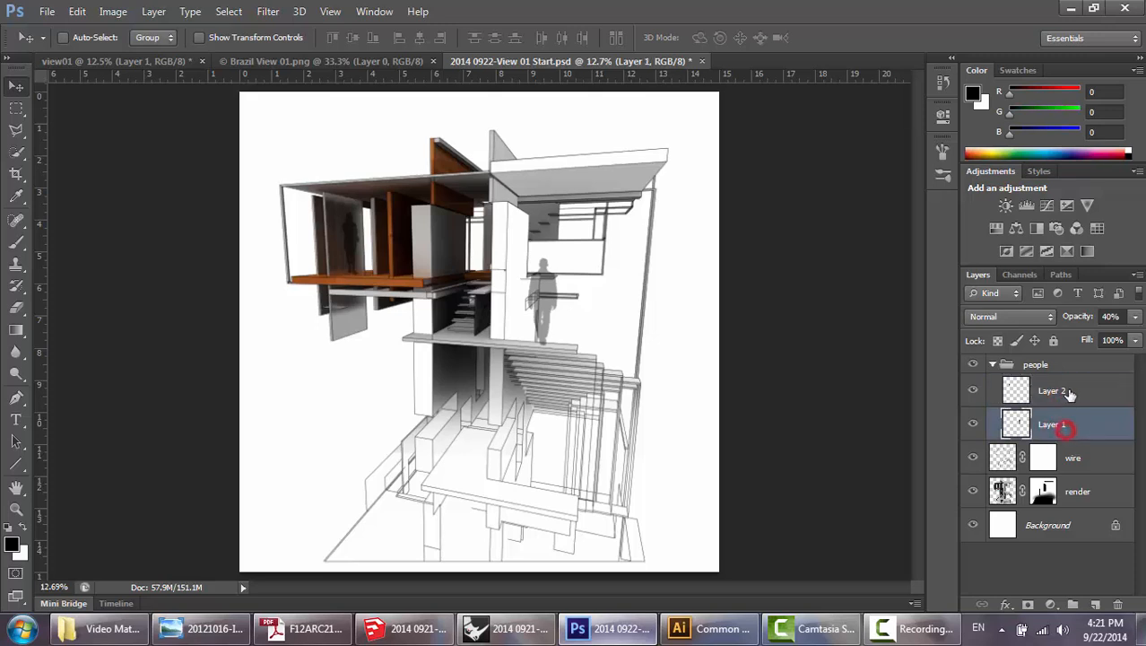
{"action": "left_click", "coordinate": [1067, 393]}
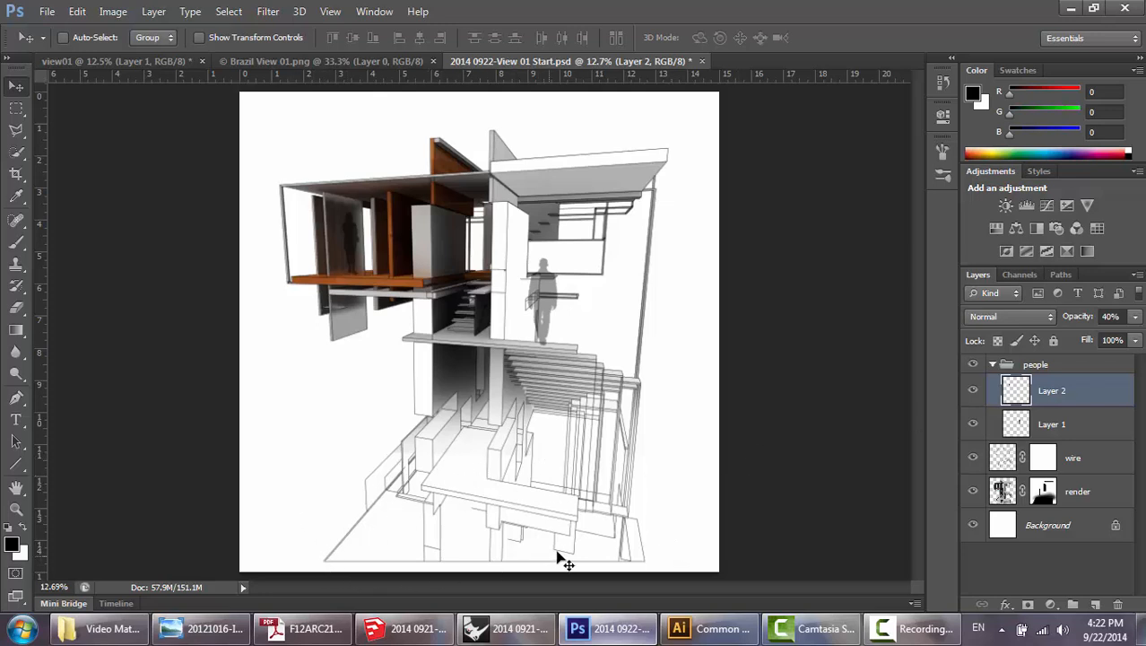
{"action": "left_click", "coordinate": [211, 633]}
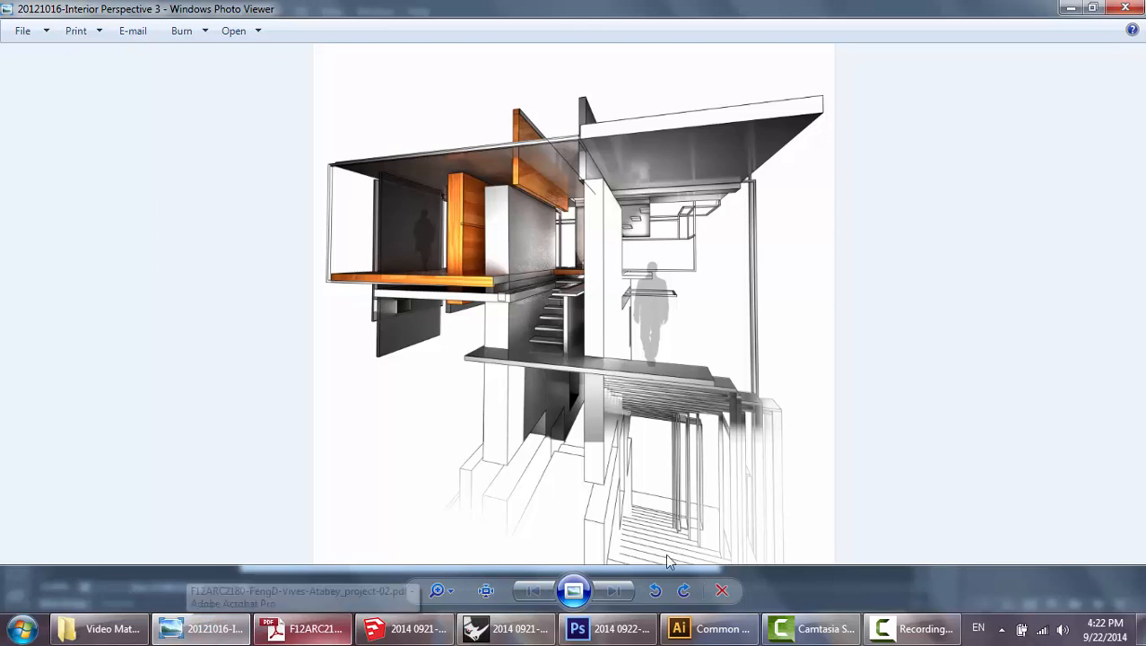
{"action": "left_click", "coordinate": [608, 629]}
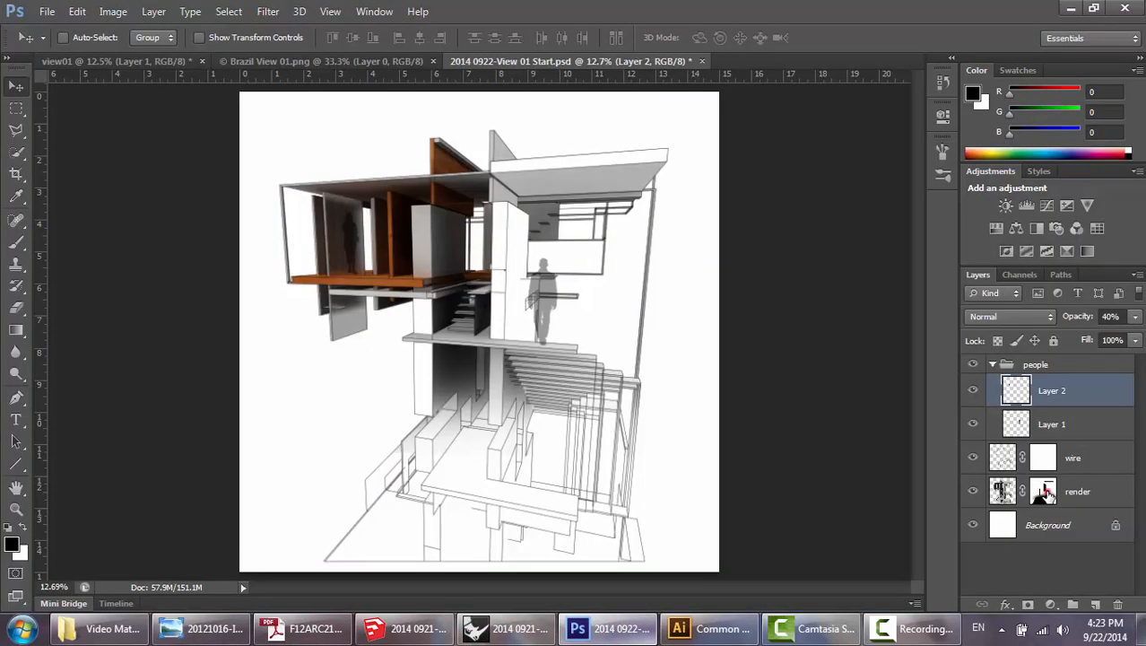
Copy the render layer's mask onto the wire layer, replacing the wire layer's existing mask.
{"action": "left_click", "coordinate": [1045, 491]}
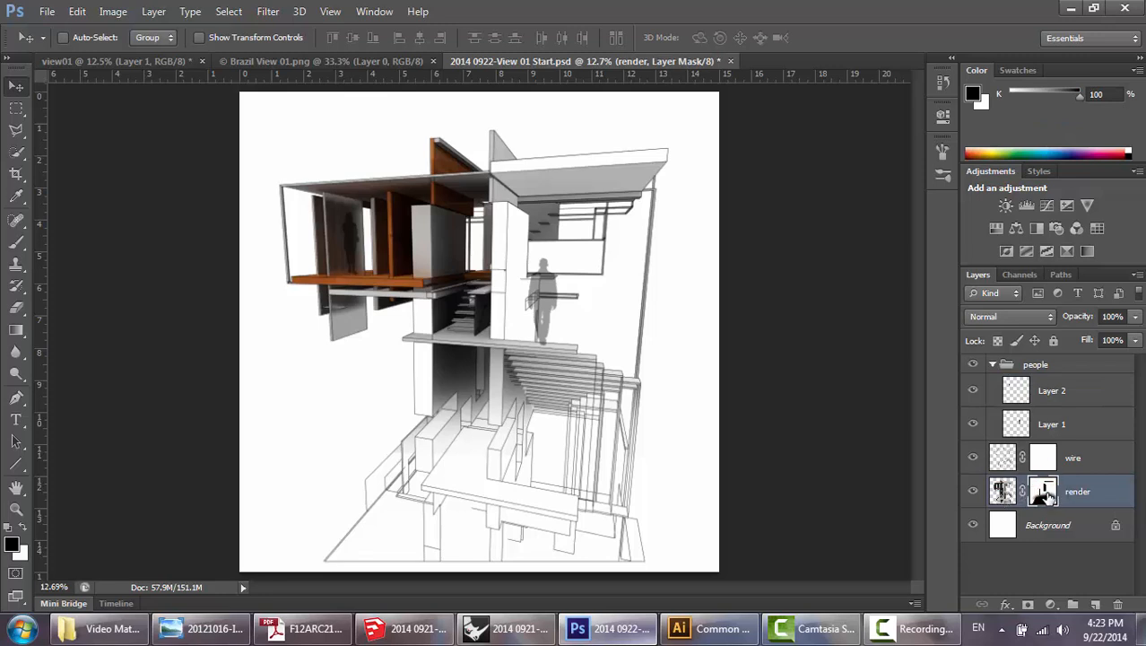
{"action": "left_click_drag", "start_coordinate": [1046, 495], "coordinate": [1051, 461]}
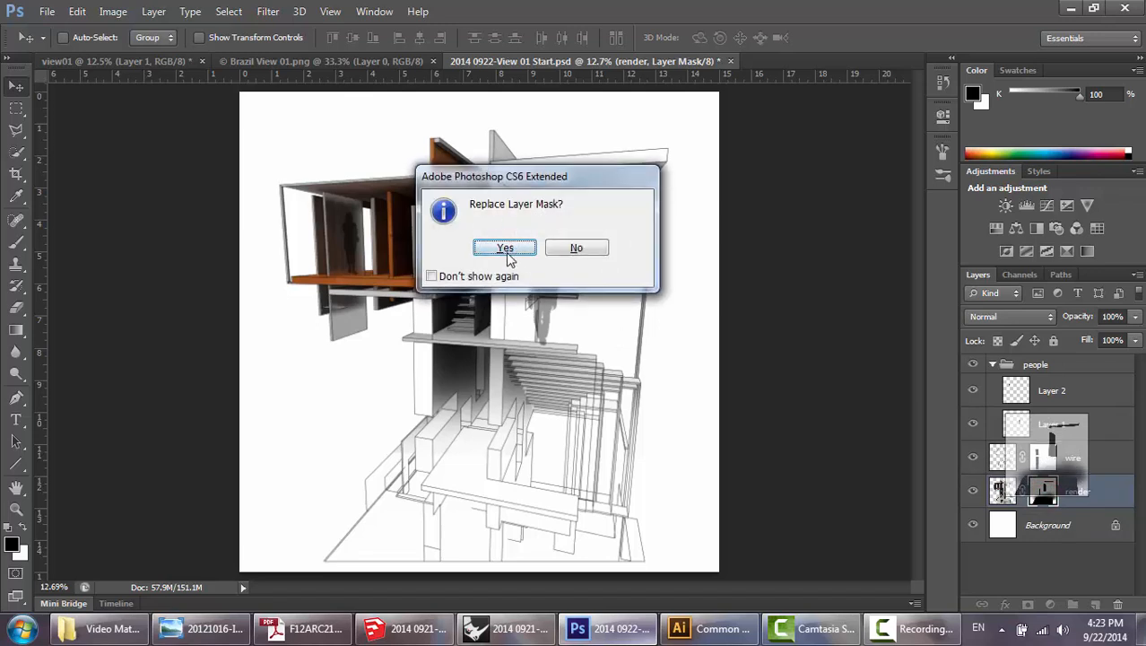
{"action": "left_click", "coordinate": [505, 248]}
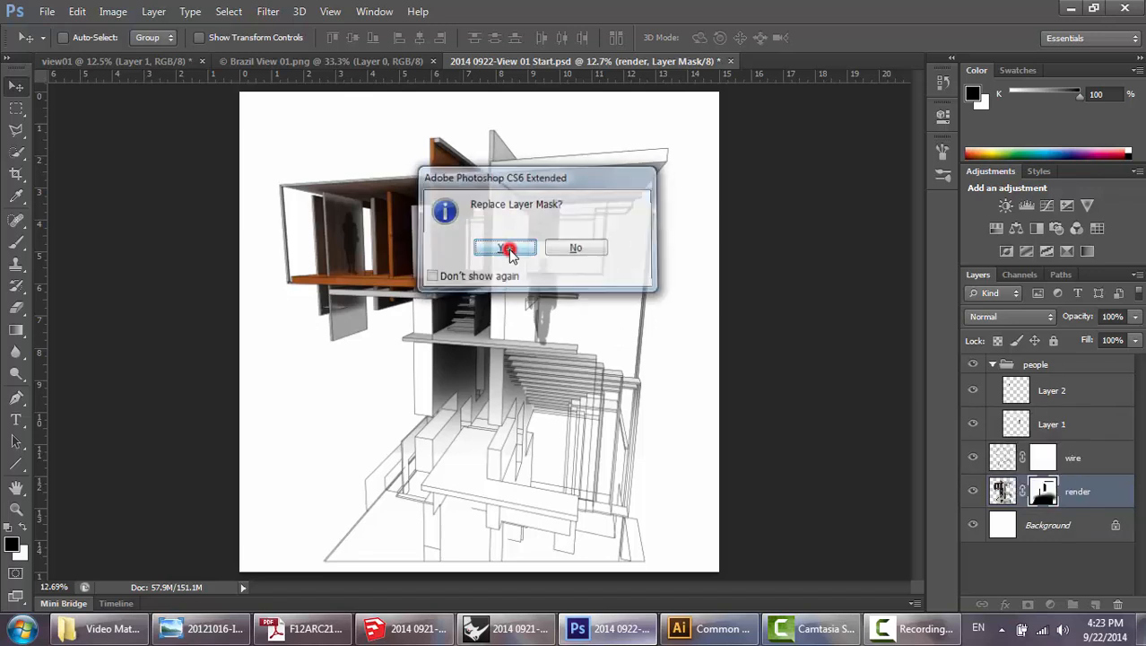
Erase on the wire layer's mask around the stairs and base to reveal the lower linework, leaving a soft fade at the bottom edge.
{"action": "left_click", "coordinate": [1043, 460]}
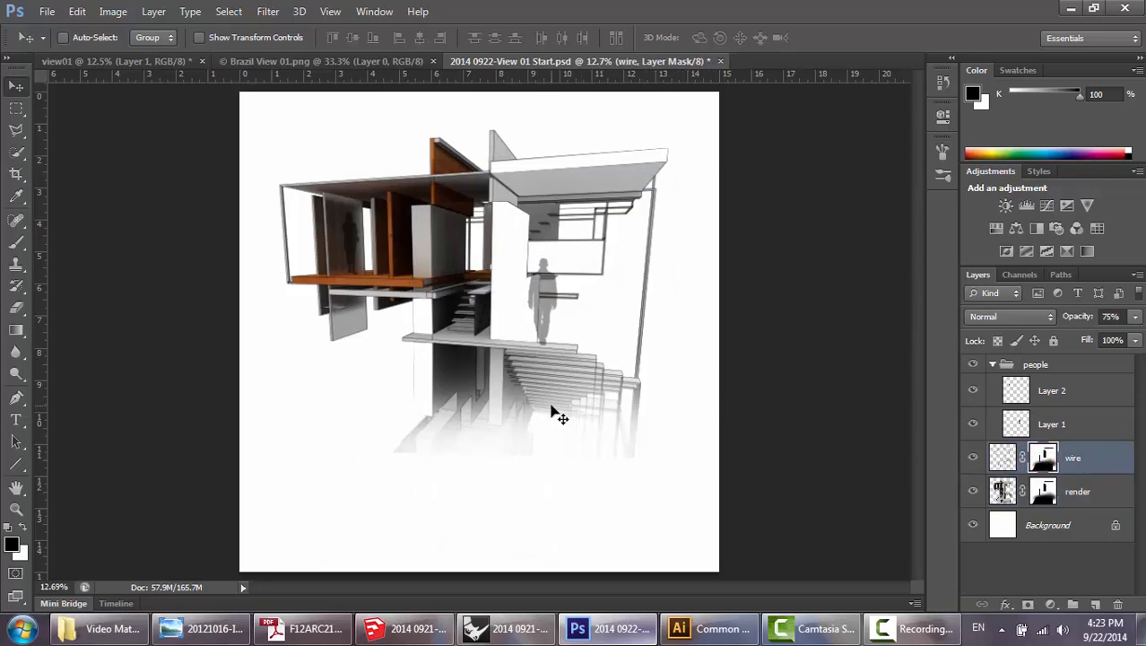
{"action": "key", "text": "e"}
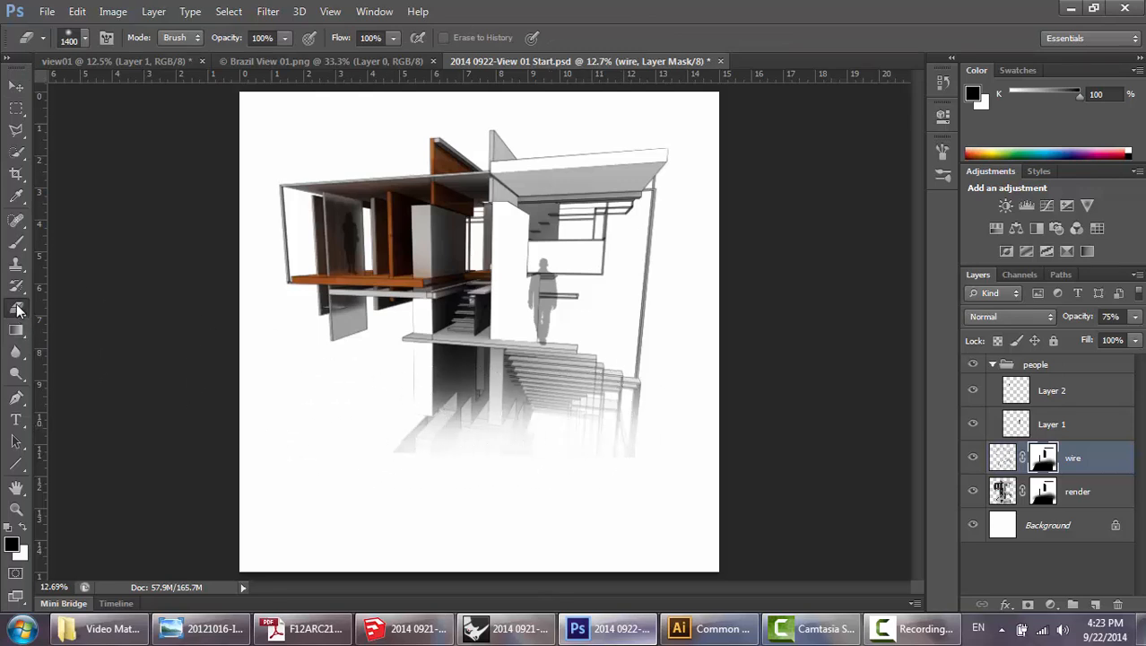
{"action": "left_click", "coordinate": [1005, 457]}
{"action": "left_click", "coordinate": [1043, 456]}
{"action": "left_click", "coordinate": [1001, 458]}
{"action": "left_click", "coordinate": [1043, 458]}
{"action": "mouse_move", "coordinate": [596, 429]}
{"action": "left_mouse_down"}
{"action": "mouse_move", "coordinate": [441, 441]}
{"action": "mouse_move", "coordinate": [601, 479]}
{"action": "mouse_move", "coordinate": [328, 441]}
{"action": "mouse_move", "coordinate": [333, 499]}
{"action": "mouse_move", "coordinate": [563, 441]}
{"action": "mouse_move", "coordinate": [664, 457]}
{"action": "mouse_move", "coordinate": [609, 473]}
{"action": "mouse_move", "coordinate": [670, 436]}
{"action": "mouse_move", "coordinate": [318, 473]}
{"action": "mouse_move", "coordinate": [573, 499]}
{"action": "mouse_move", "coordinate": [340, 485]}
{"action": "mouse_move", "coordinate": [669, 460]}
{"action": "mouse_move", "coordinate": [459, 482]}
{"action": "left_mouse_up"}
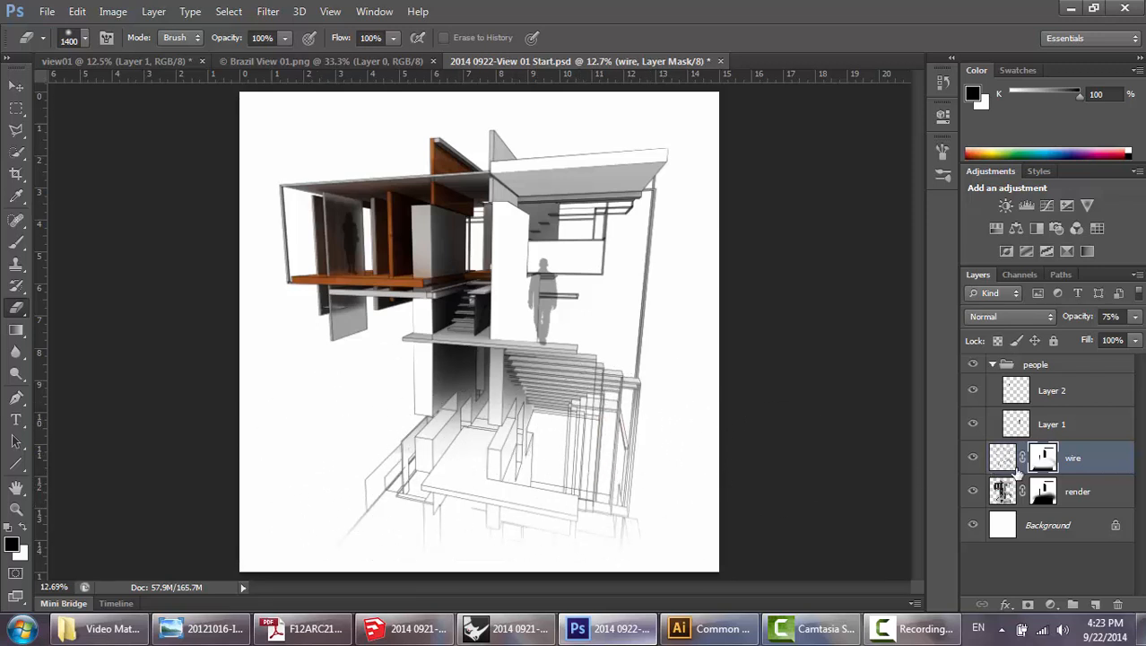
{"action": "left_click", "coordinate": [1003, 458]}
{"action": "left_click", "coordinate": [1043, 457]}
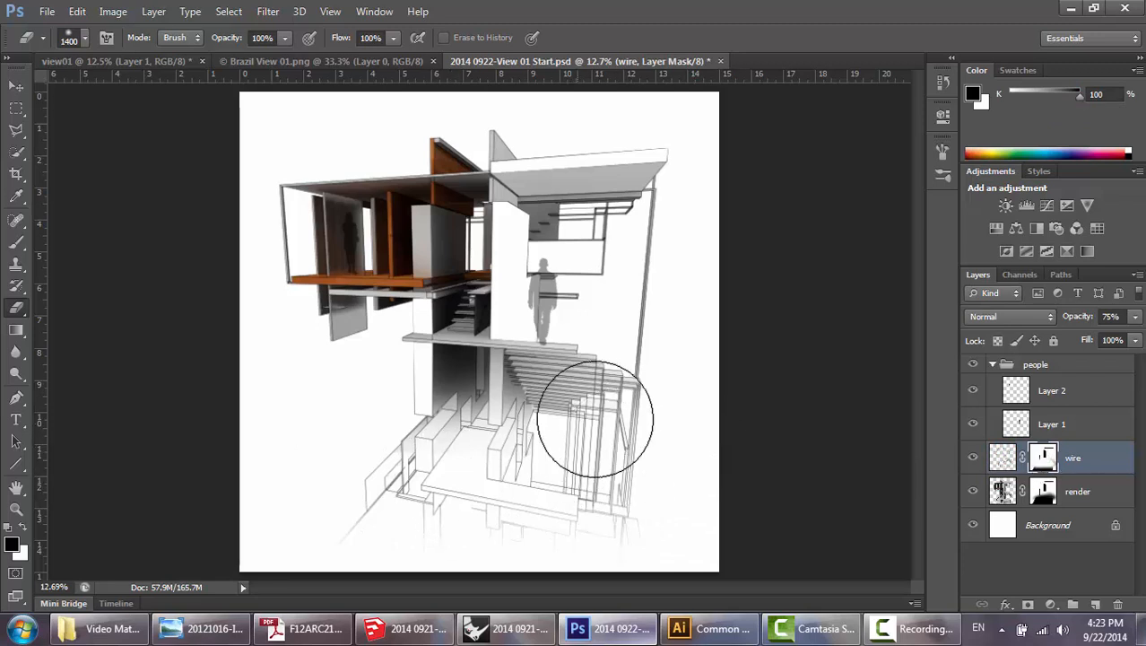
{"action": "mouse_move", "coordinate": [599, 417]}
{"action": "left_mouse_down"}
{"action": "mouse_move", "coordinate": [381, 424]}
{"action": "mouse_move", "coordinate": [615, 396]}
{"action": "mouse_move", "coordinate": [488, 405]}
{"action": "mouse_move", "coordinate": [553, 402]}
{"action": "left_mouse_up"}
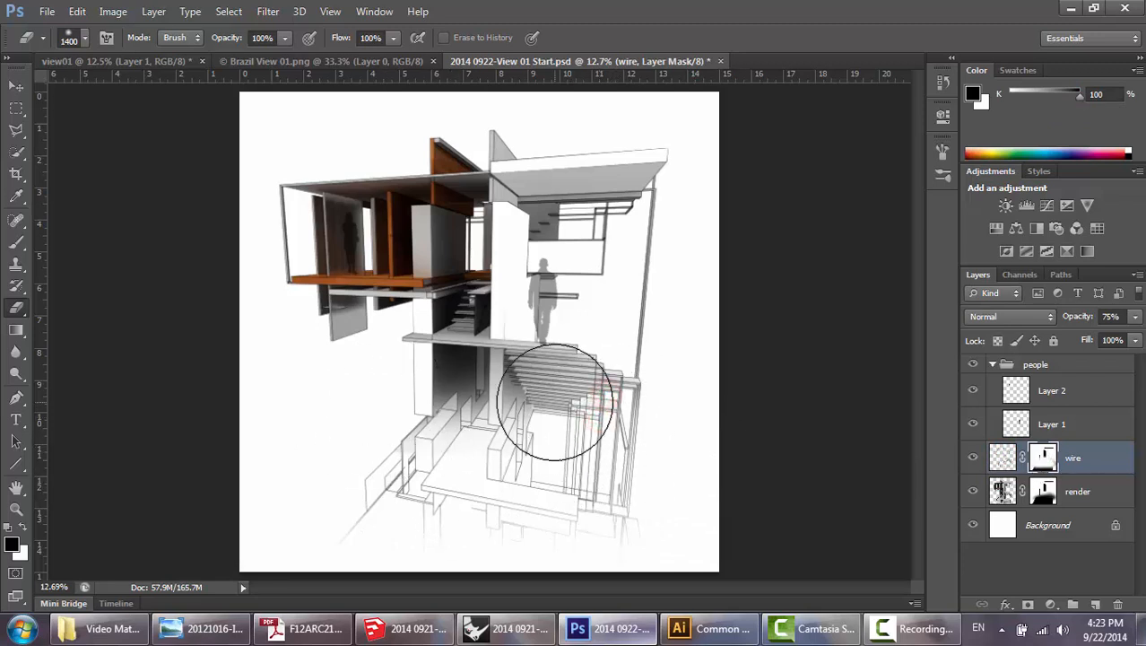
{"action": "key", "text": "F9"}
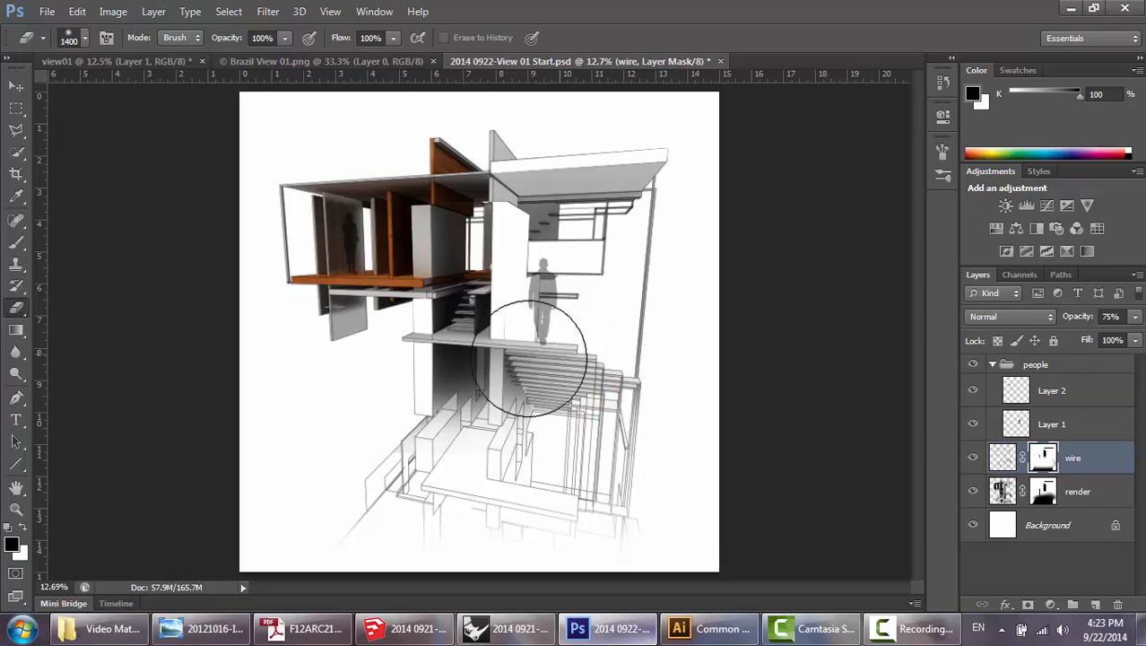
{"action": "key", "text": "v"}
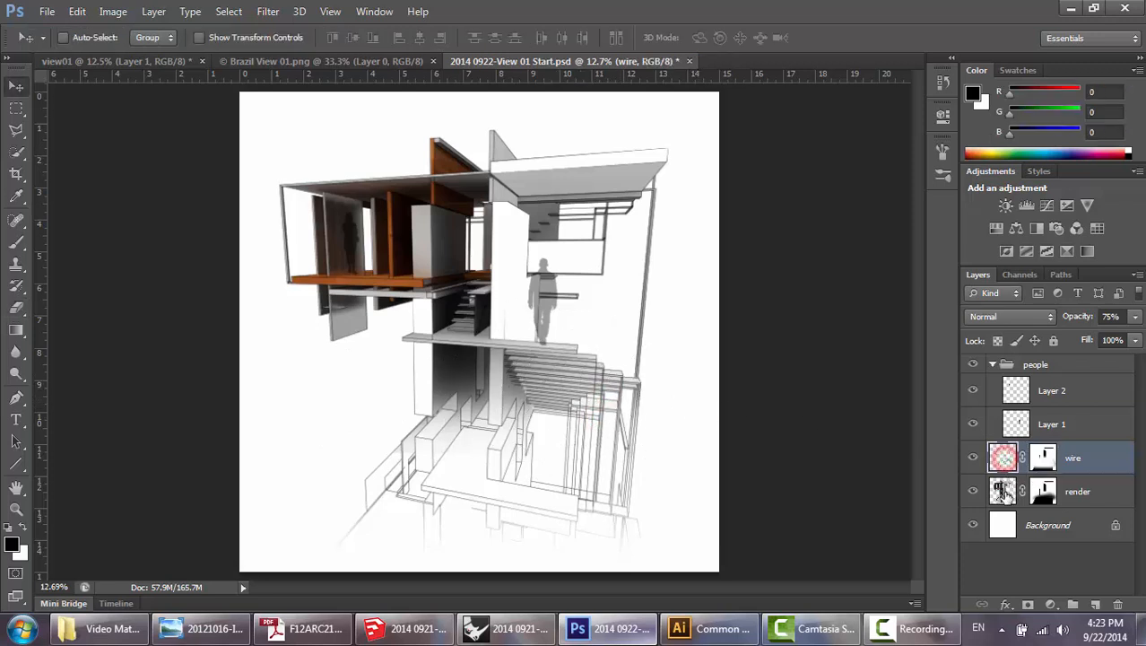
{"action": "left_click", "coordinate": [1003, 491]}
{"action": "left_click", "coordinate": [1001, 459]}
{"action": "left_click", "coordinate": [1002, 491]}
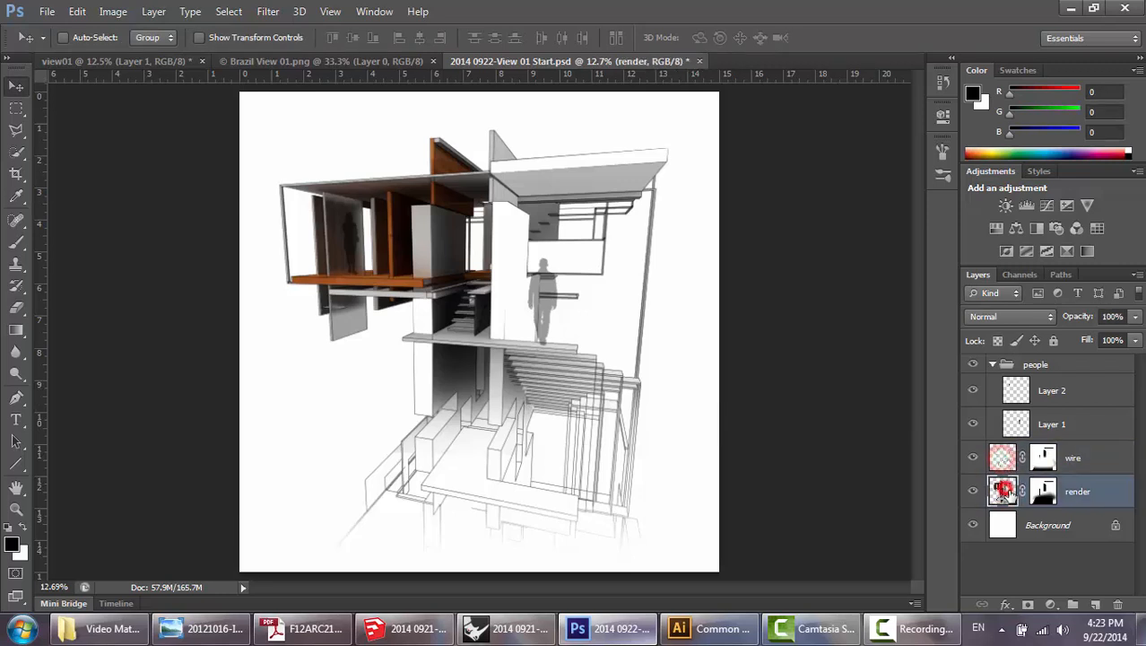
{"action": "left_click", "coordinate": [1002, 459]}
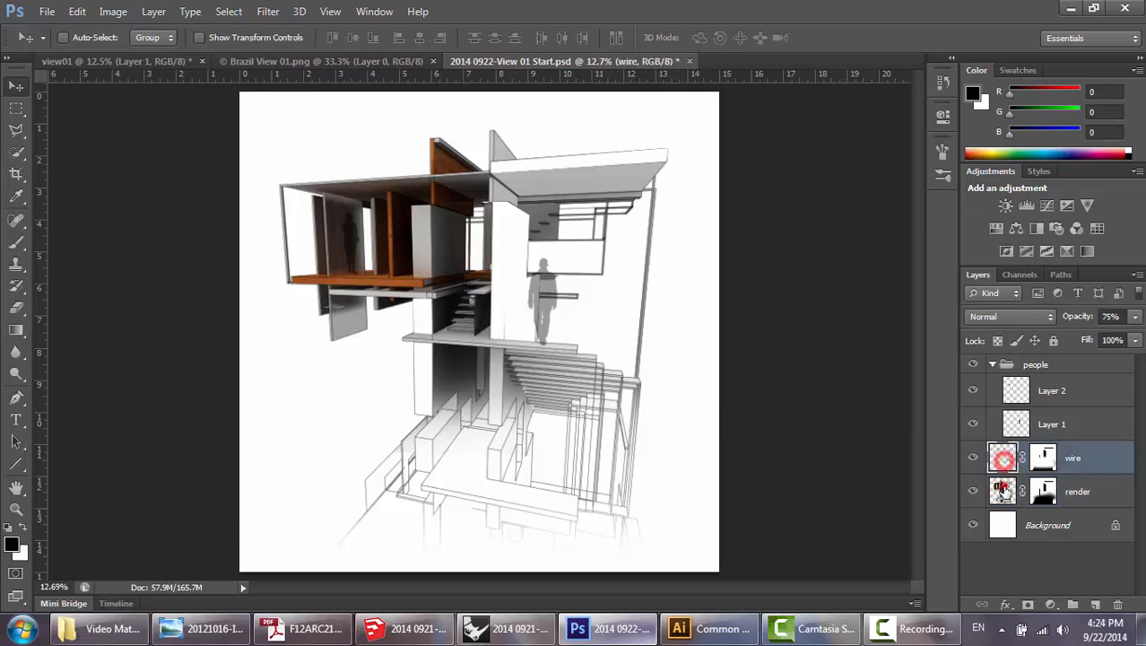
Add Brightness/Contrast, Levels and Hue/Saturation adjustment layers above the render layer.
{"action": "left_click", "coordinate": [1003, 491]}
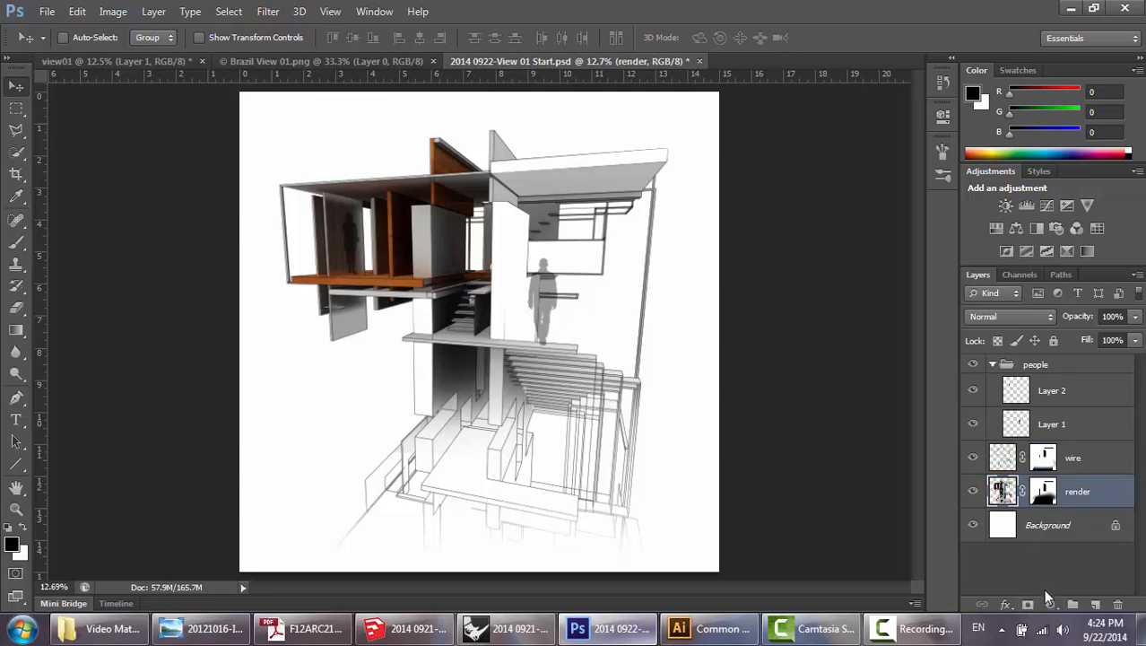
{"action": "left_click", "coordinate": [1051, 605]}
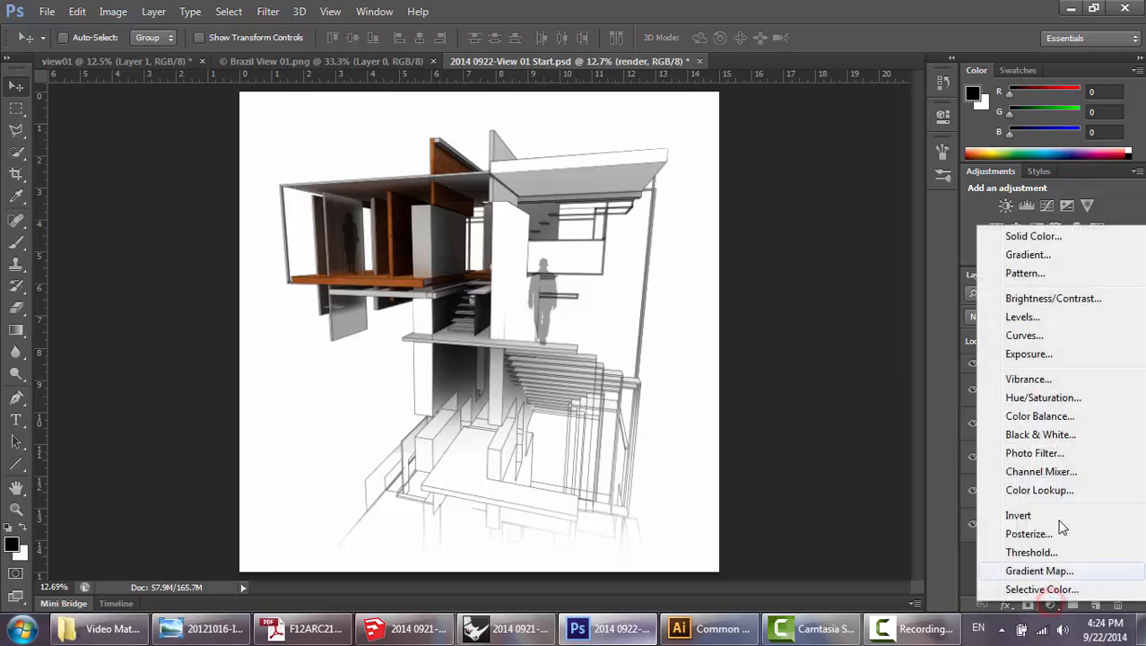
{"action": "left_click", "coordinate": [1073, 303]}
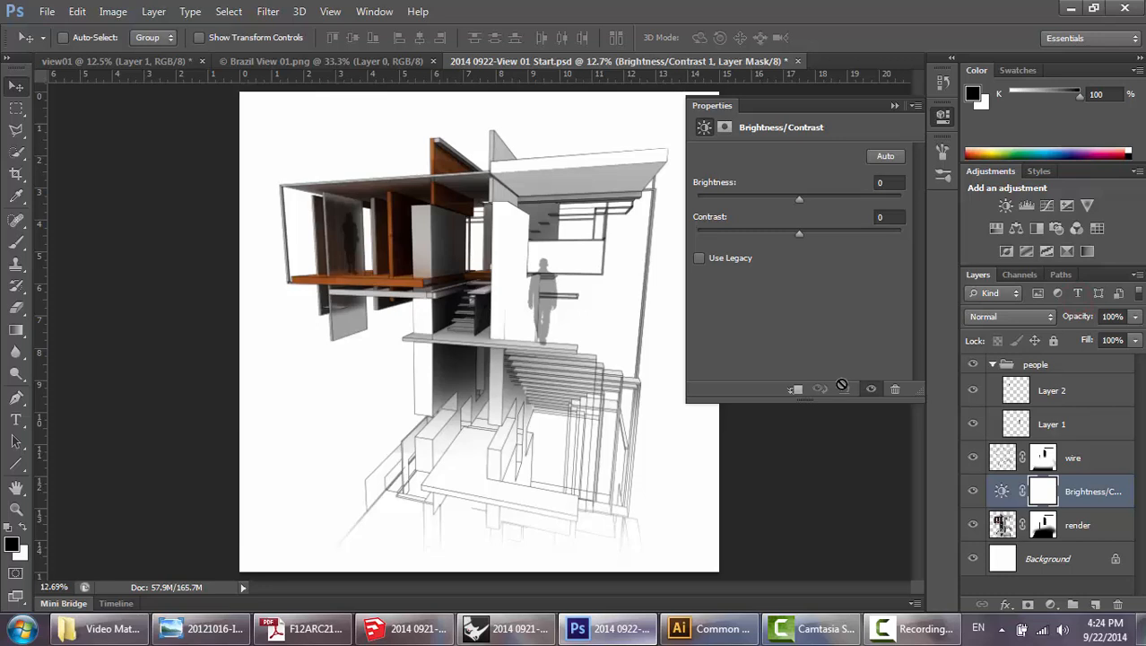
{"action": "left_click", "coordinate": [1052, 606]}
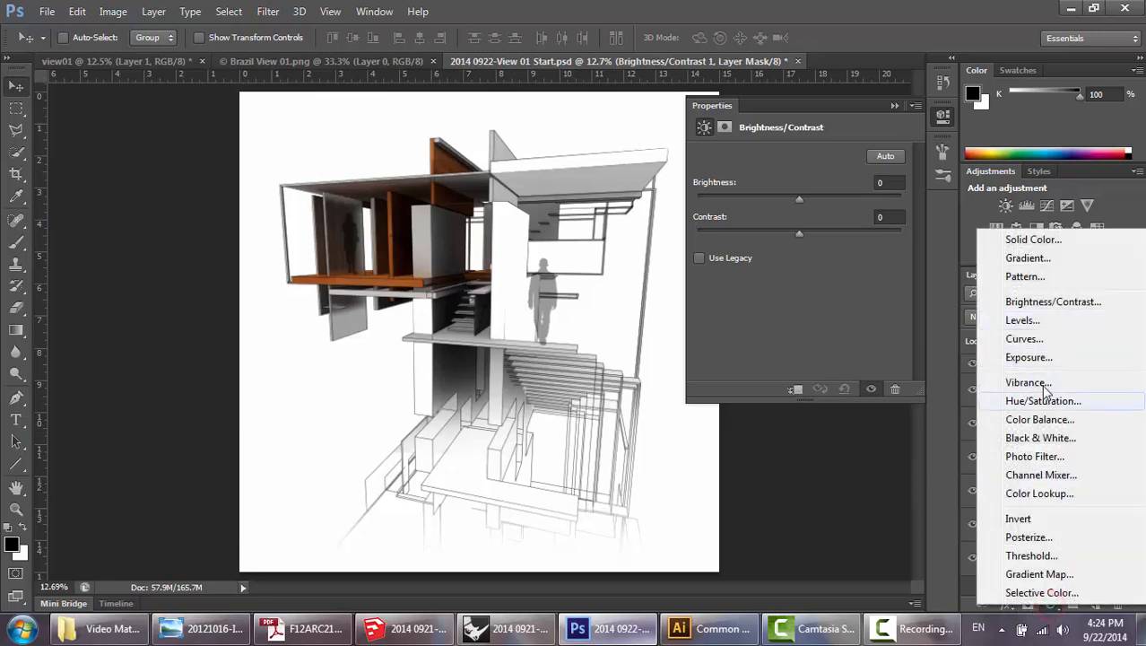
{"action": "left_click", "coordinate": [1051, 320]}
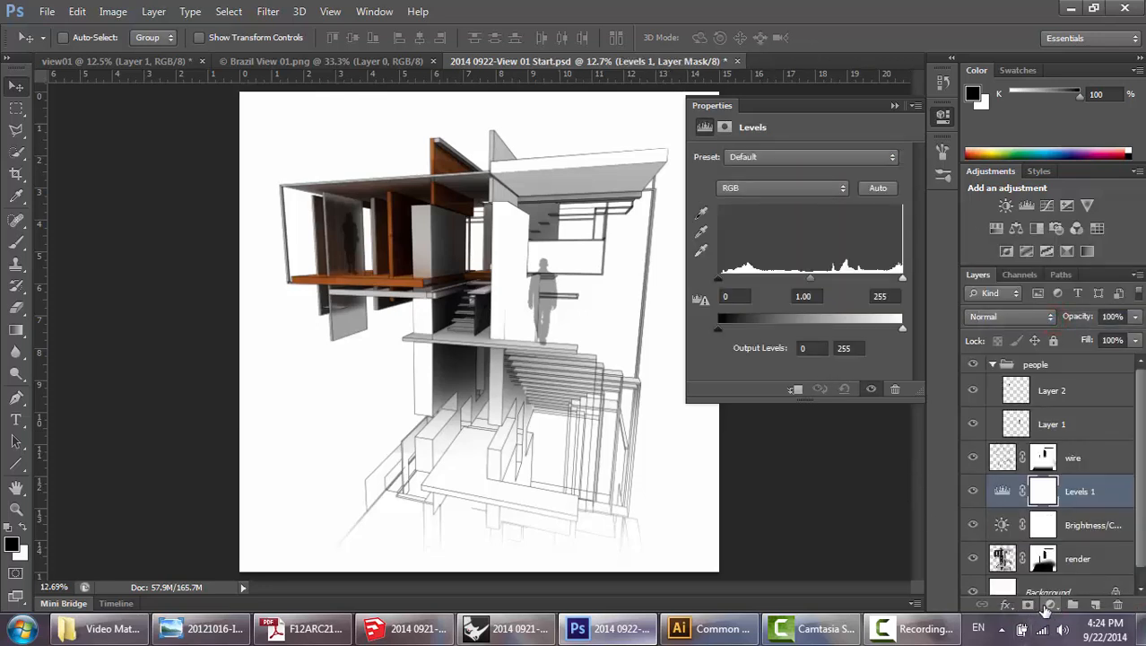
{"action": "left_click", "coordinate": [1051, 605]}
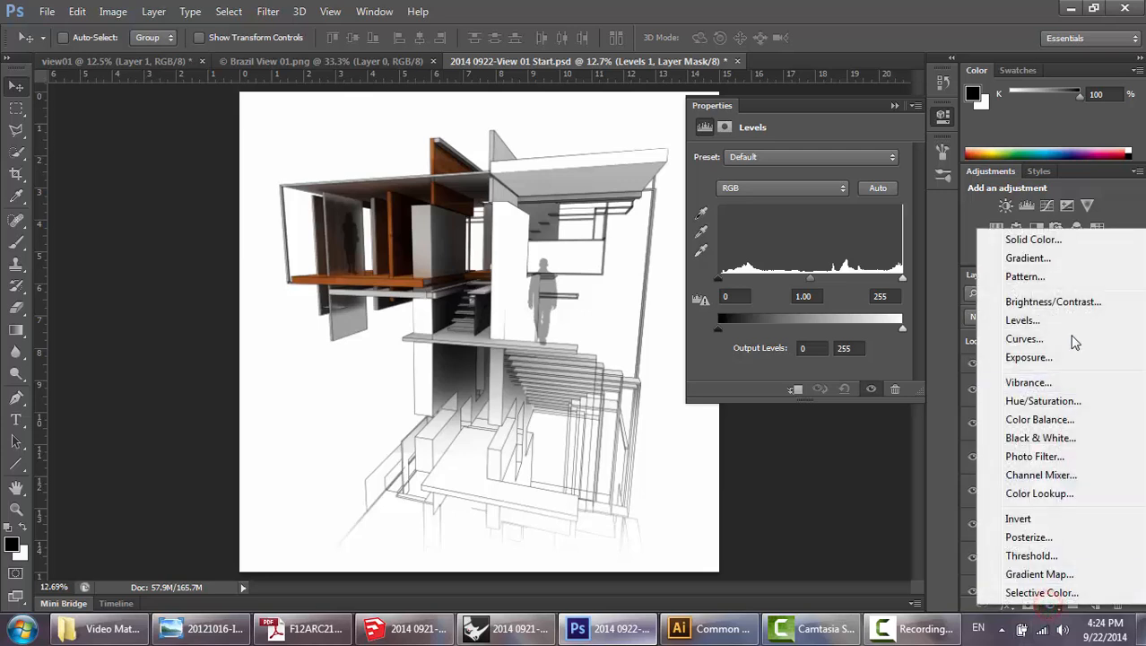
{"action": "left_click", "coordinate": [1064, 402]}
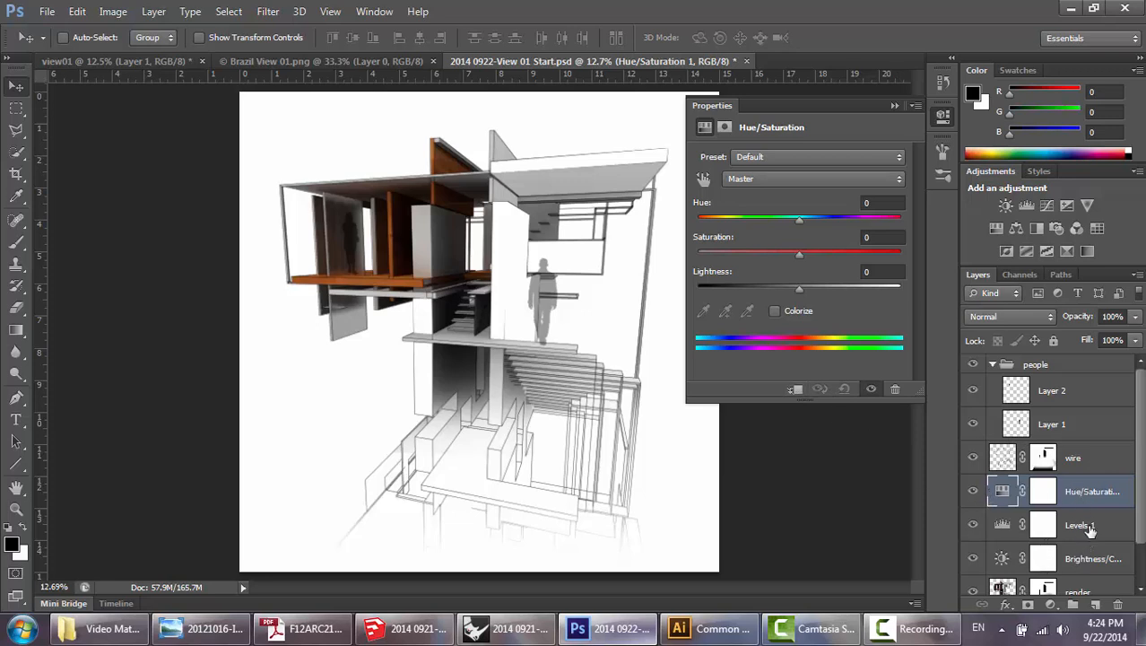
Clip the Hue/Saturation, Levels and Brightness/Contrast adjustment layers to the render layer so they affect only it.
{"action": "scroll", "coordinate": [1142, 529], "scroll_direction": "down", "scroll_amount": 2}
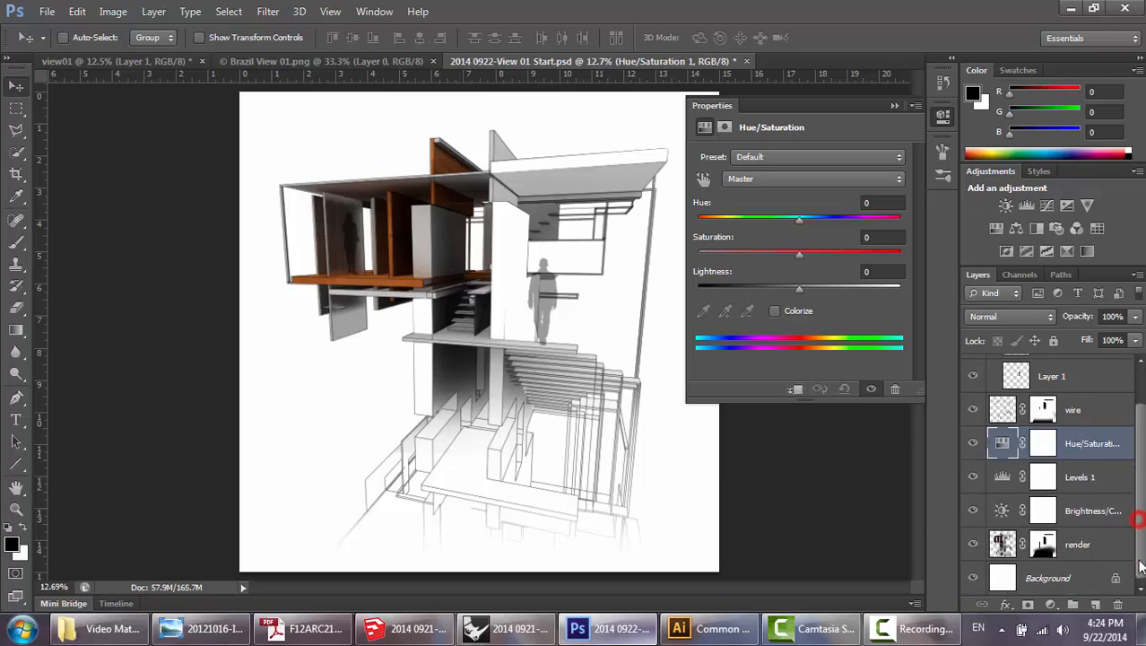
{"action": "left_click", "coordinate": [1095, 547]}
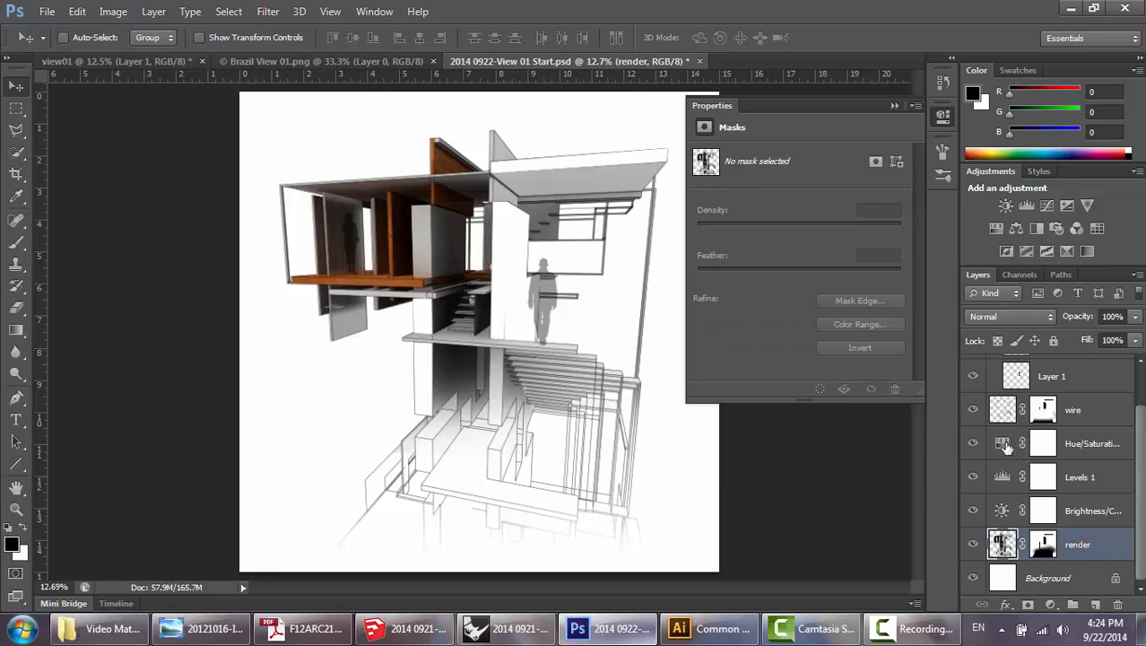
{"action": "left_click", "coordinate": [1007, 446]}
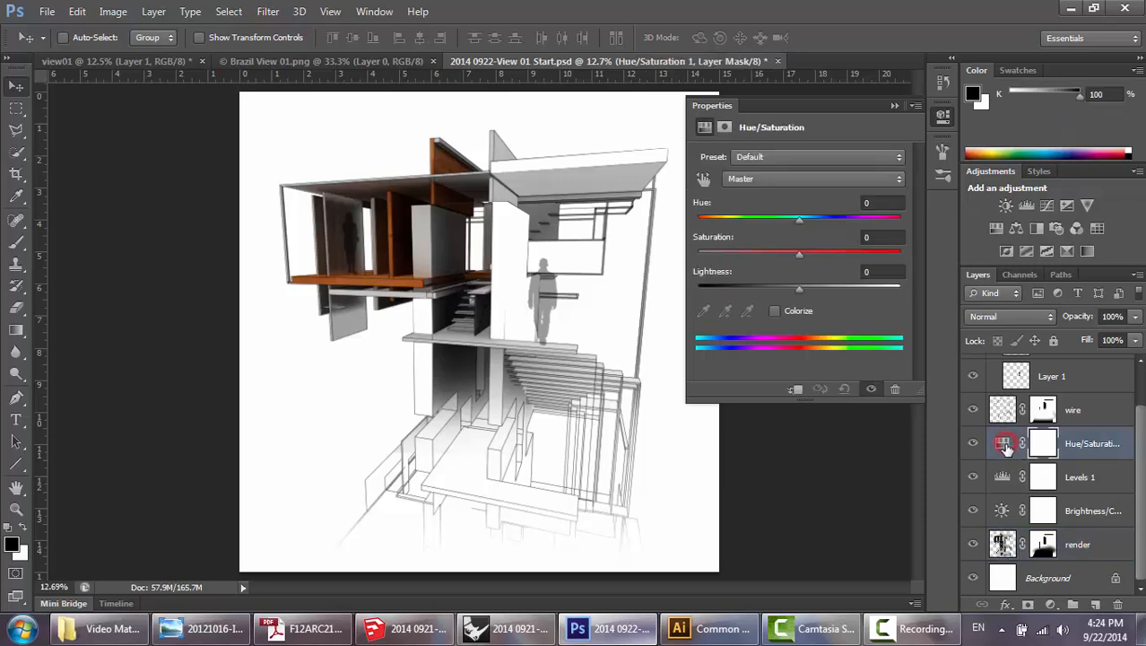
{"action": "left_click", "coordinate": [797, 391]}
{"action": "left_click", "coordinate": [1001, 476]}
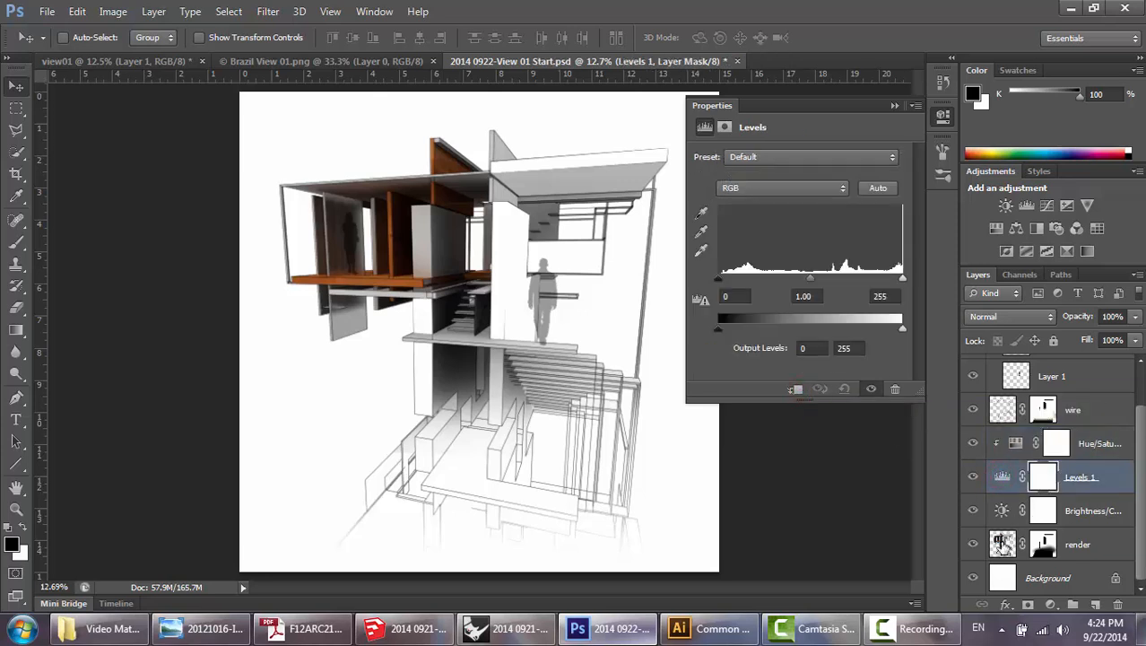
{"action": "left_click", "coordinate": [797, 389]}
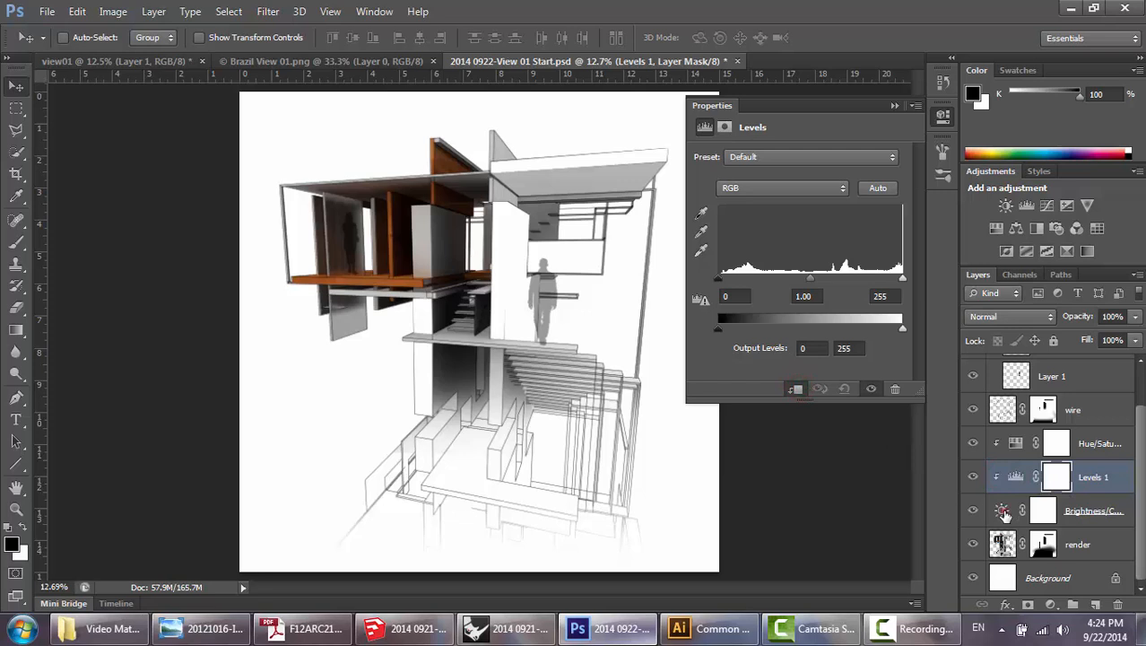
{"action": "left_click", "coordinate": [1002, 511]}
{"action": "left_click", "coordinate": [796, 389]}
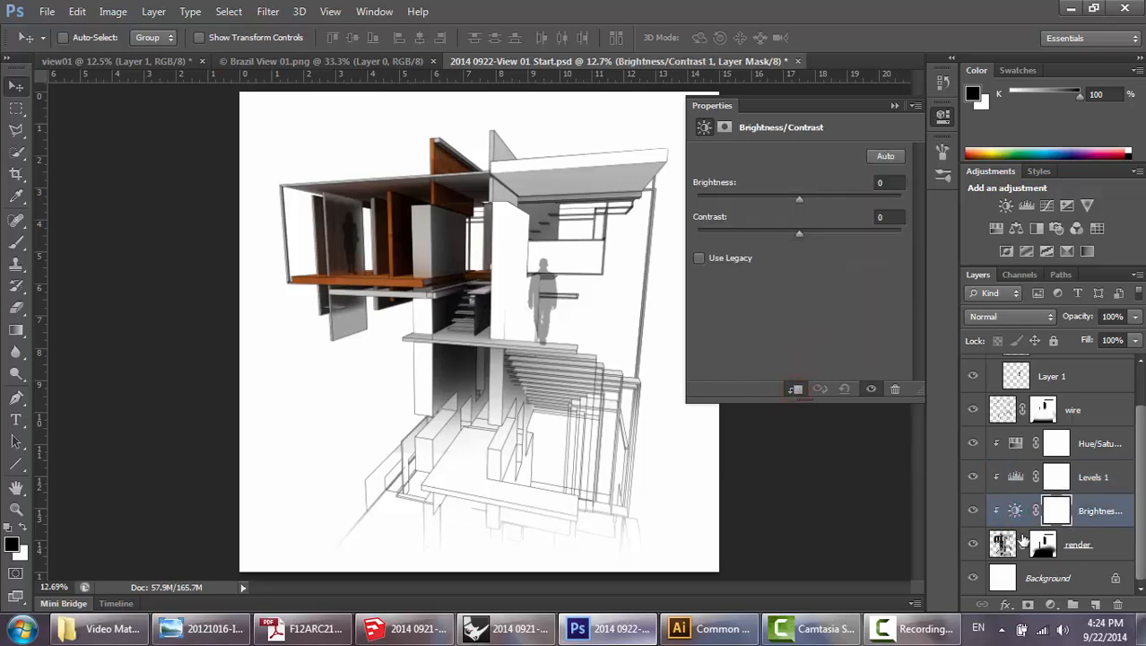
{"action": "left_click", "coordinate": [893, 105]}
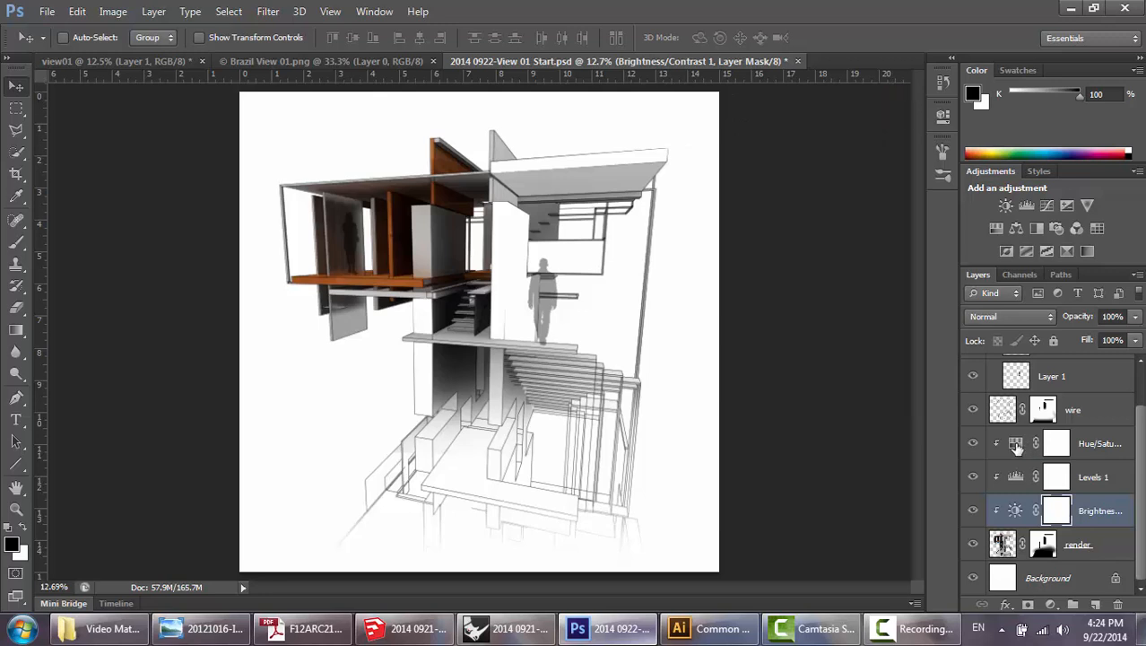
Increase the saturation moderately in the Hue/Saturation adjustment layer to intensify the render's orange wood surfaces.
{"action": "double_click", "coordinate": [1017, 445]}
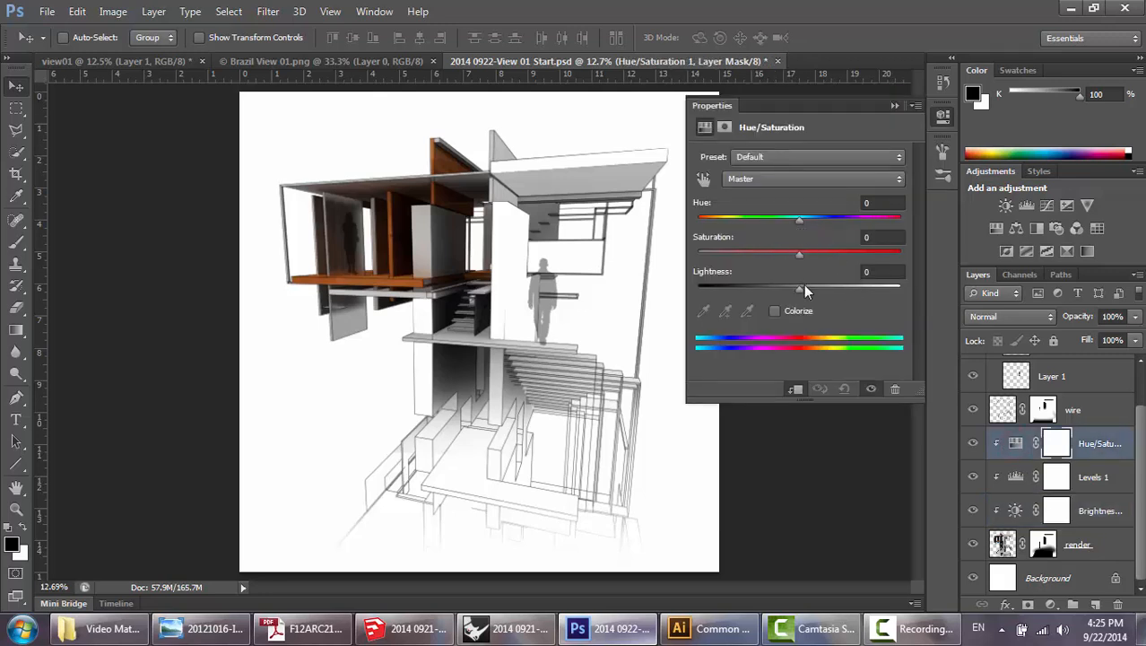
{"action": "left_click_drag", "start_coordinate": [799, 254], "coordinate": [830, 254]}
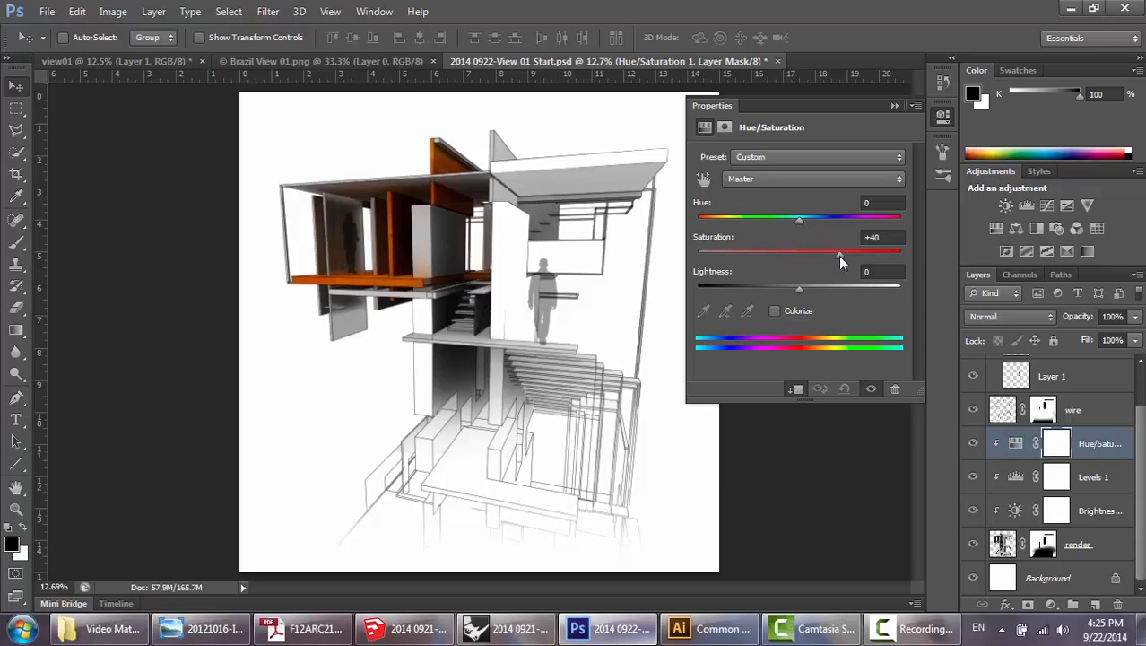
{"action": "left_click_drag", "start_coordinate": [840, 257], "coordinate": [840, 256]}
{"action": "left_click", "coordinate": [891, 106]}
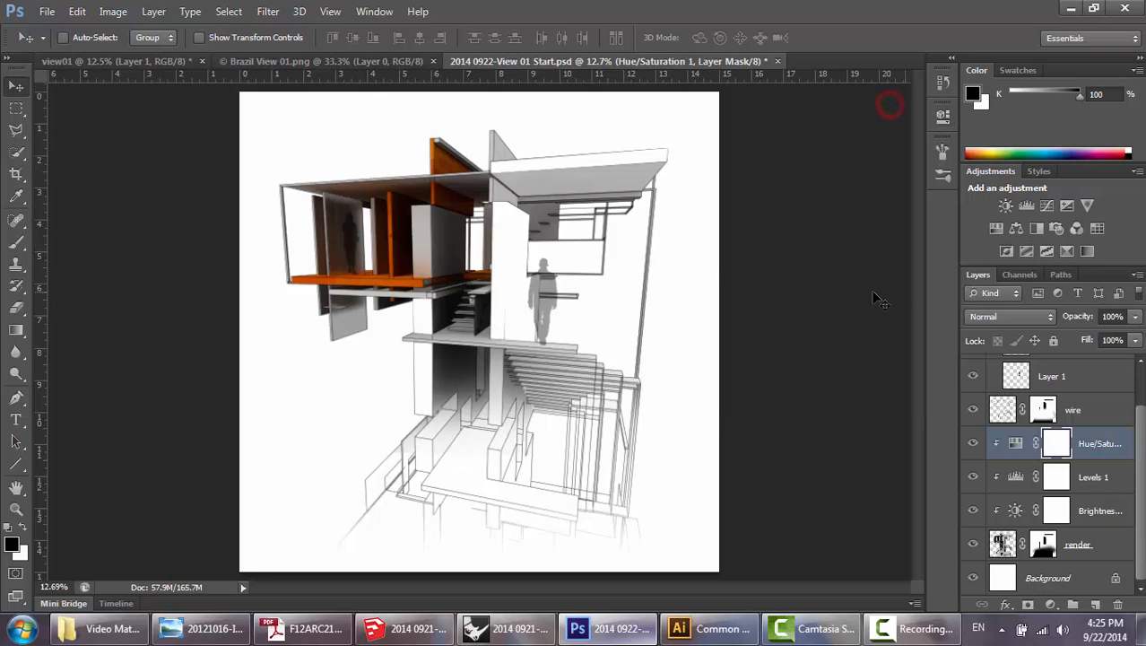
Set the Levels adjustment's RGB input black point to 1 and white point to 220.
{"action": "double_click", "coordinate": [1017, 479]}
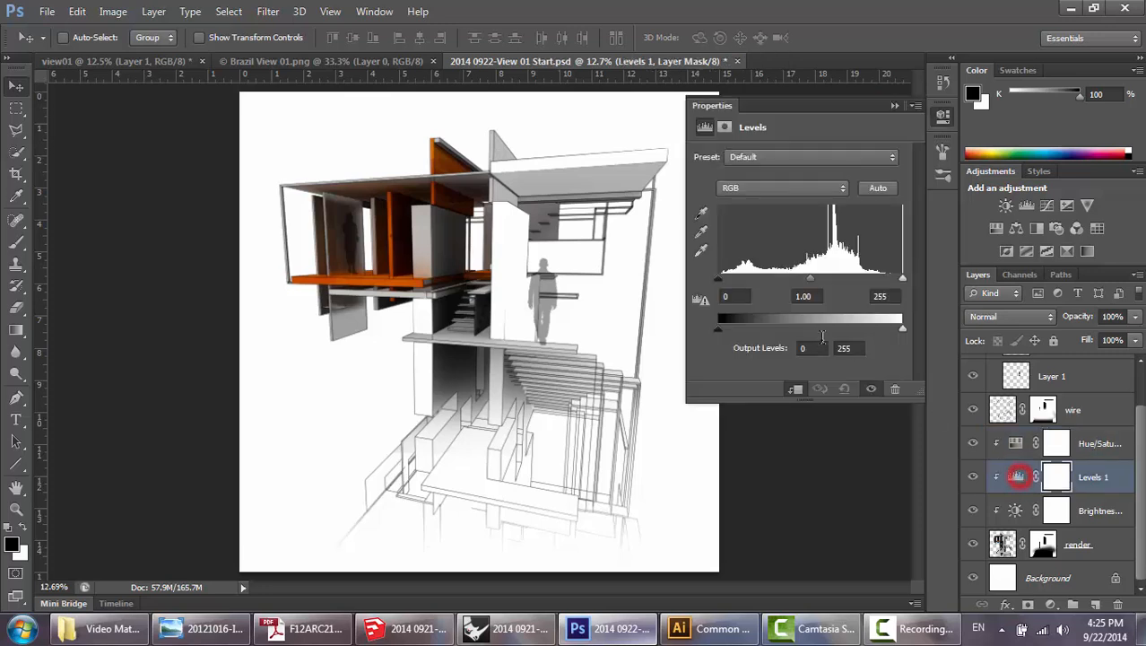
{"action": "left_click_drag", "start_coordinate": [720, 283], "coordinate": [719, 283]}
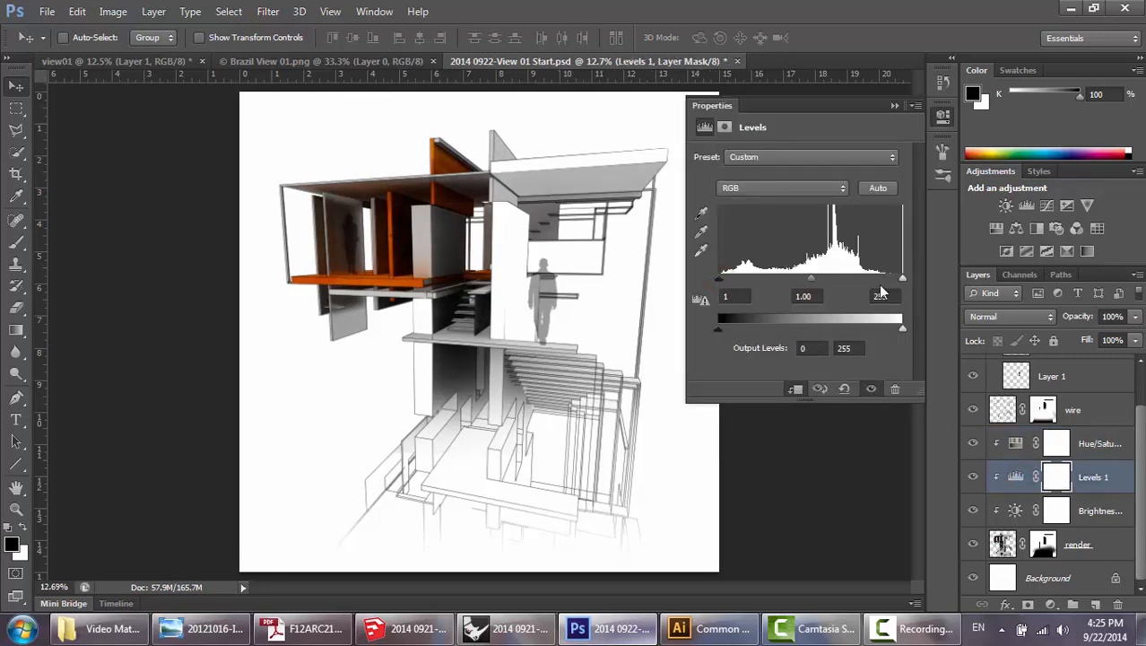
{"action": "left_click_drag", "start_coordinate": [902, 283], "coordinate": [874, 283]}
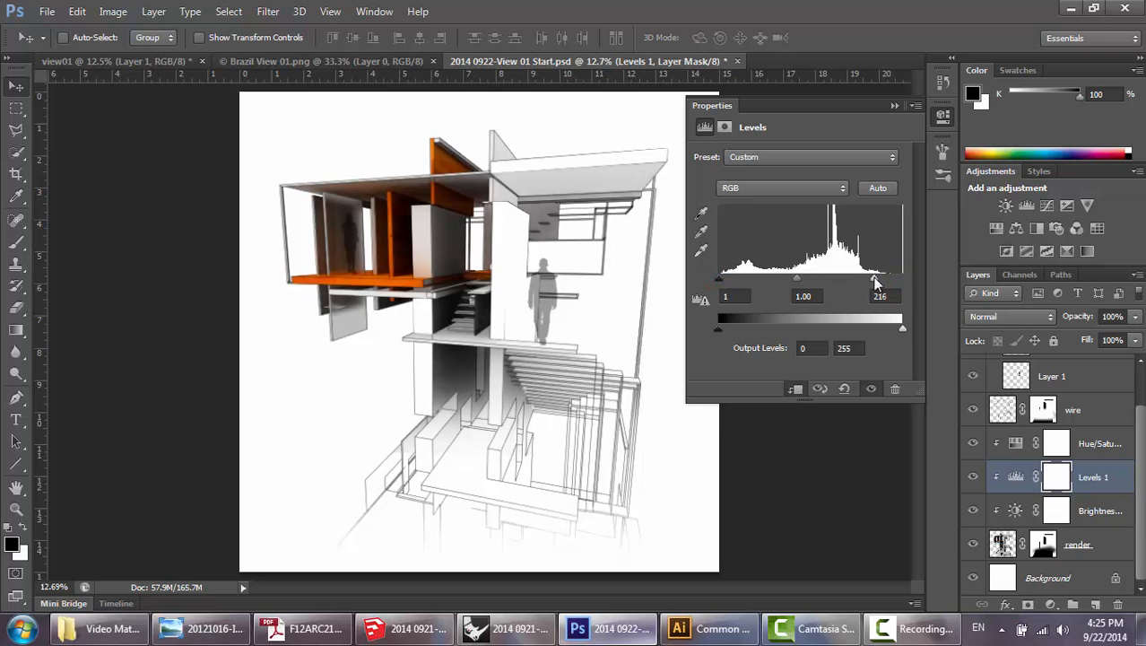
{"action": "left_click", "coordinate": [895, 106]}
Raise the brightness slightly in the Brightness/Contrast adjustment layer, and select the render layer.
{"action": "double_click", "coordinate": [1017, 512]}
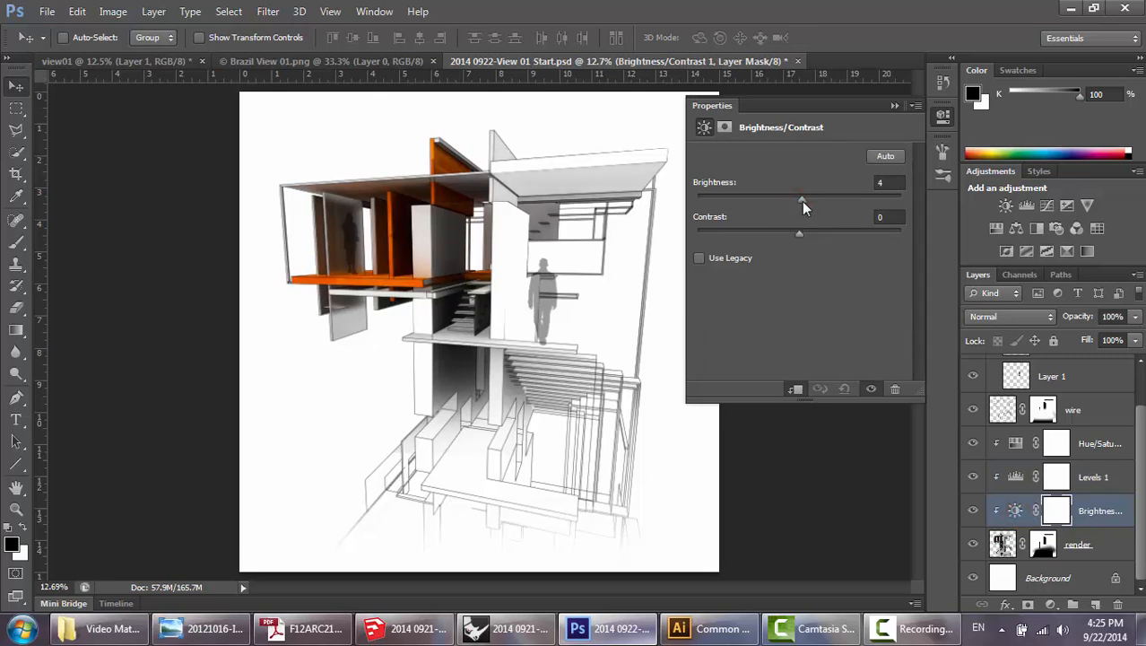
{"action": "left_click_drag", "start_coordinate": [805, 201], "coordinate": [805, 201]}
{"action": "left_click", "coordinate": [893, 107]}
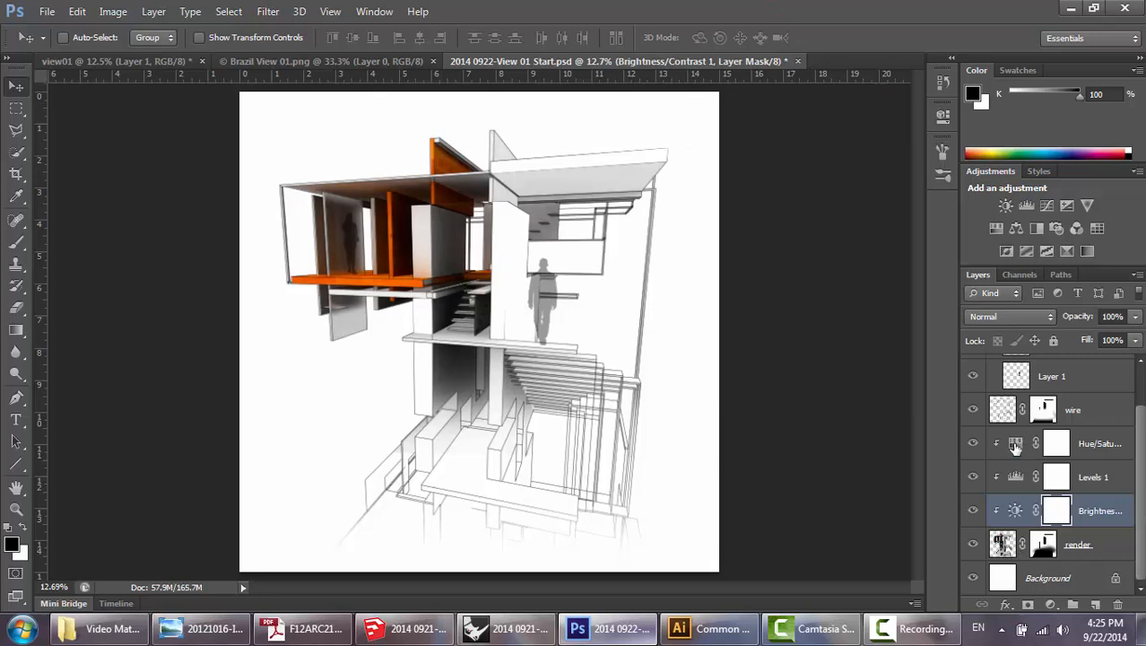
{"action": "left_click", "coordinate": [1003, 543]}
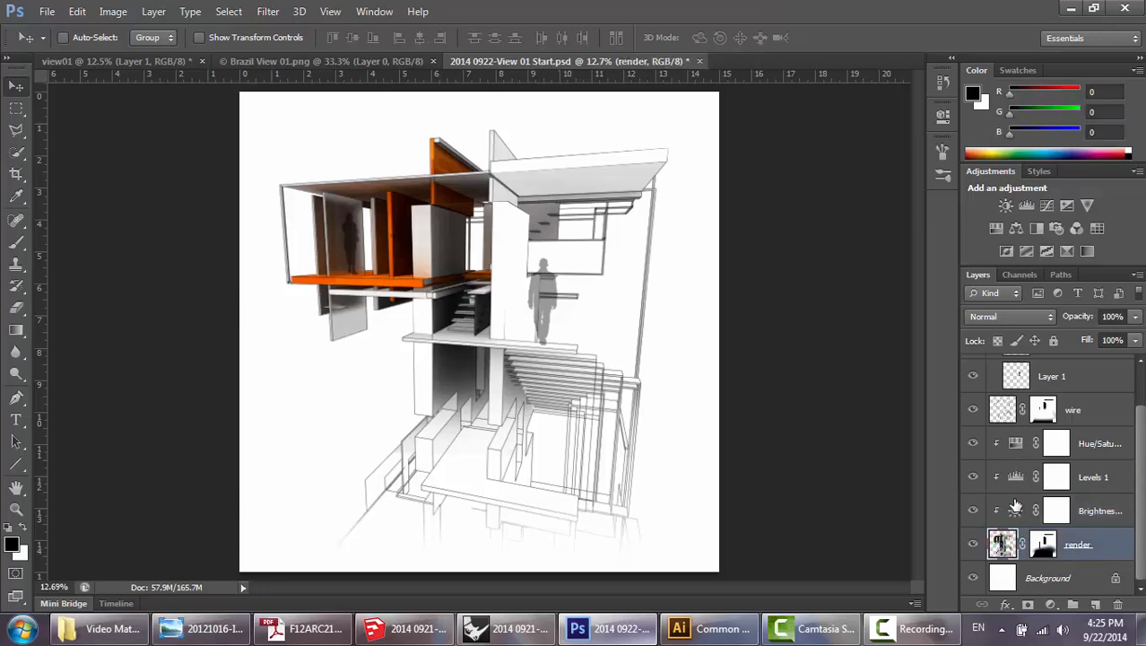
{"action": "scroll", "coordinate": [1014, 449], "scroll_direction": "up", "scroll_amount": 1}
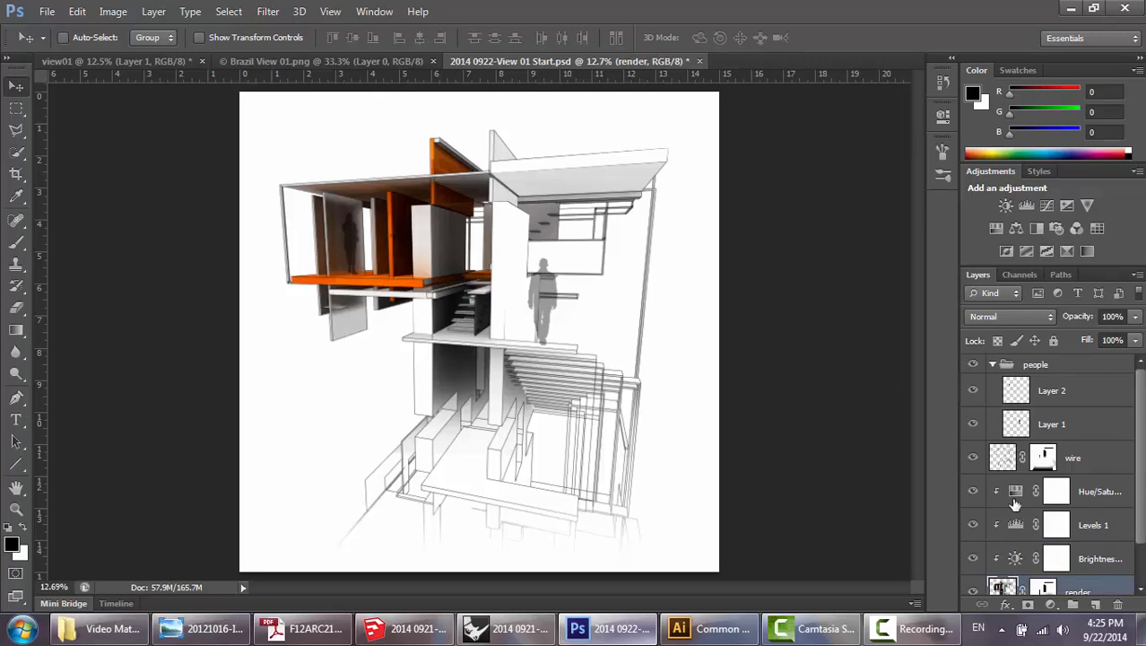